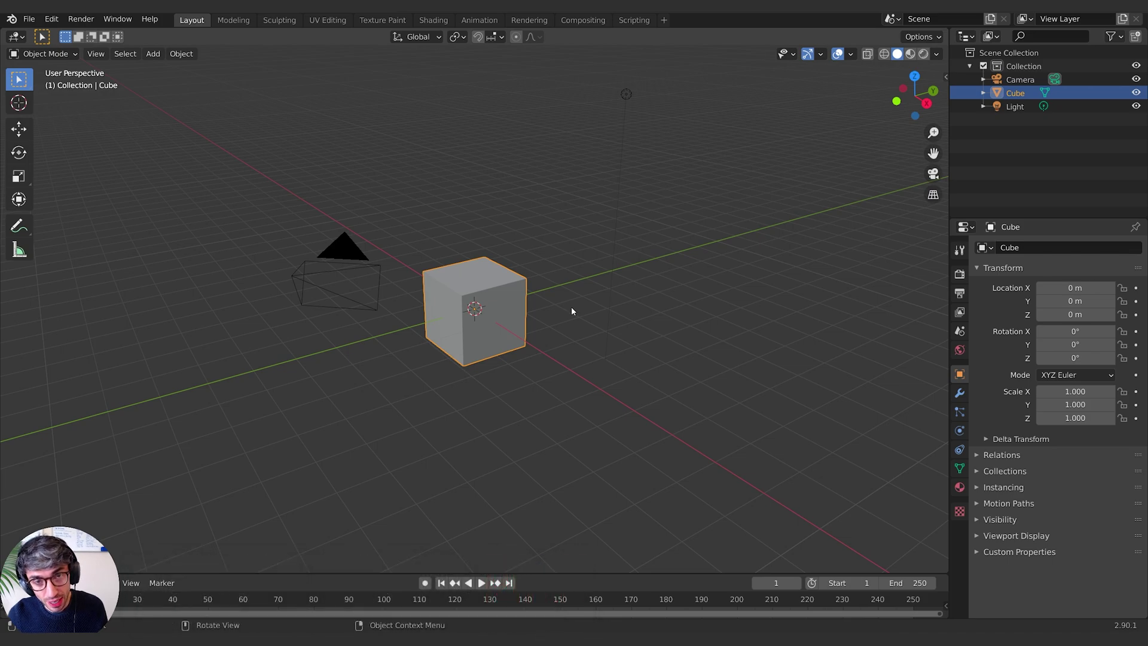
# Orbit the viewport to look around the default cube, camera and light
pyautogui.moveTo(571, 310); pyautogui.dragTo(510, 323, button='middle')
# Delete all the default scene objects
pyautogui.press('a')
pyautogui.press('x')
pyautogui.click(517, 335)
# Add a new cube mesh at the origin, frame it, and show its modifier settings
pyautogui.hotkey('shift', 'a')
pyautogui.moveTo(510, 323)
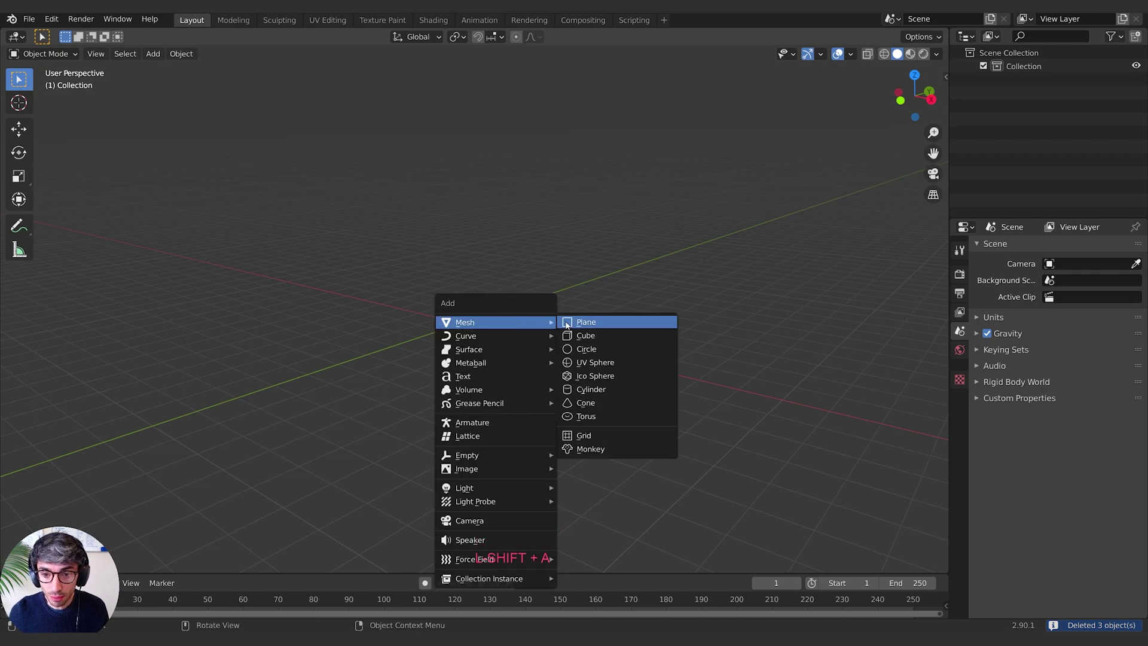
pyautogui.click(570, 335)
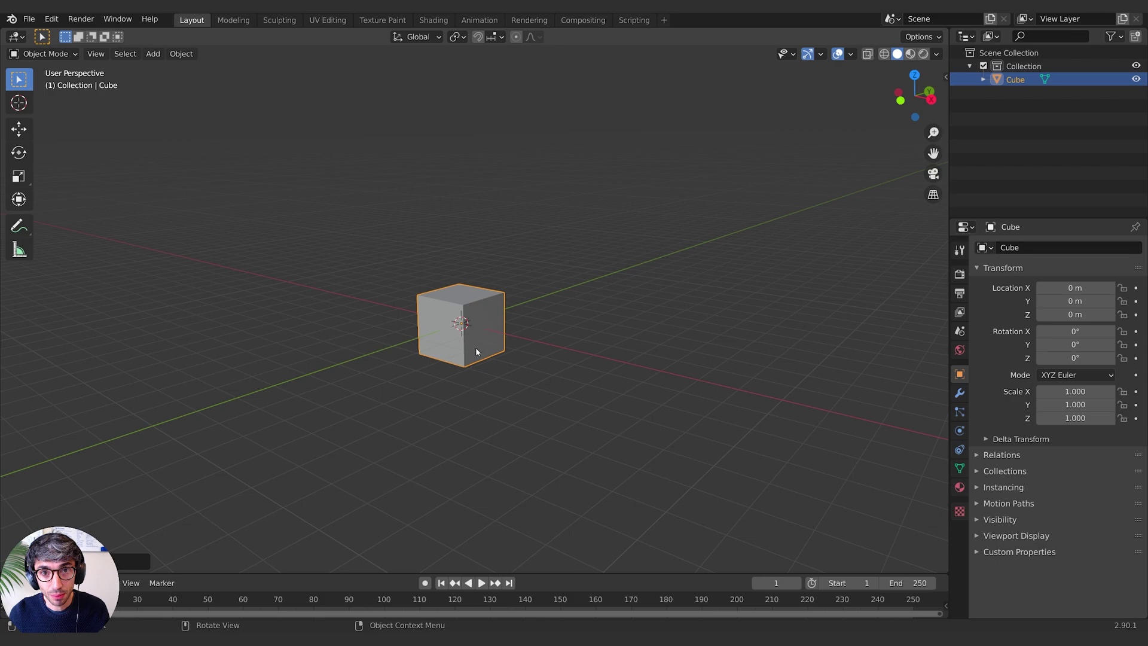
pyautogui.scroll(3, 475, 349)
pyautogui.scroll(-1, 475, 346)
pyautogui.scroll(2, 476, 350)
pyautogui.keyDown('shift'); pyautogui.moveTo(476, 354); pyautogui.dragTo(514, 358, button='middle'); pyautogui.keyUp('shift')
pyautogui.click(960, 393)
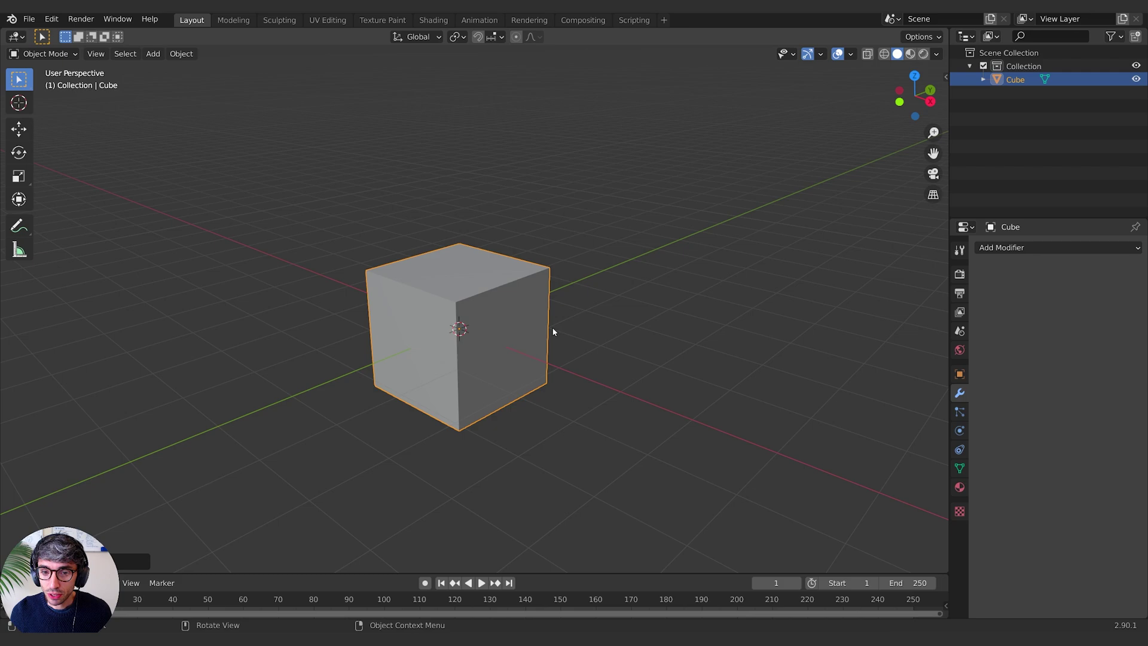
# Add a Subdivision Surface modifier to the cube
pyautogui.click(1007, 248)
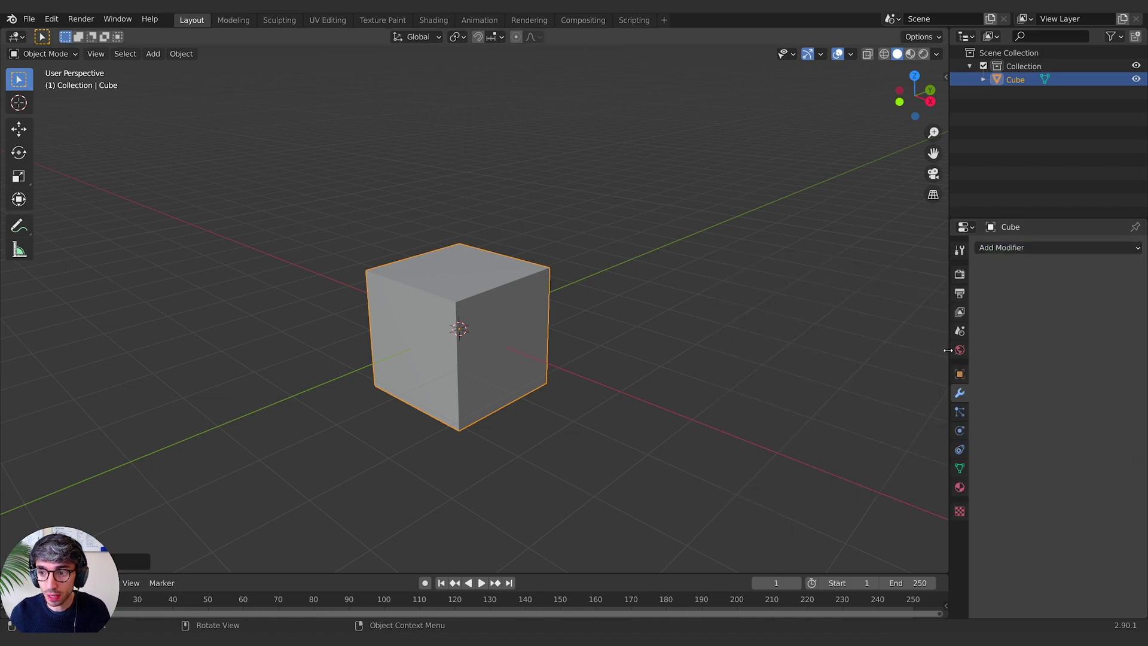
pyautogui.click(1041, 248)
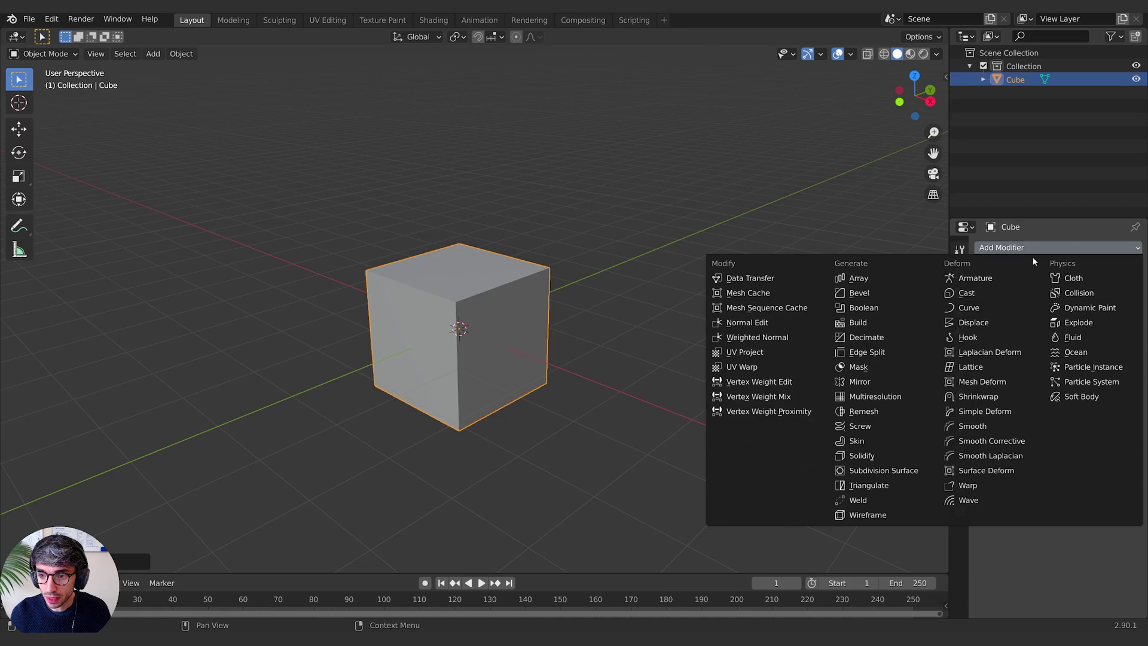
pyautogui.click(879, 471)
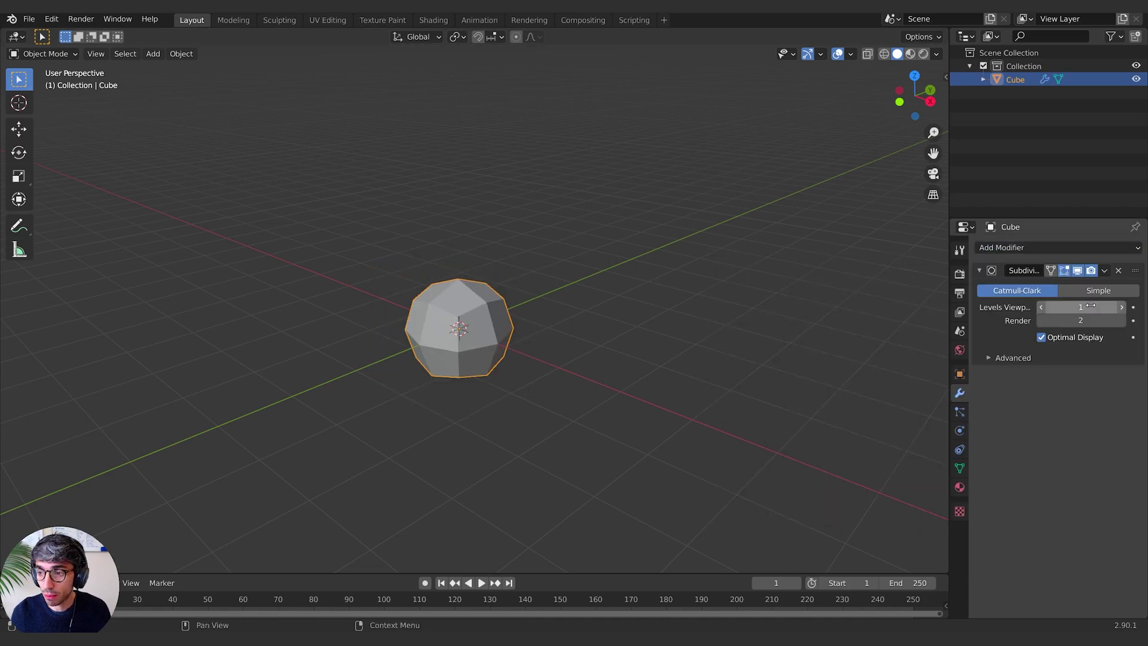
# Set the Subdivision Surface viewport and render levels both to 3
pyautogui.moveTo(1090, 305); pyautogui.dragTo(1103, 306)
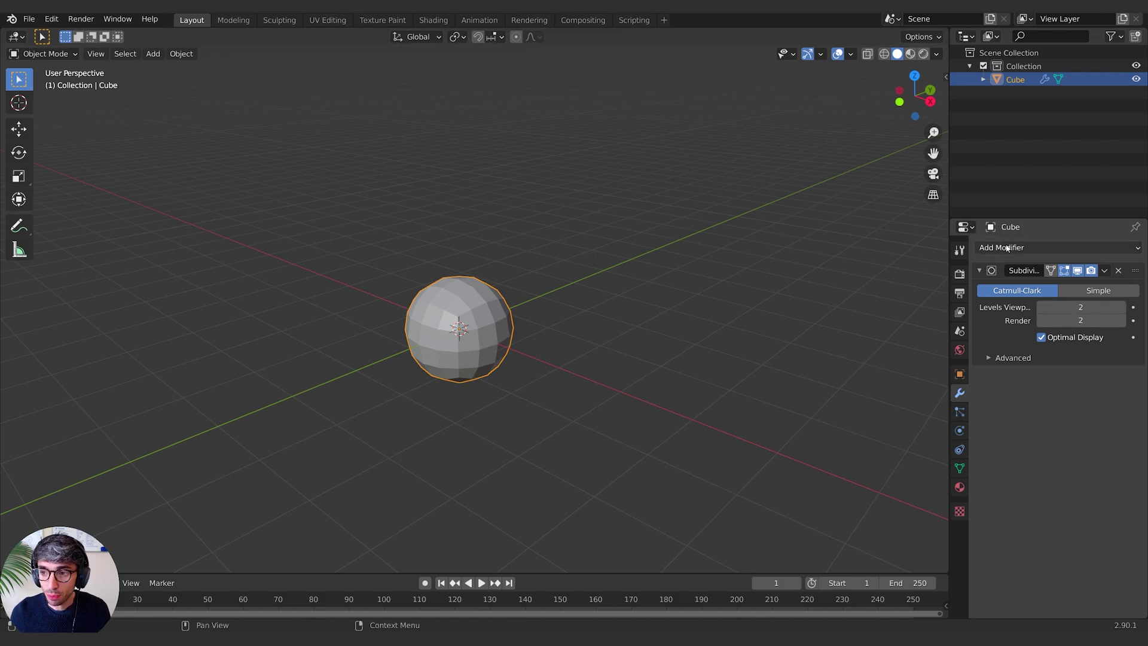
pyautogui.click(1122, 307)
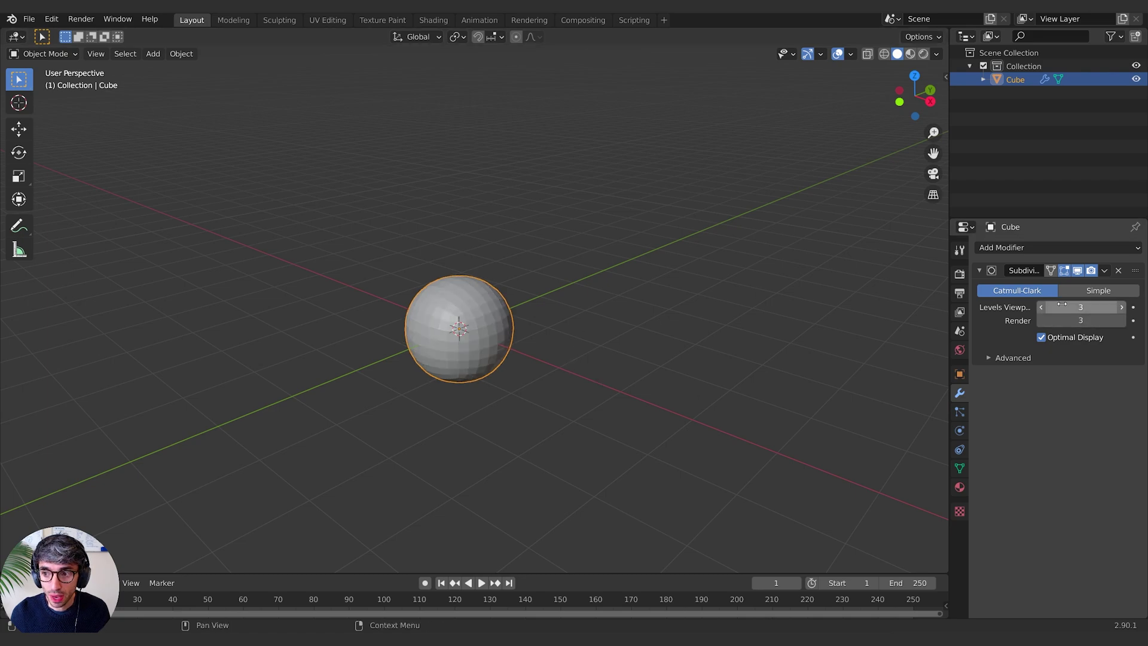
pyautogui.moveTo(1073, 320); pyautogui.dragTo(1079, 320)
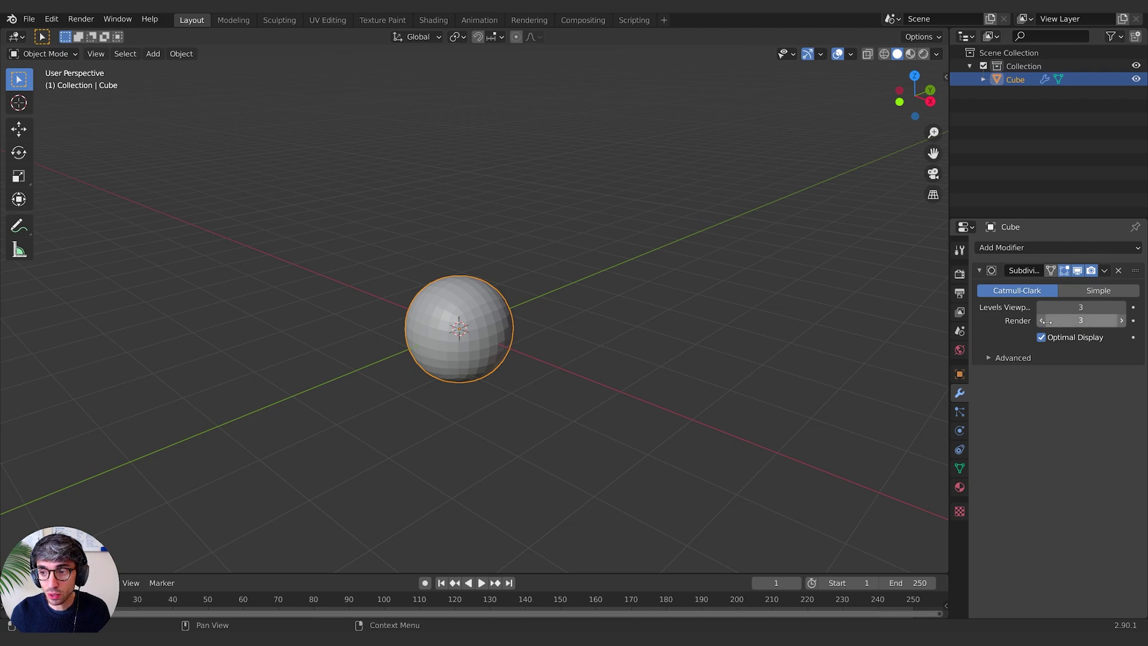
pyautogui.moveTo(1080, 321); pyautogui.dragTo(1085, 320)
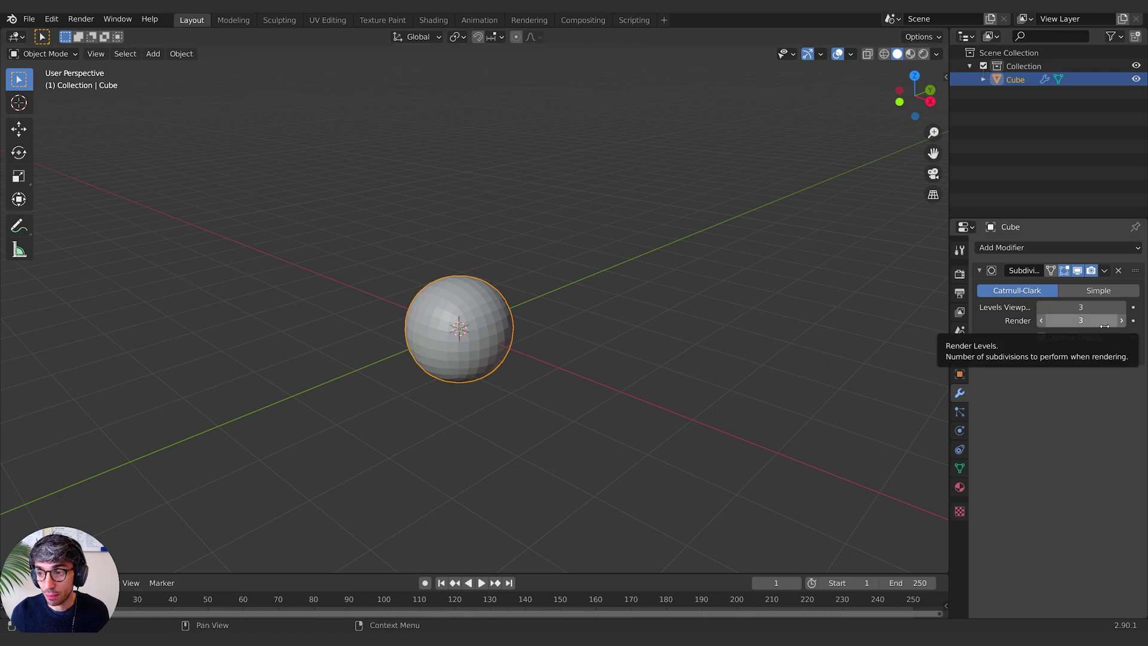
pyautogui.click(1121, 321)
pyautogui.click(1121, 321)
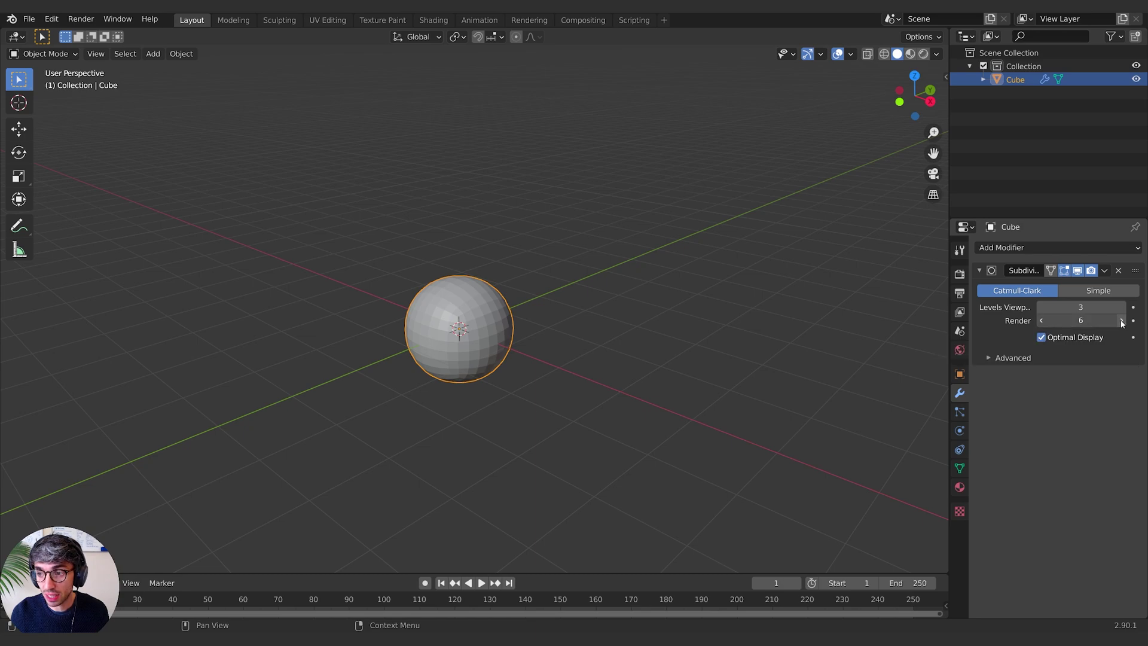
pyautogui.click(1120, 321)
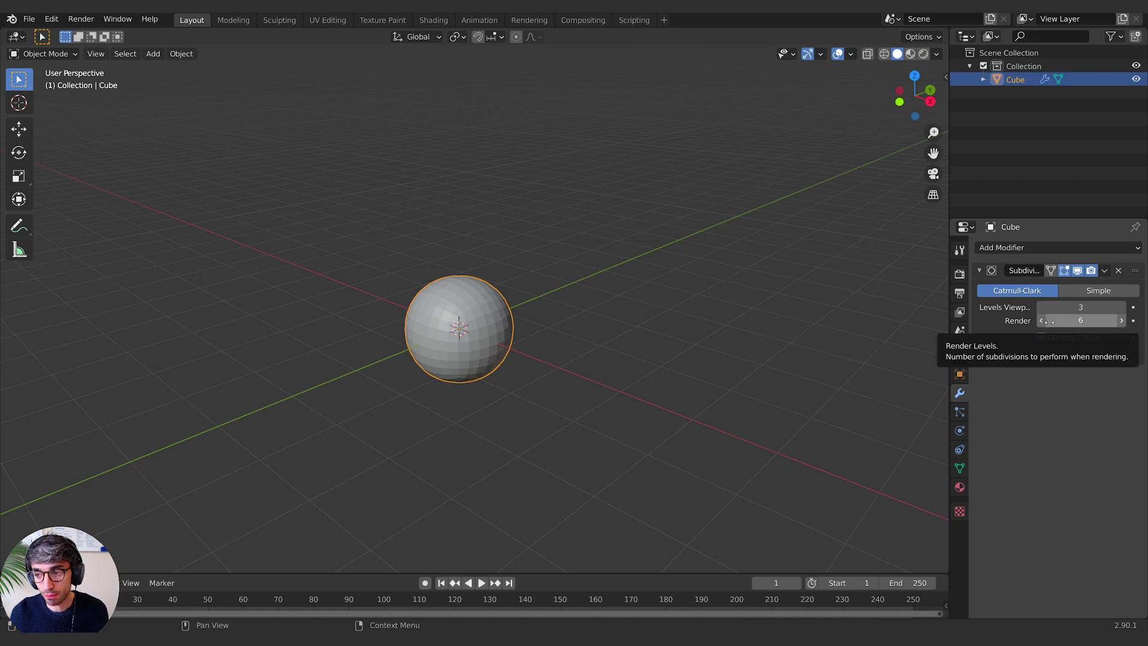
pyautogui.click(1042, 321)
pyautogui.click(1042, 322)
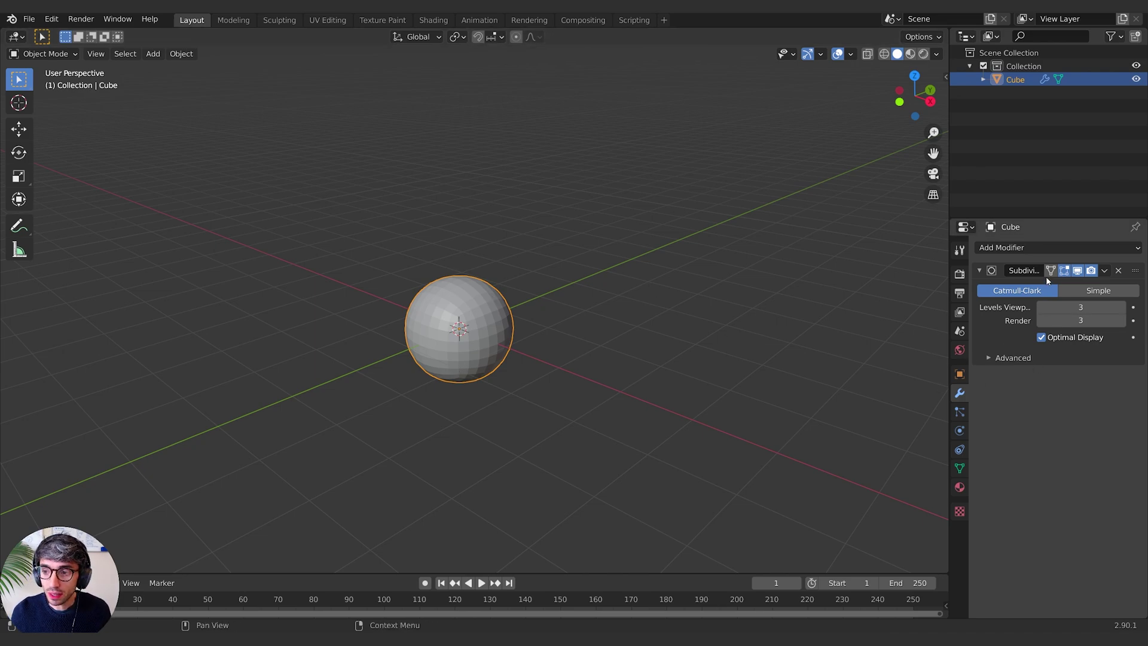
# Add a Displace modifier below the subdivision and give it a new texture
pyautogui.click(1030, 249)
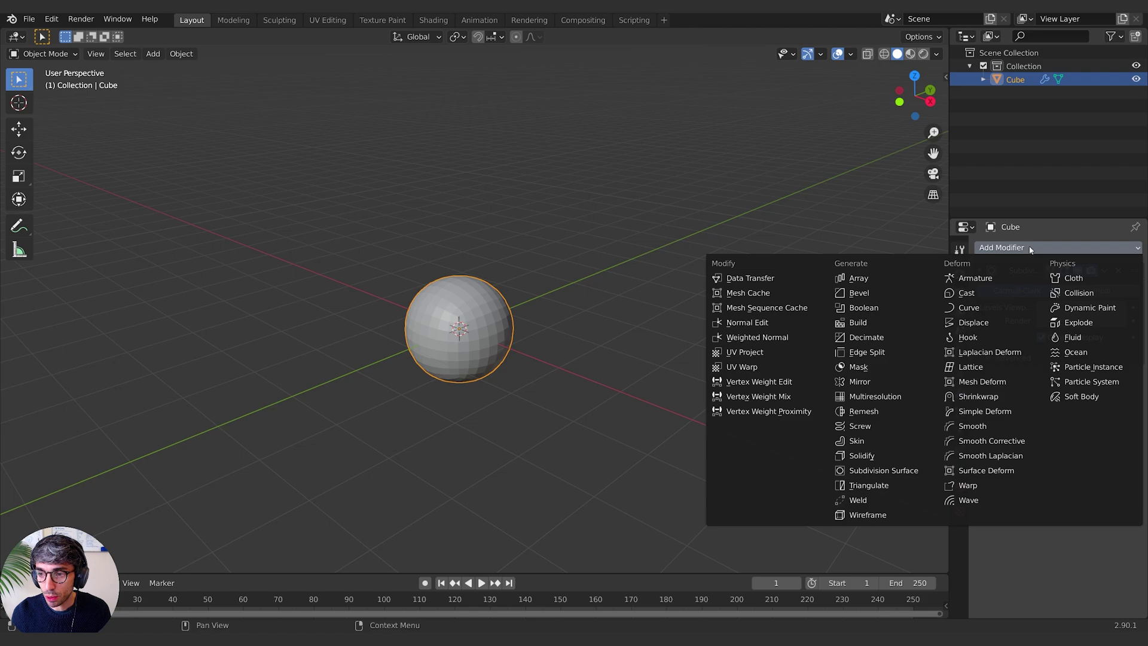
pyautogui.click(1017, 324)
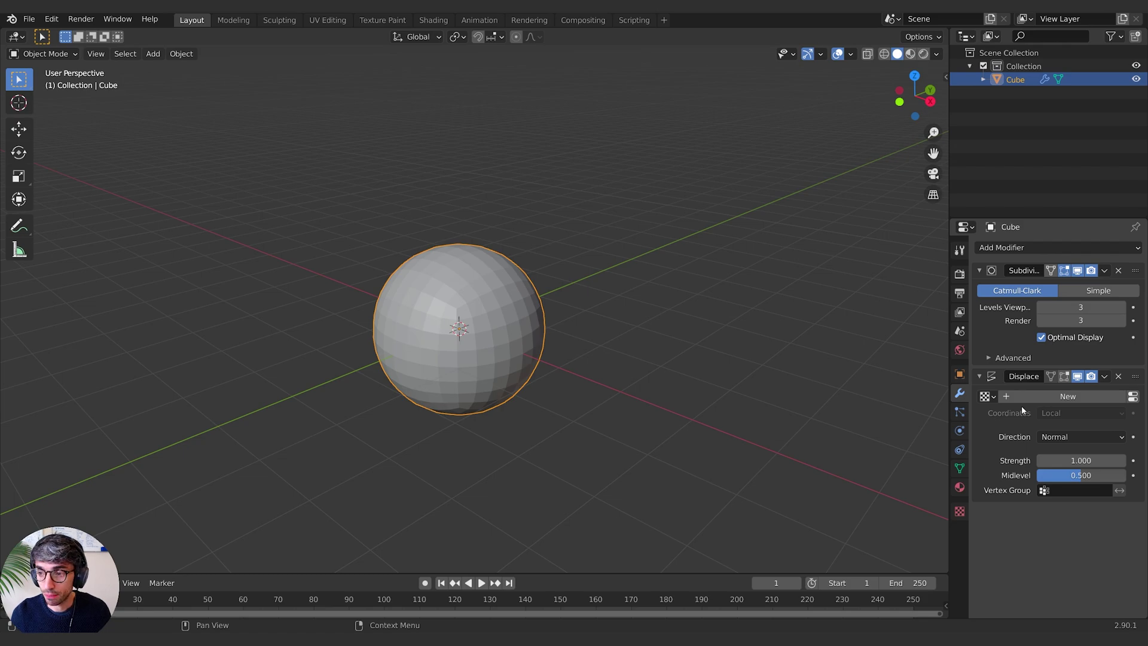
pyautogui.click(1084, 393)
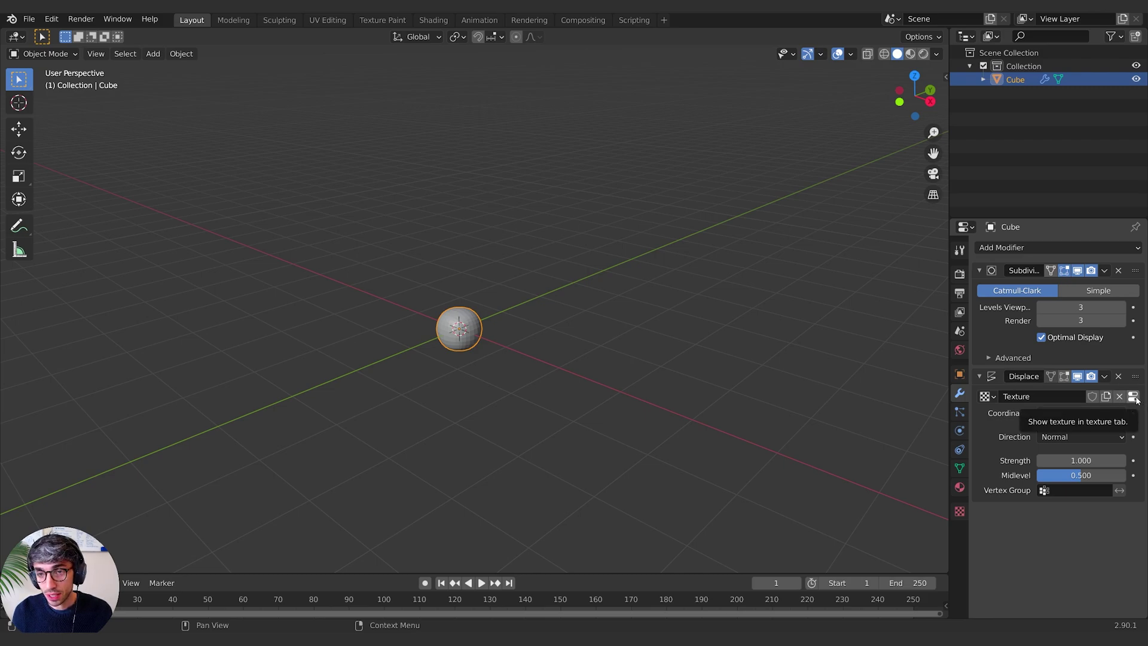
# Change the displacement texture's type to Clouds
pyautogui.click(959, 512)
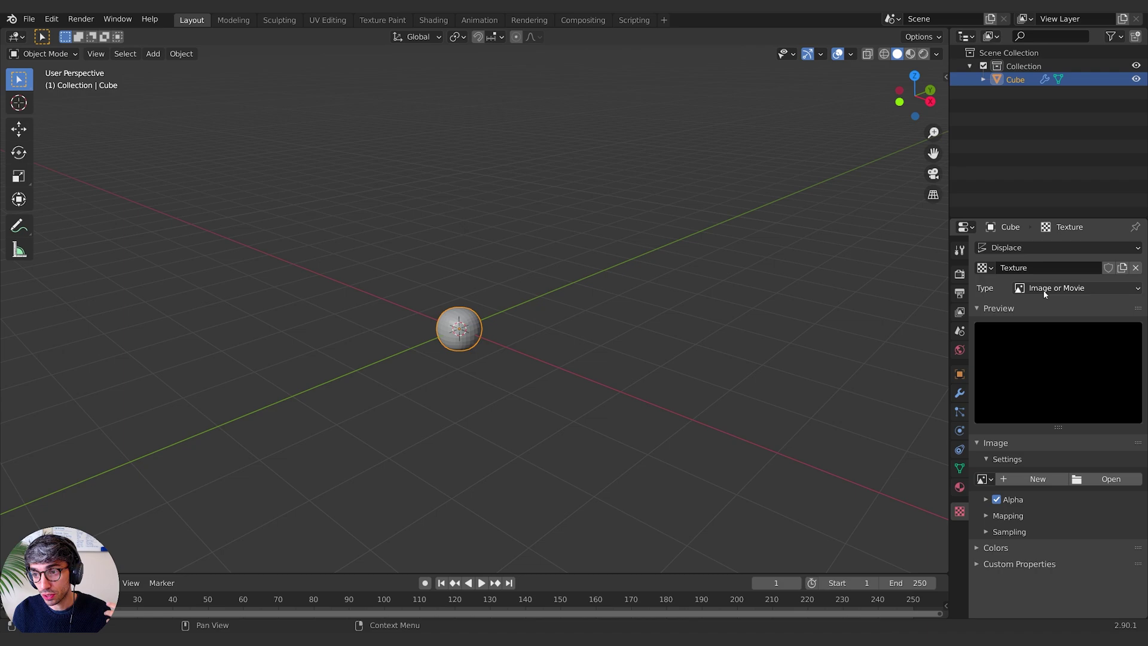
pyautogui.click(1103, 289)
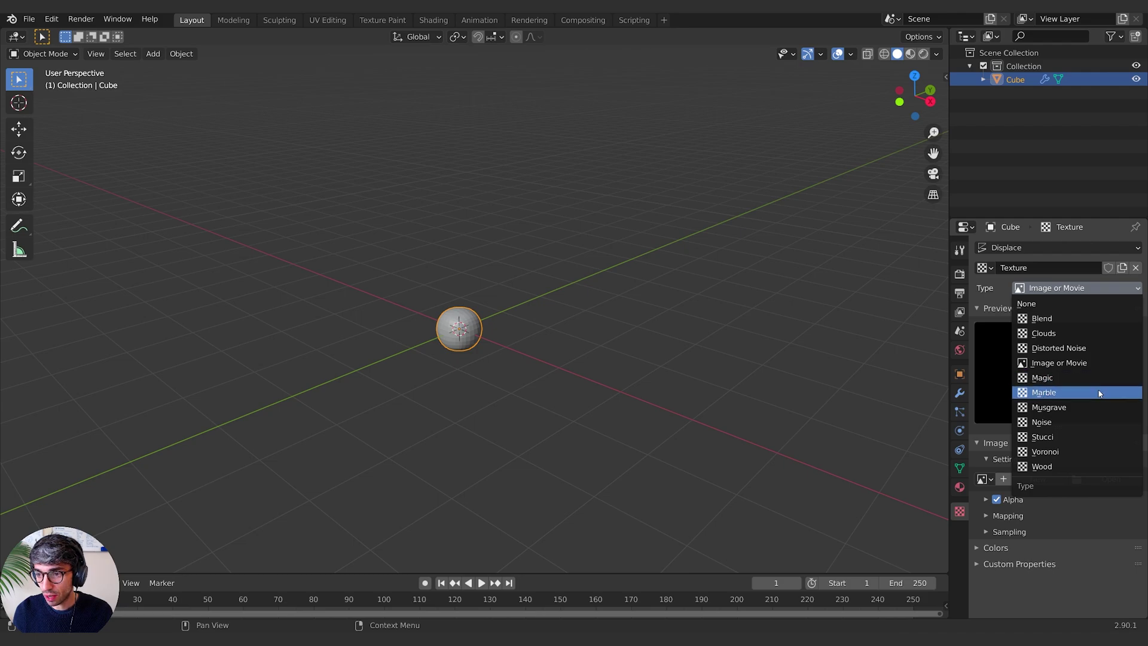
pyautogui.click(1081, 338)
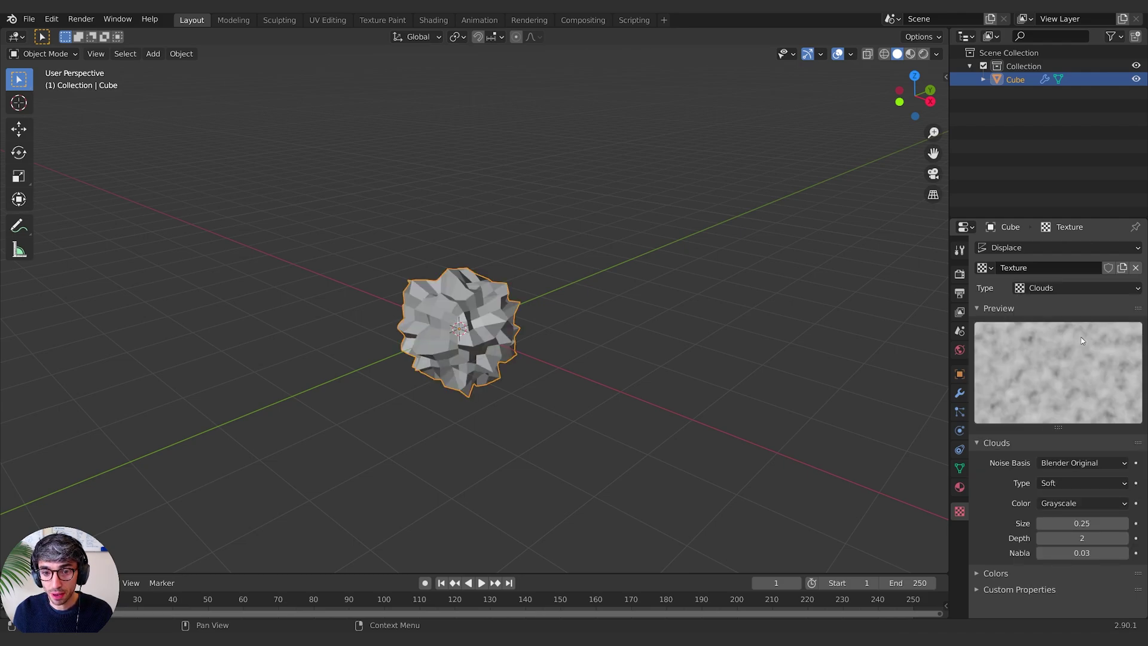
# Raise the viewport subdivision level to 6 and inspect the rough sphere
pyautogui.moveTo(497, 342); pyautogui.dragTo(541, 338, button='middle')
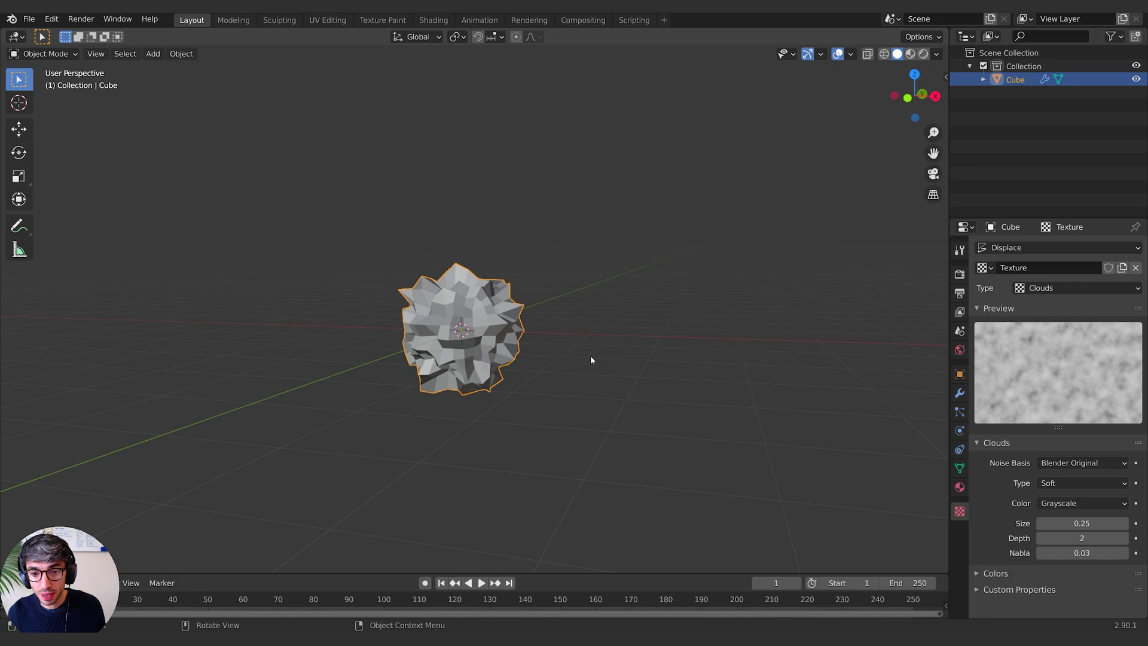
pyautogui.click(959, 393)
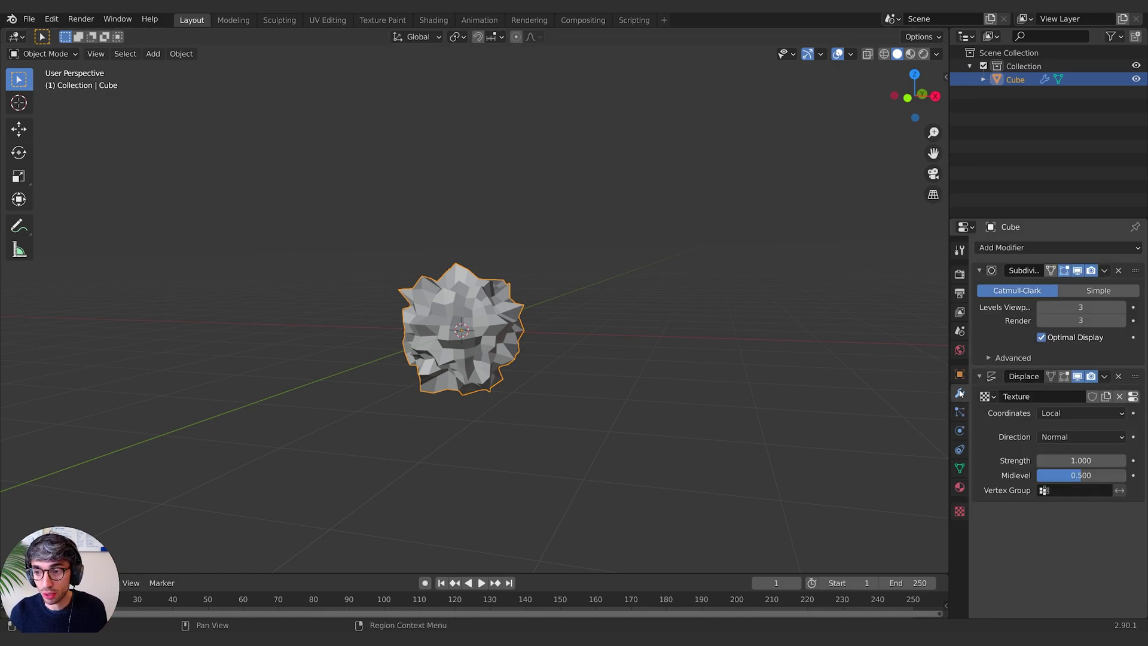
pyautogui.click(1120, 311)
pyautogui.click(1121, 312)
pyautogui.click(1121, 307)
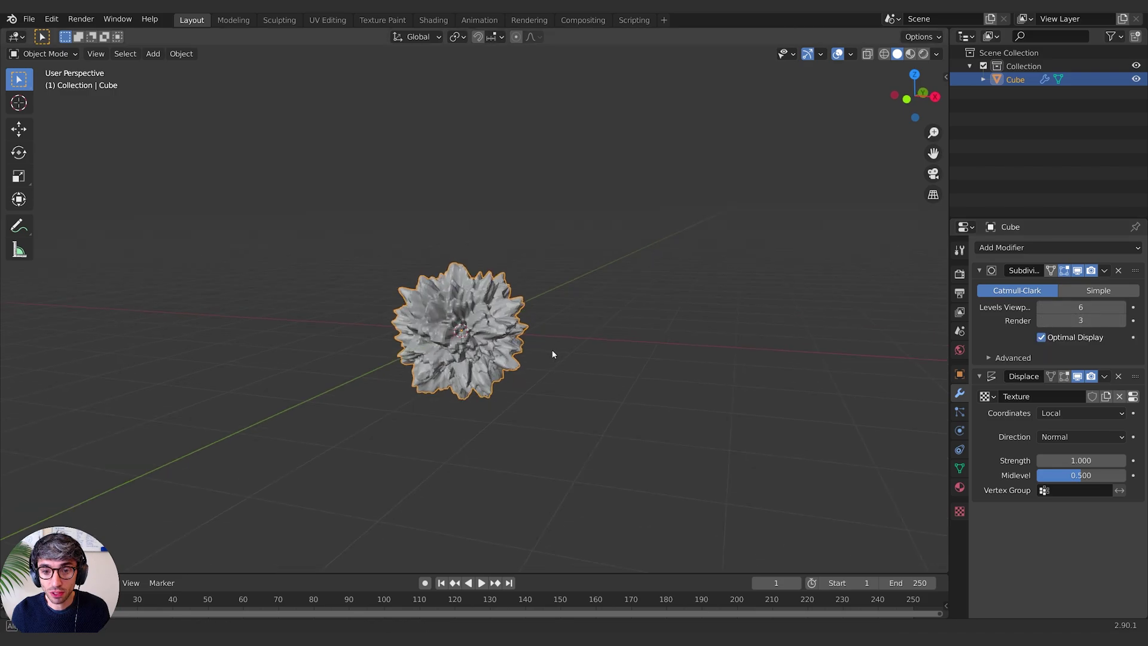
pyautogui.moveTo(551, 351); pyautogui.dragTo(499, 400, button='middle')
pyautogui.scroll(3, 527, 375)
pyautogui.scroll(-1, 479, 383)
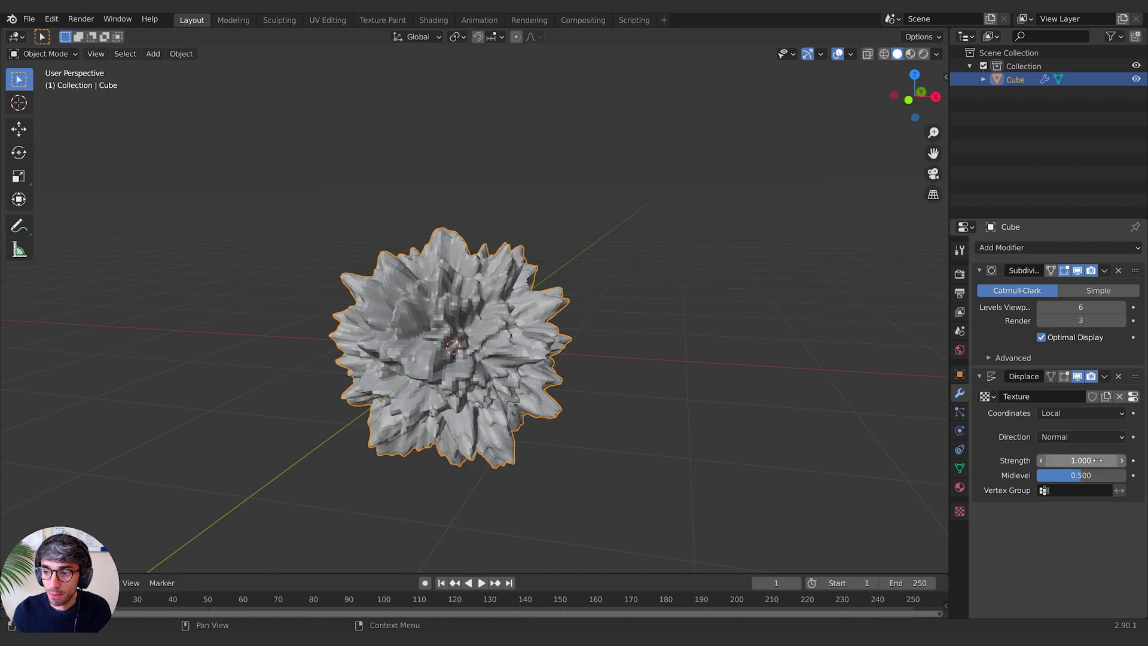
# Reduce the Displace strength to 0.200 to calm the spikes
pyautogui.moveTo(1081, 461); pyautogui.dragTo(1052, 461)
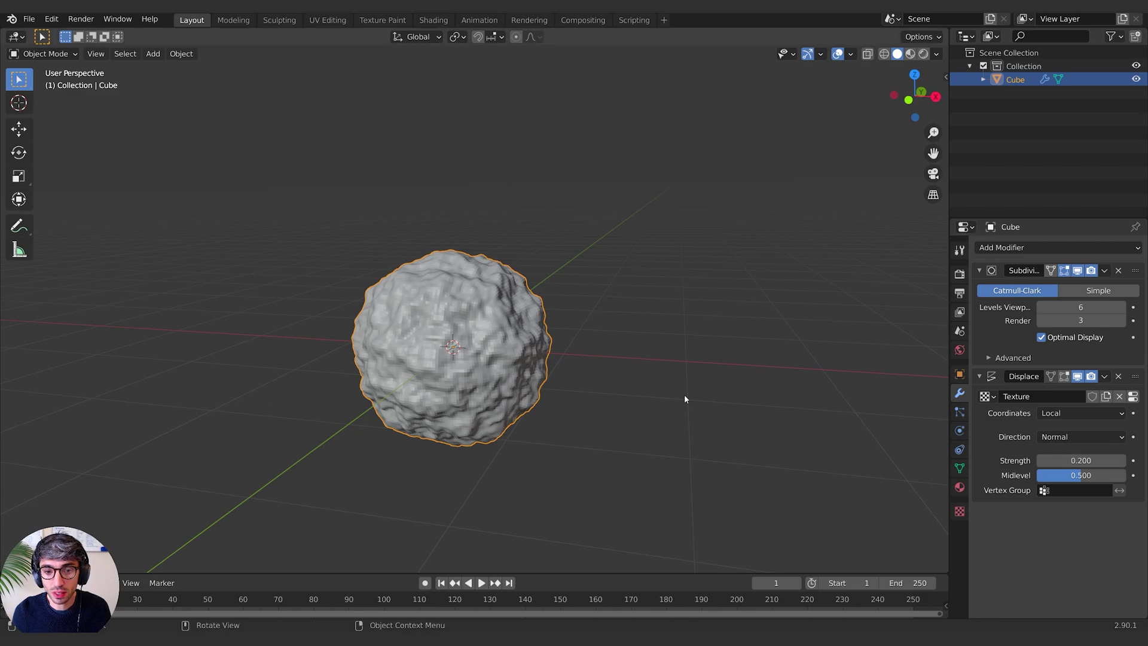
pyautogui.moveTo(684, 394)
pyautogui.mouseDown(button='middle')
pyautogui.moveTo(765, 385)
pyautogui.moveTo(549, 356)
pyautogui.mouseUp(button='middle')
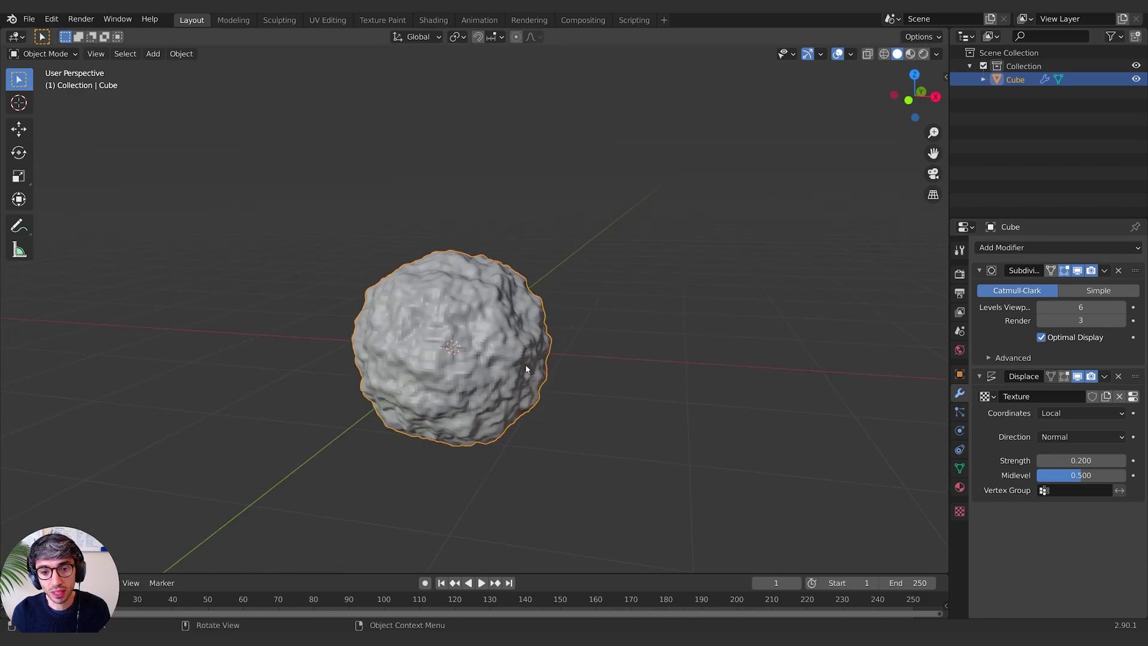
pyautogui.moveTo(618, 379); pyautogui.dragTo(485, 363, button='middle')
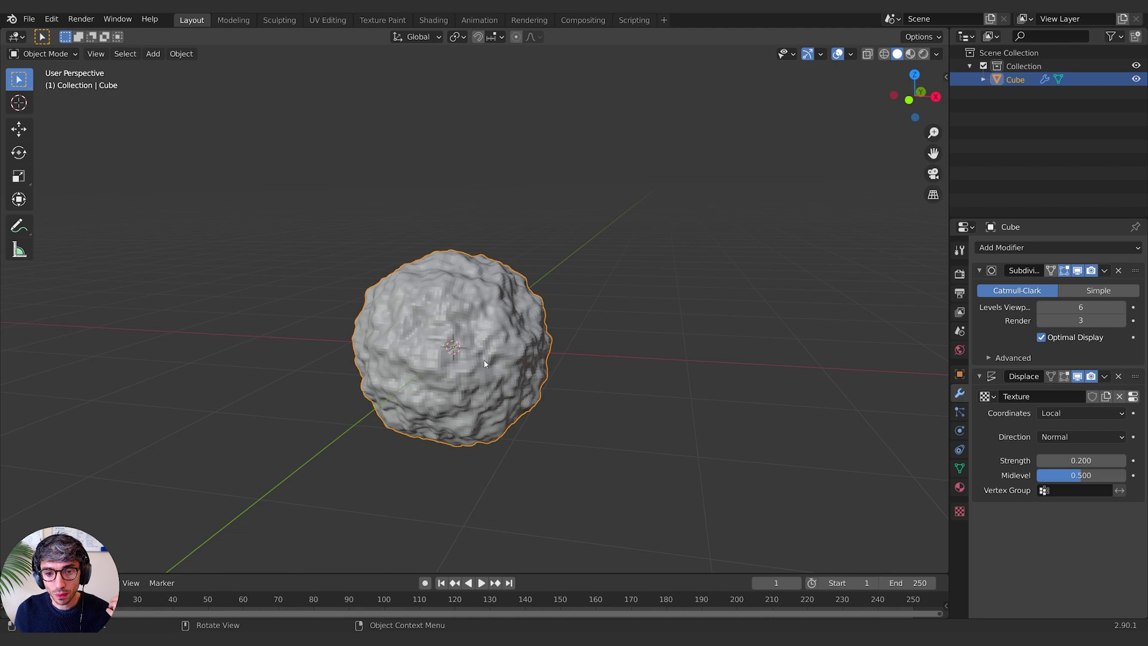
# Try viewport subdivision levels 2 through 5, settling on level 4
pyautogui.click(1041, 307)
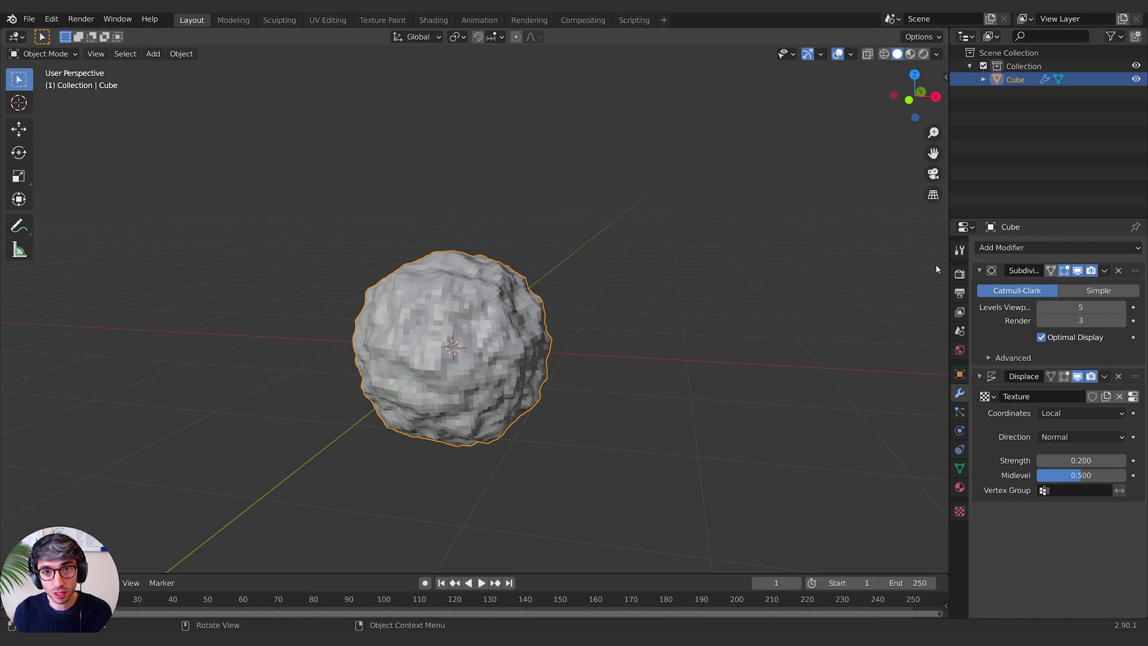
pyautogui.click(1041, 308)
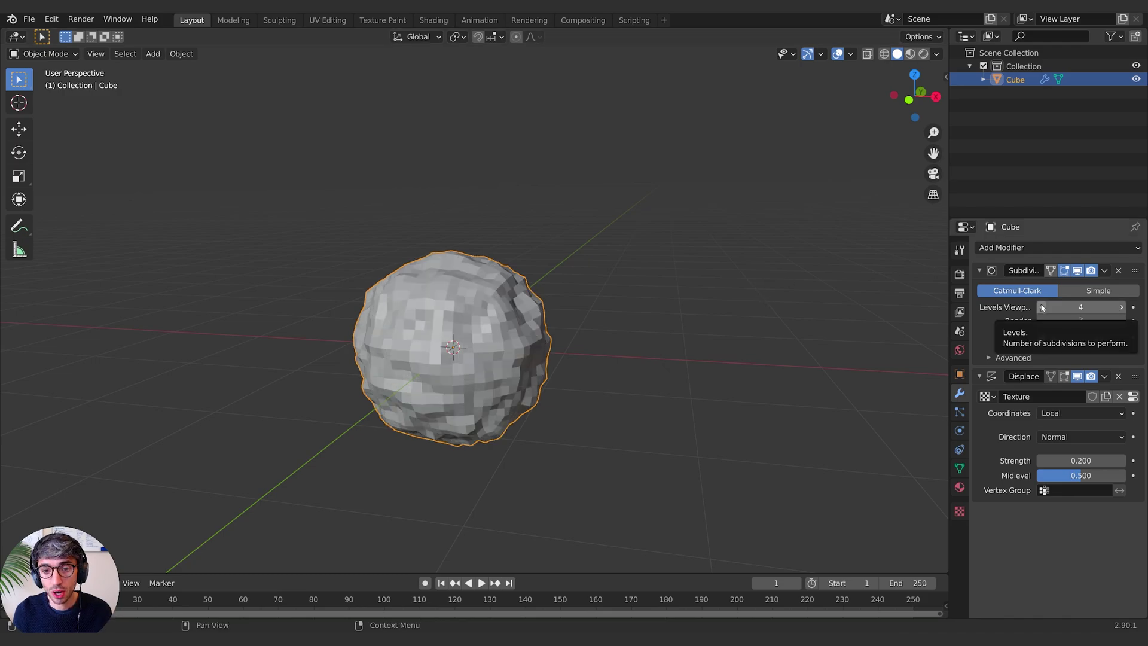
pyautogui.click(1041, 307)
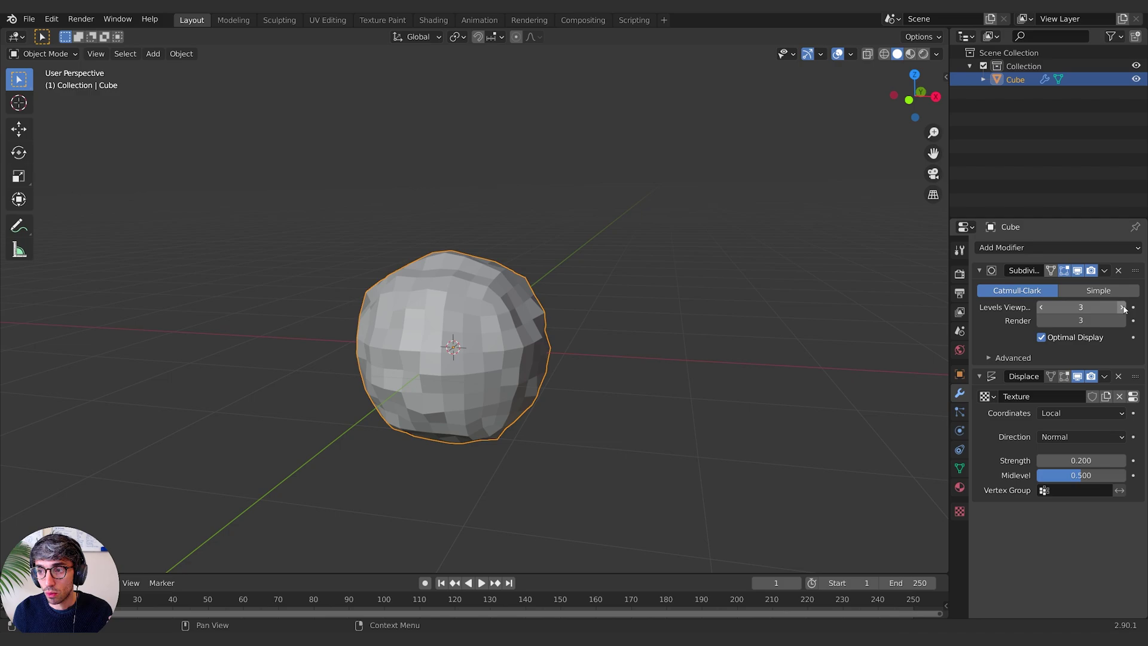
pyautogui.hotkey('ctrl', 'z')
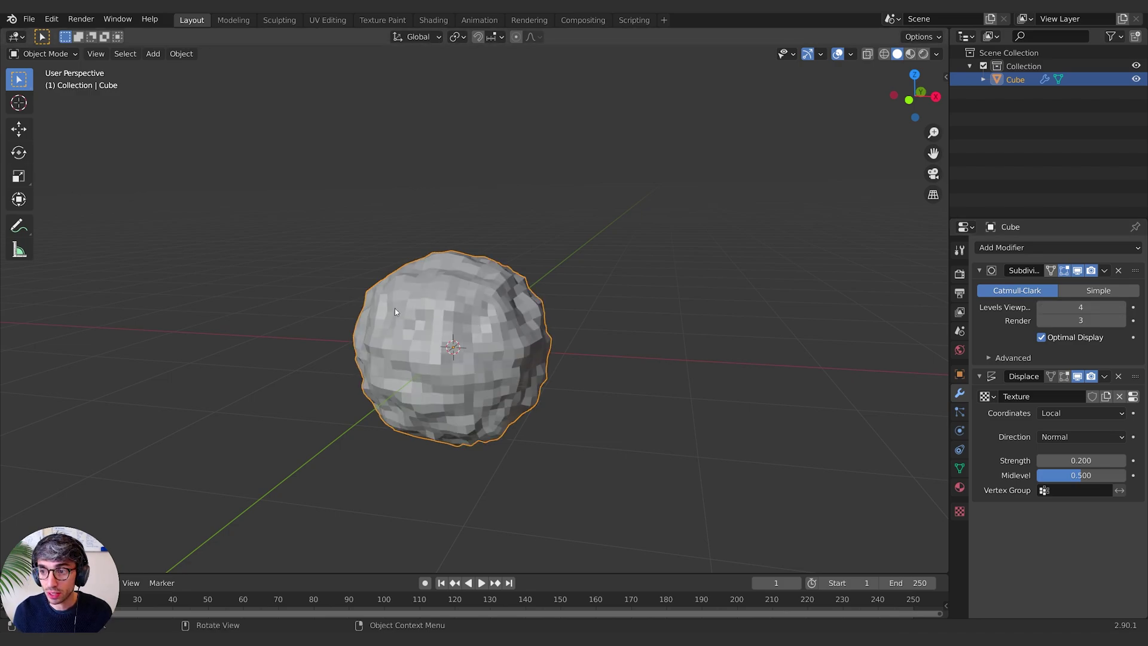
pyautogui.scroll(-8, 394, 307)
pyautogui.click(1041, 307)
pyautogui.click(1041, 307)
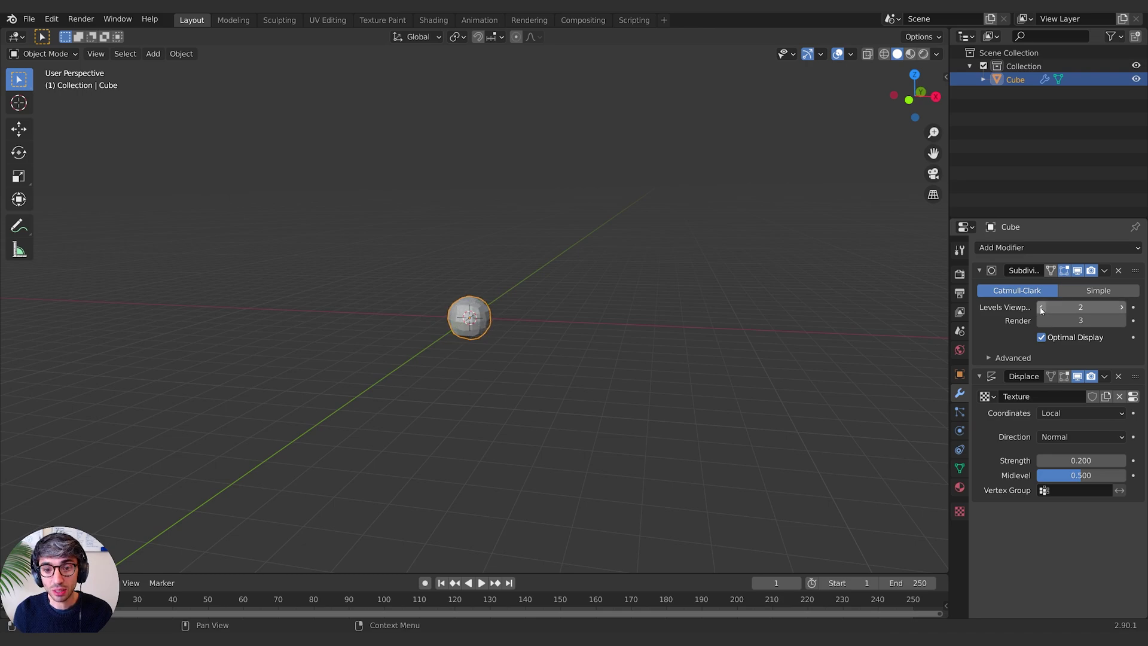
pyautogui.click(1121, 308)
pyautogui.click(1122, 308)
pyautogui.click(1122, 308)
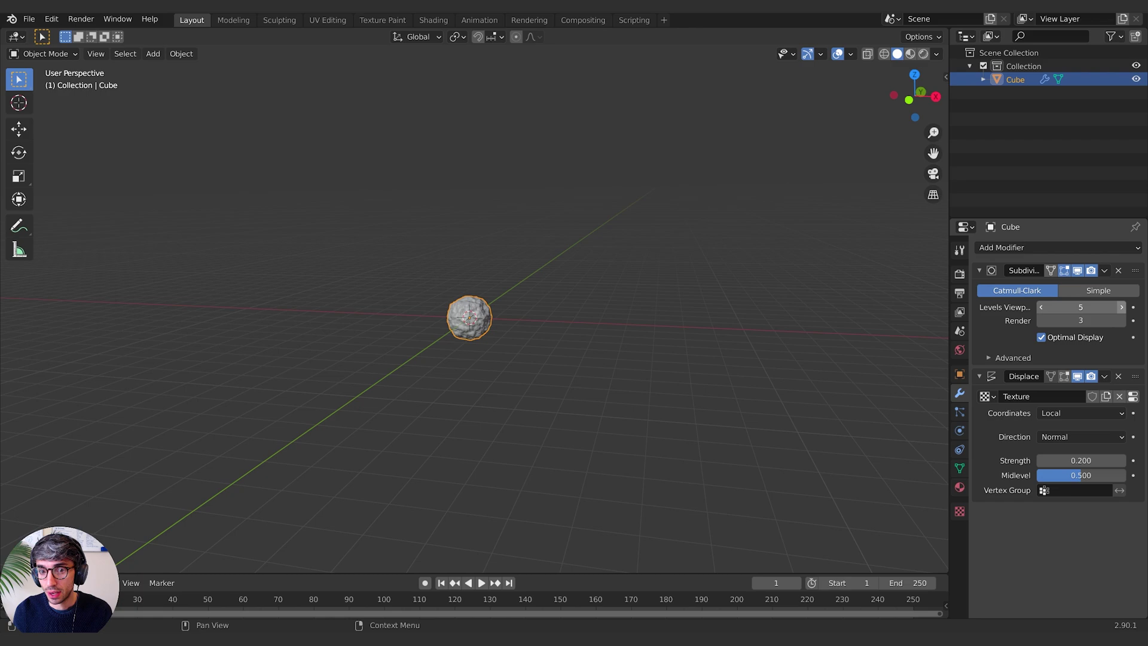
pyautogui.scroll(5, 543, 365)
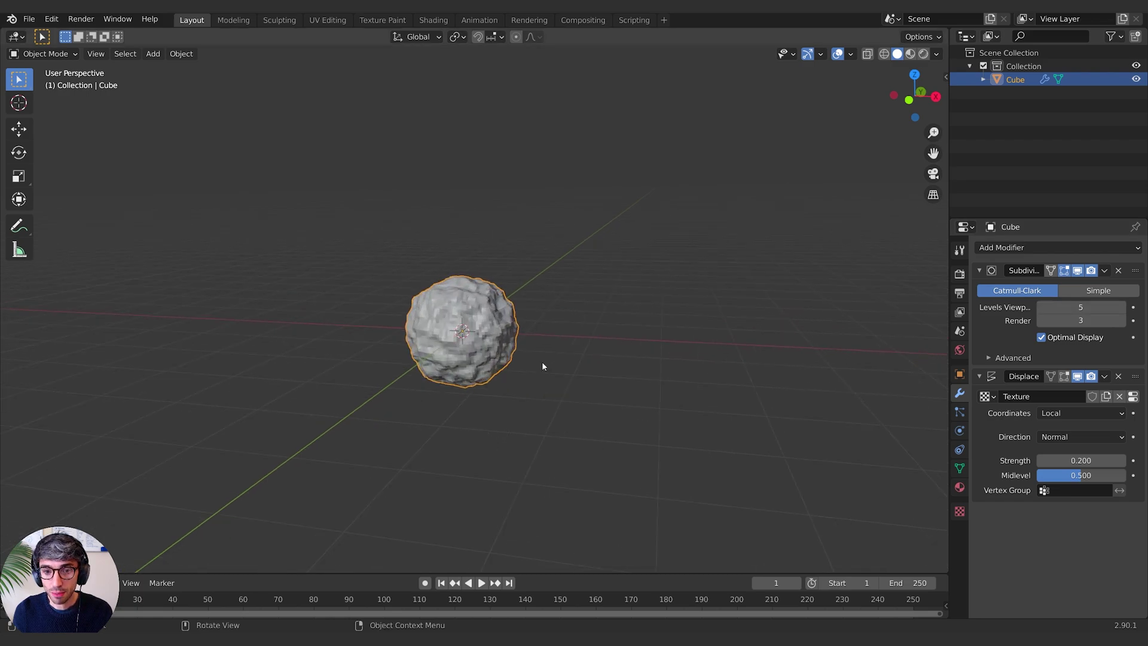
pyautogui.click(1040, 307)
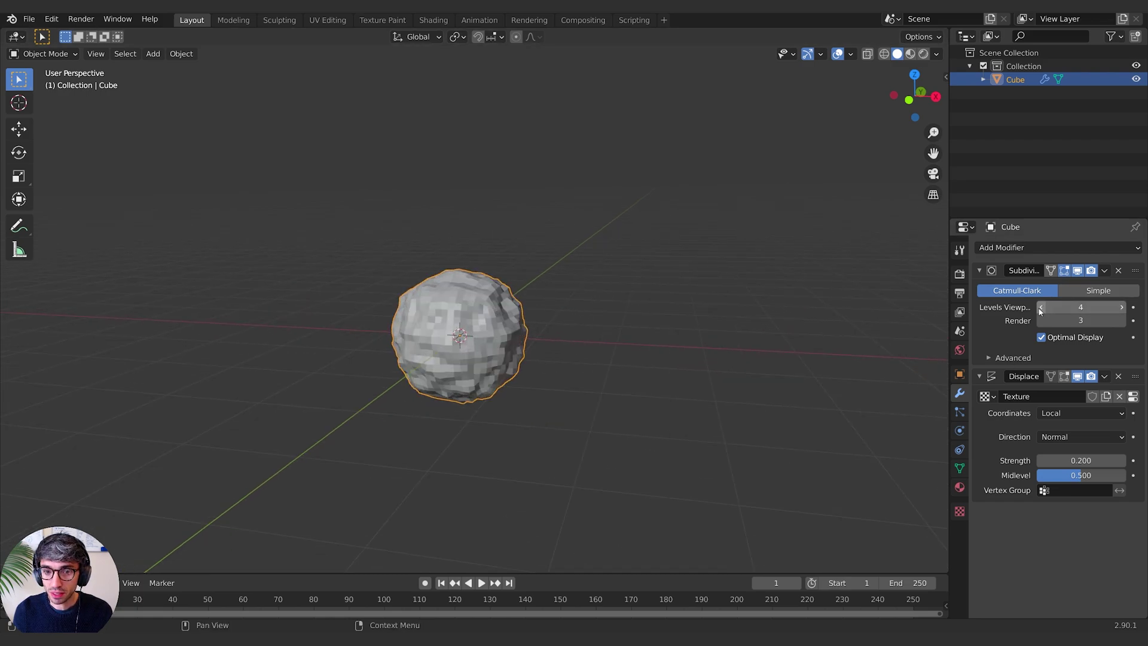
pyautogui.scroll(1, 600, 371)
pyautogui.moveTo(599, 371); pyautogui.dragTo(569, 382, button='middle')
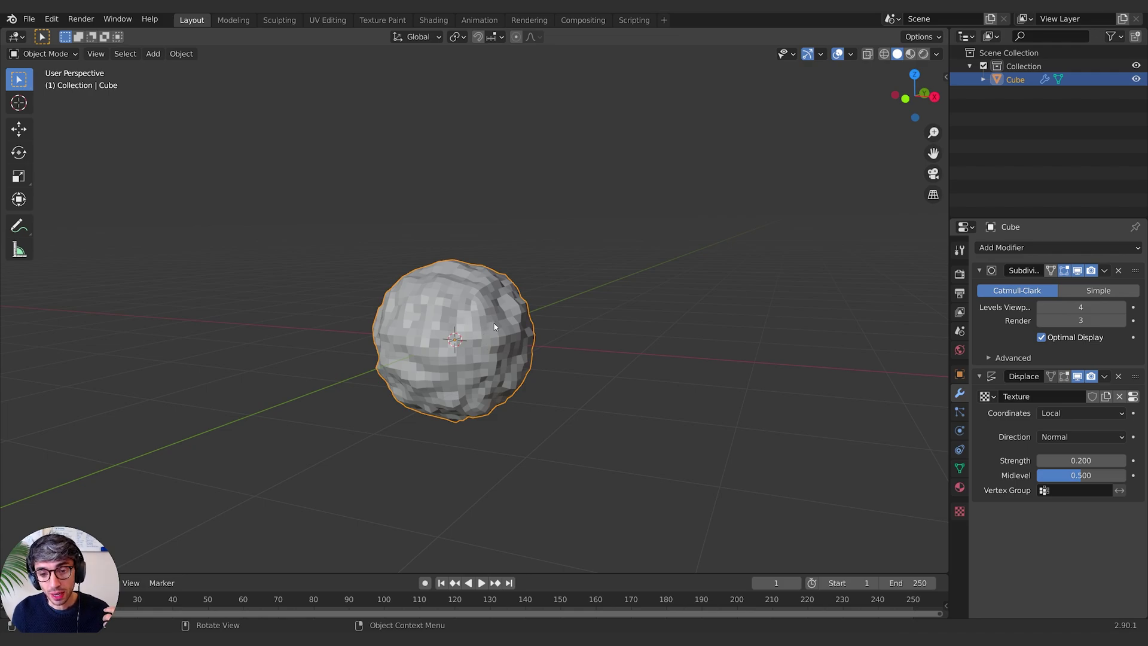
# Zoom in on the sphere and bring up its object context menu
pyautogui.scroll(3, 494, 327)
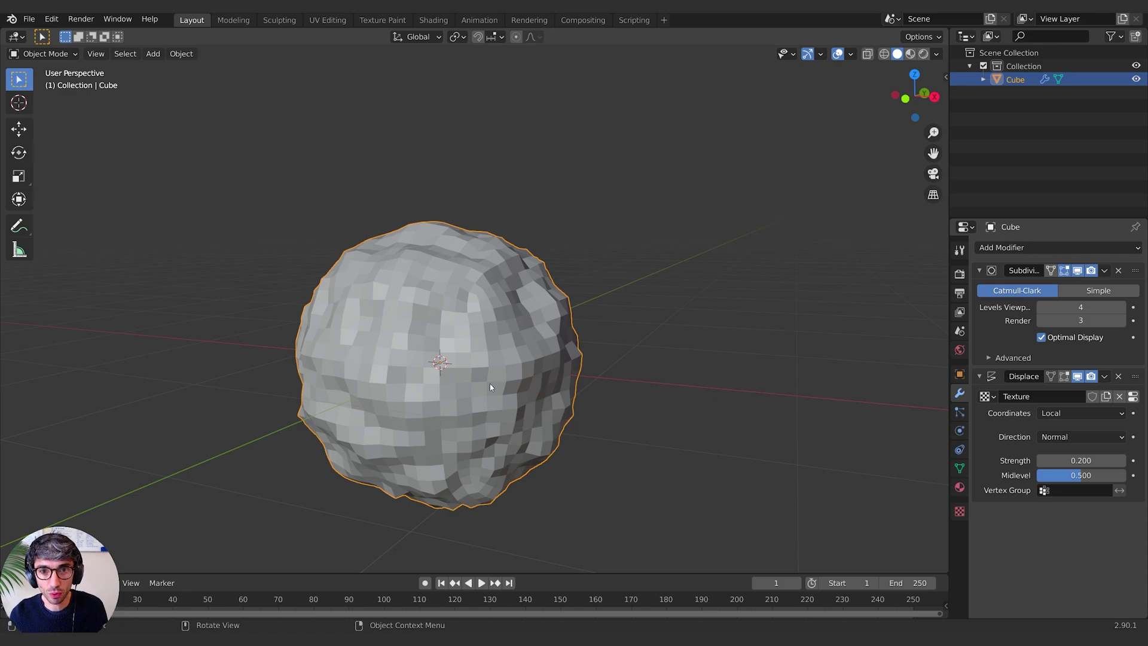
pyautogui.rightClick(480, 371)
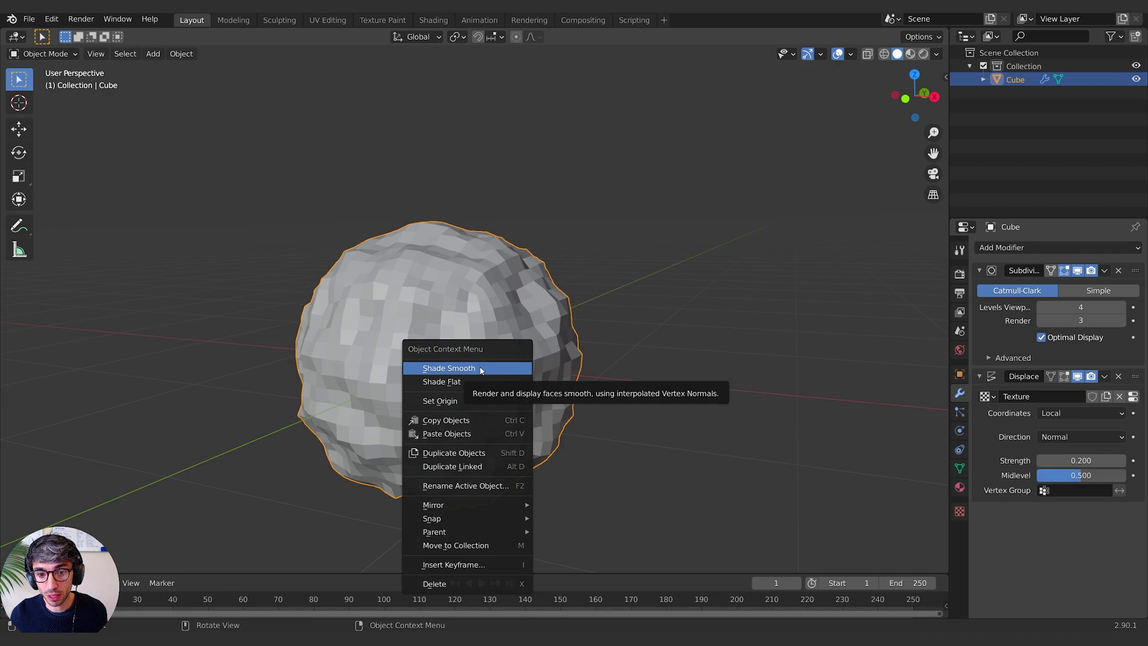
# Apply Shade Smooth to the sphere and raise viewport subdivision to 5
pyautogui.click(481, 371)
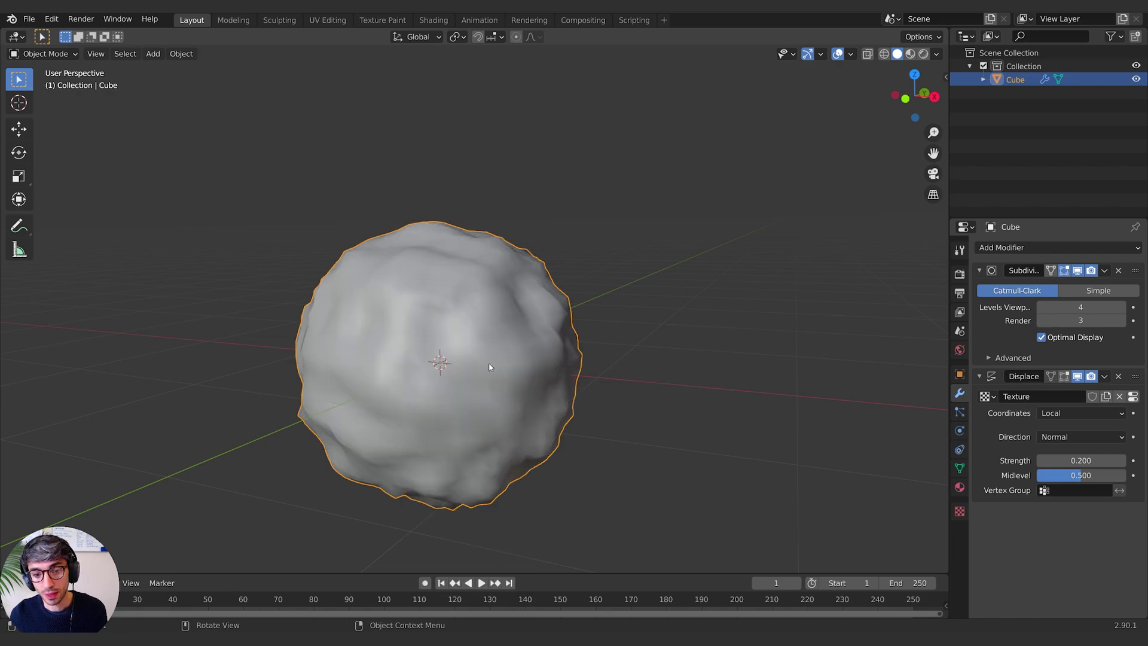
pyautogui.moveTo(487, 366); pyautogui.dragTo(573, 393, button='middle')
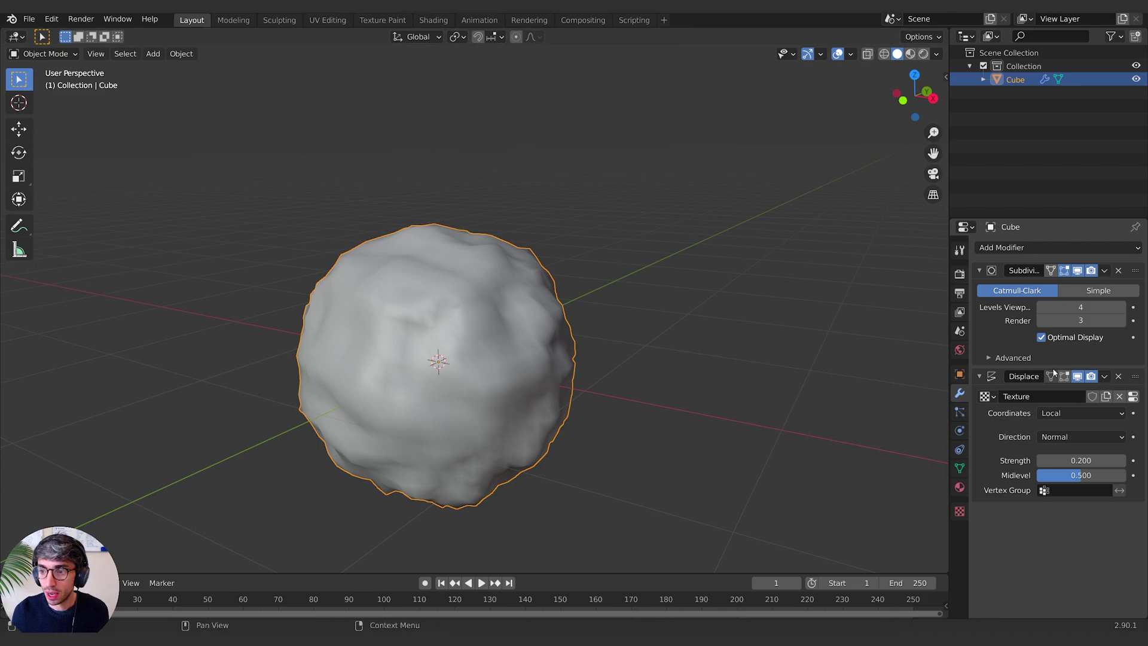
pyautogui.click(1120, 307)
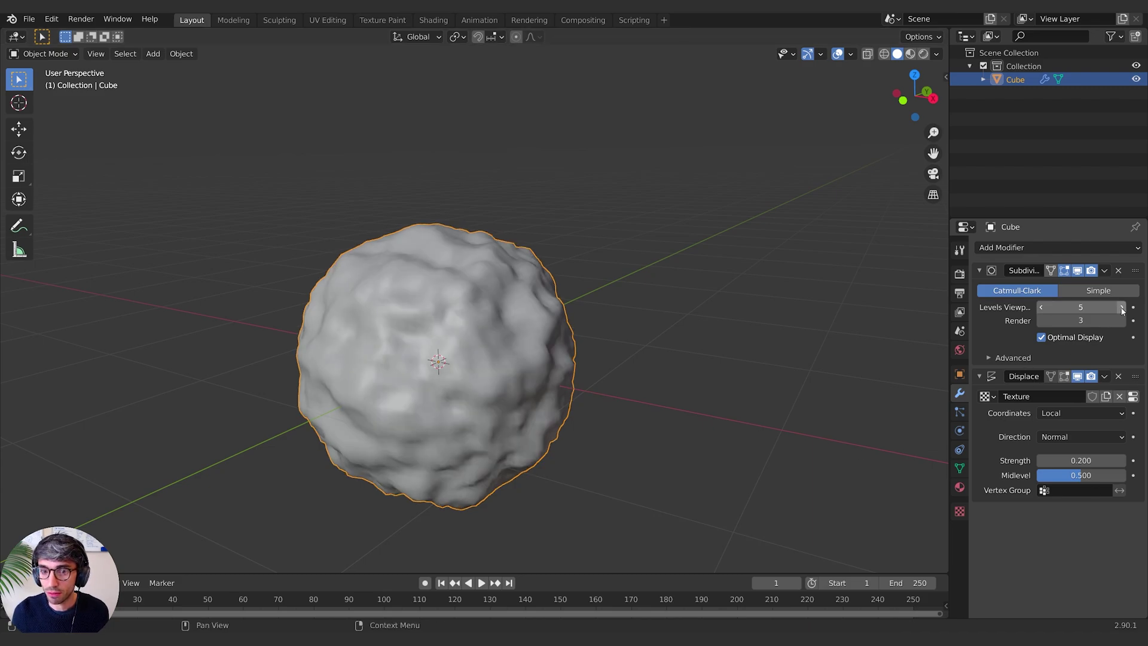
pyautogui.scroll(-3, 487, 413)
pyautogui.moveTo(490, 407); pyautogui.dragTo(485, 379, button='middle')
pyautogui.scroll(3, 489, 376)
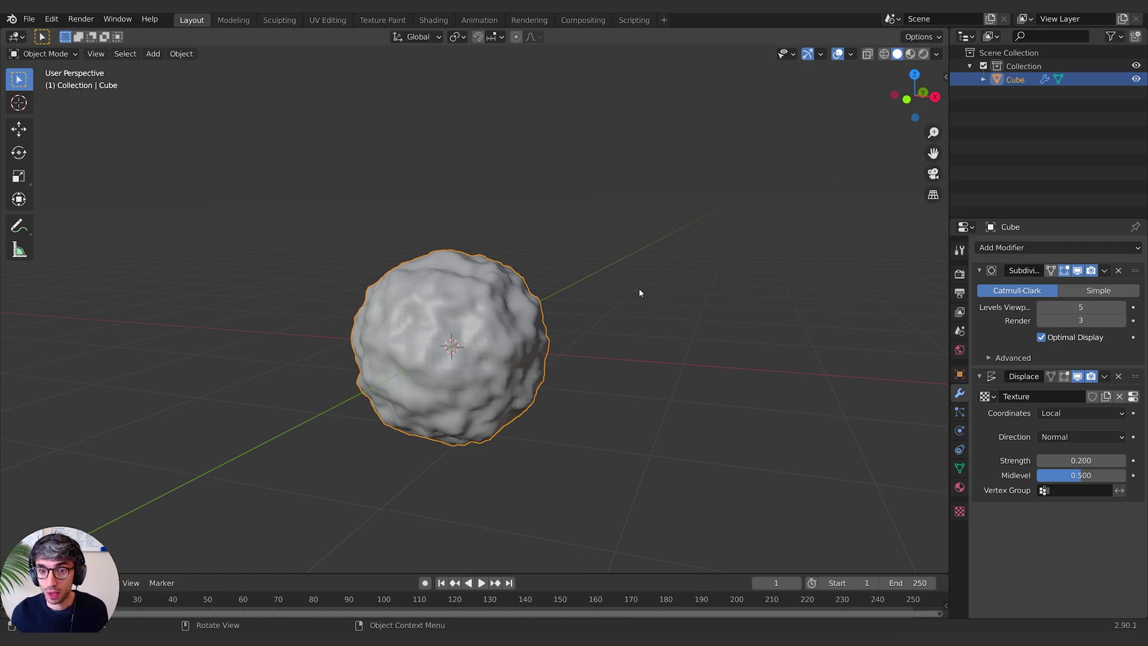
# Add a Sun light, rotate it, and place it high above the rock
pyautogui.hotkey('shift', 'a')
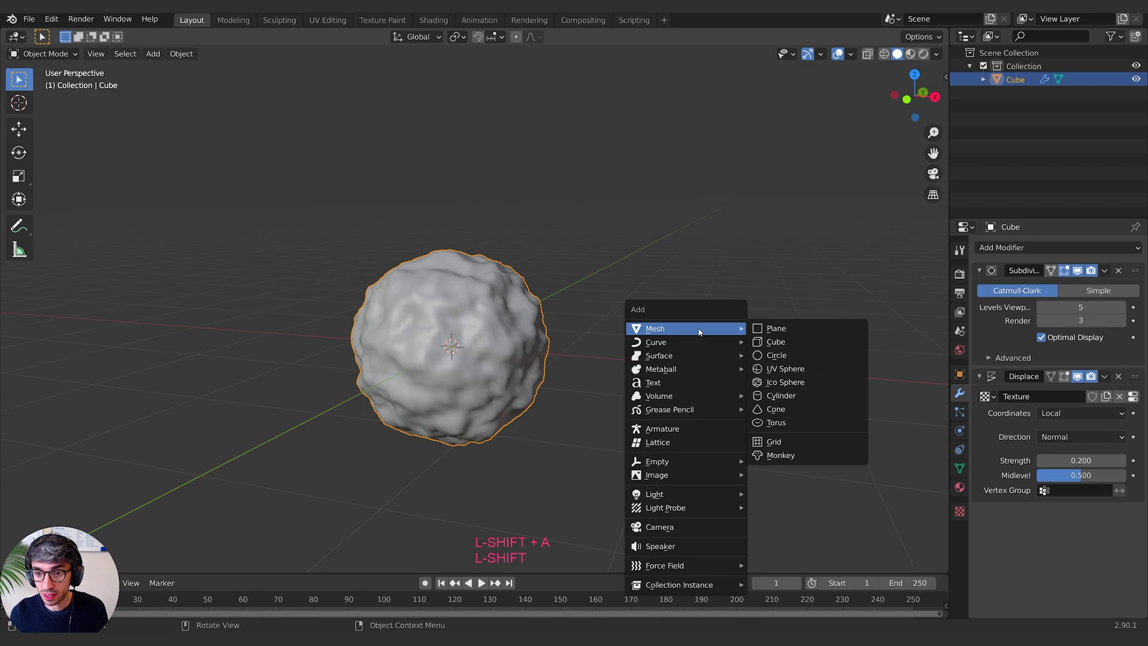
pyautogui.moveTo(675, 493)
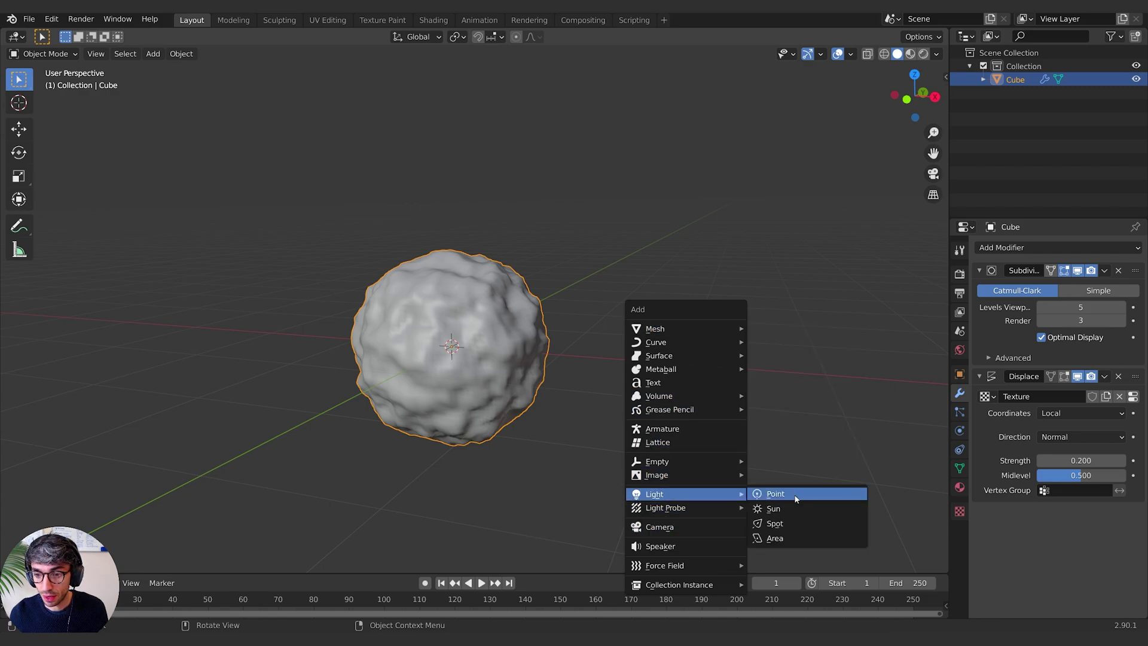
pyautogui.click(794, 513)
pyautogui.press('r')
pyautogui.click(658, 431)
pyautogui.press('g')
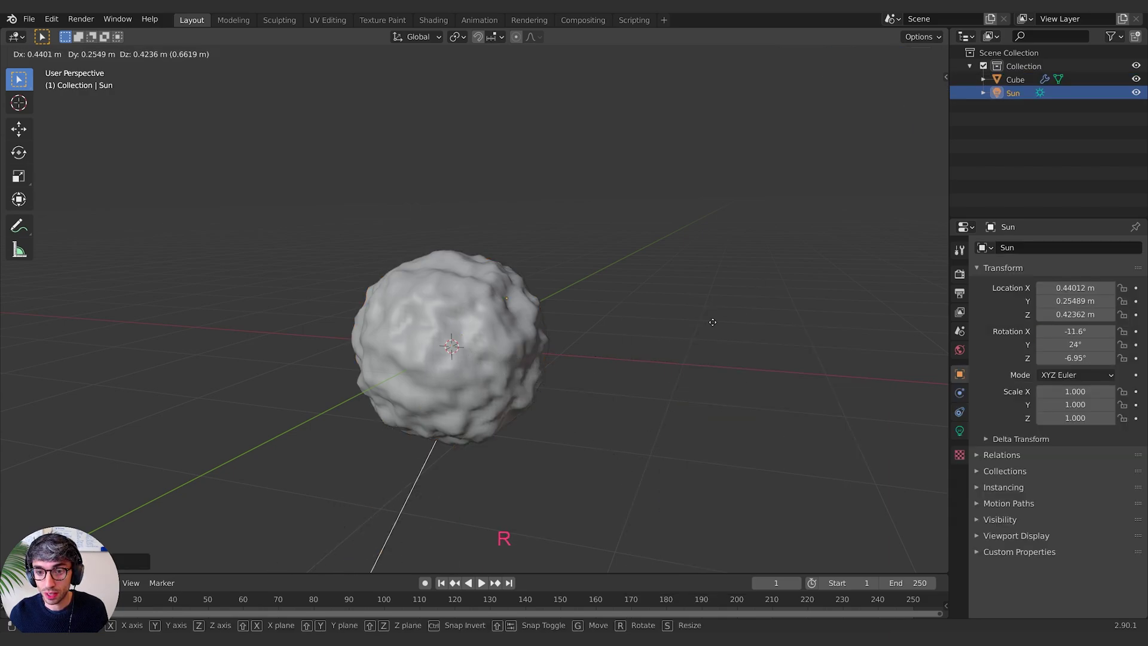
pyautogui.click(891, 192)
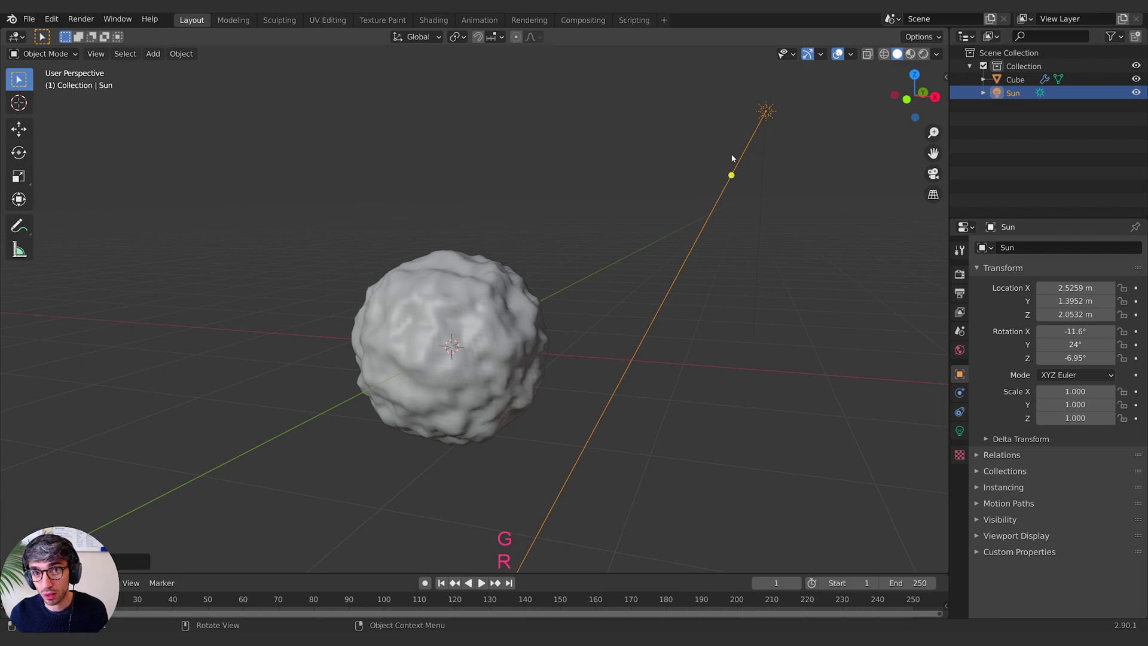
# Switch the viewport to Rendered shading to view the lit rock
pyautogui.click(924, 54)
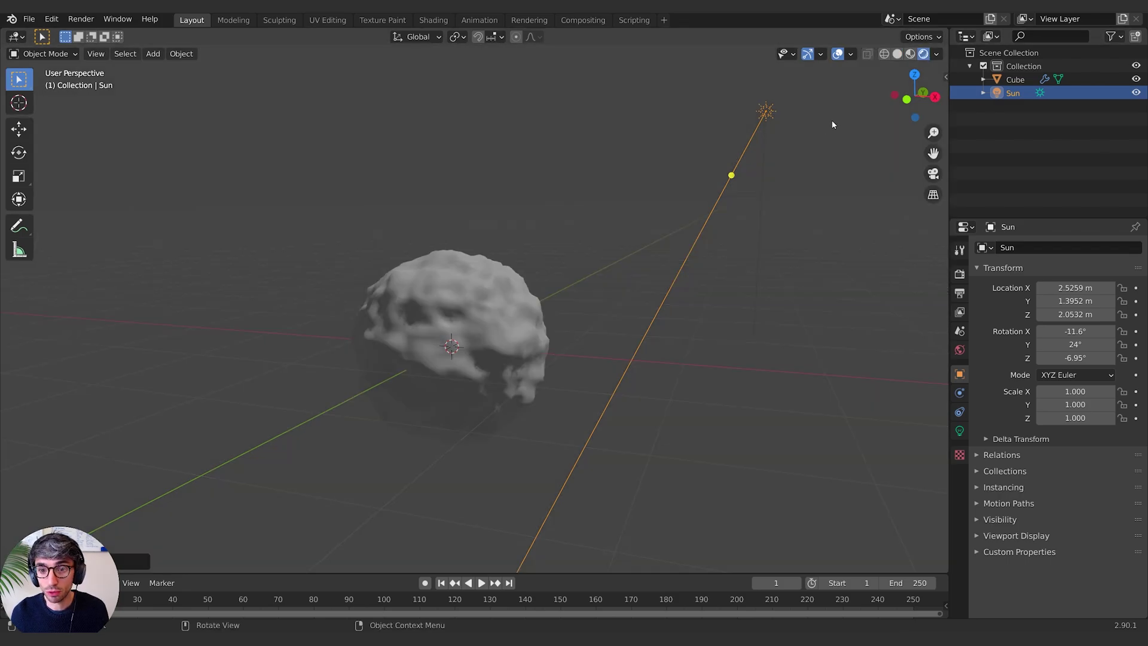
pyautogui.moveTo(628, 343); pyautogui.dragTo(662, 336, button='middle')
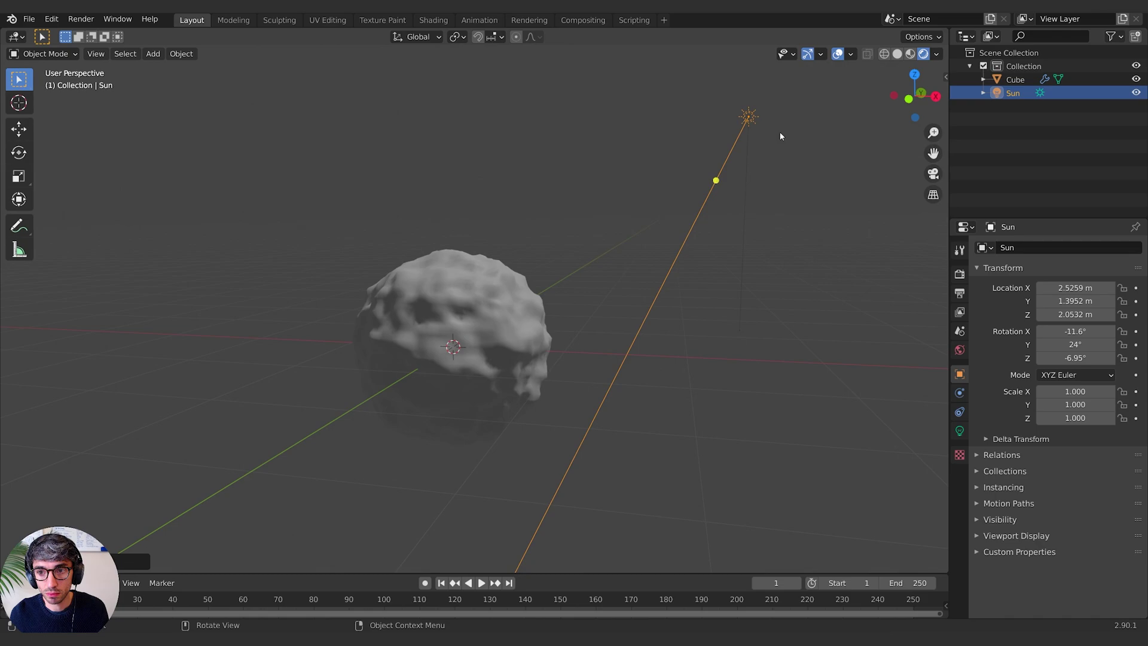
pyautogui.moveTo(516, 435); pyautogui.dragTo(534, 432, button='middle')
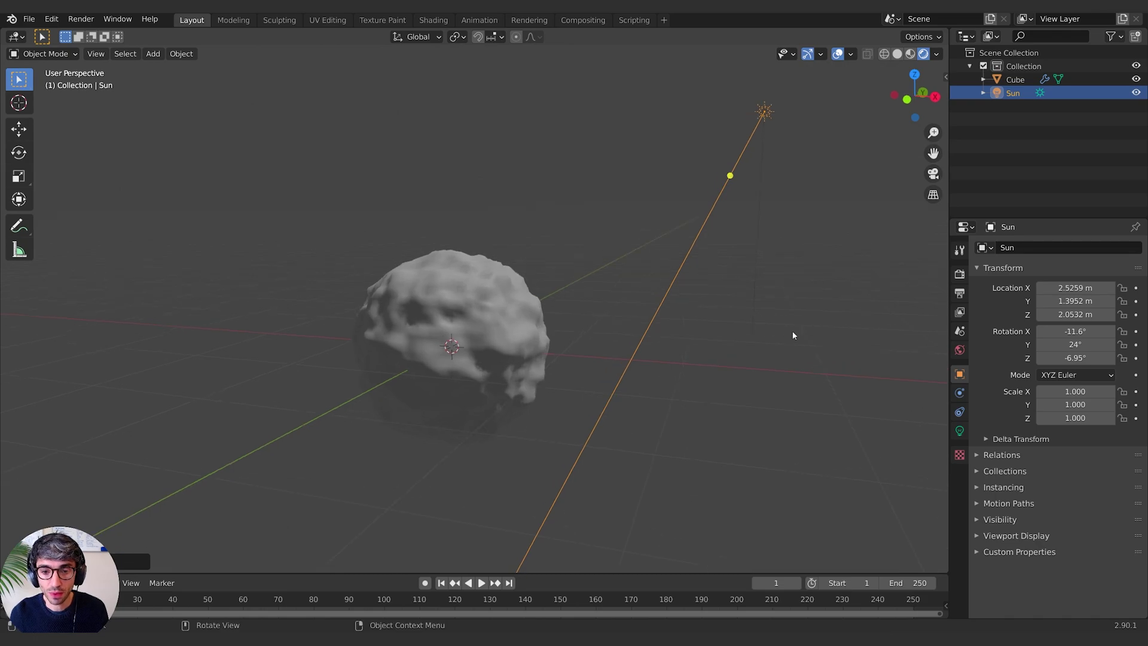
# Brighten the World background colour to value 0.369
pyautogui.click(959, 349)
pyautogui.click(1086, 336)
pyautogui.moveTo(1064, 302); pyautogui.dragTo(1105, 302)
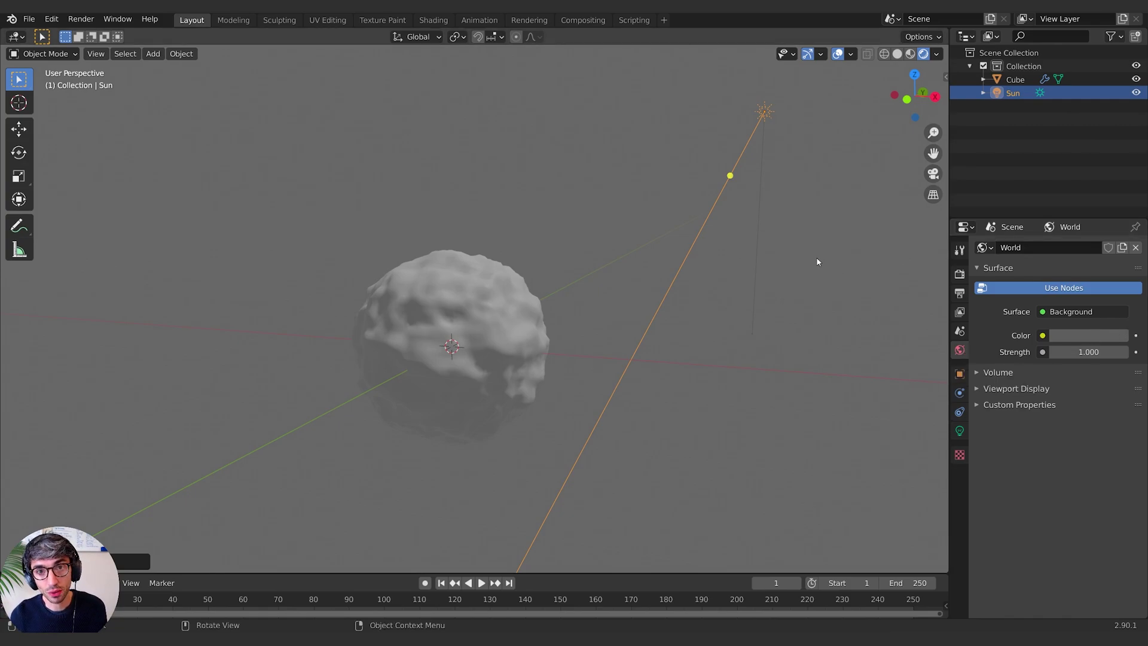
pyautogui.press('z')
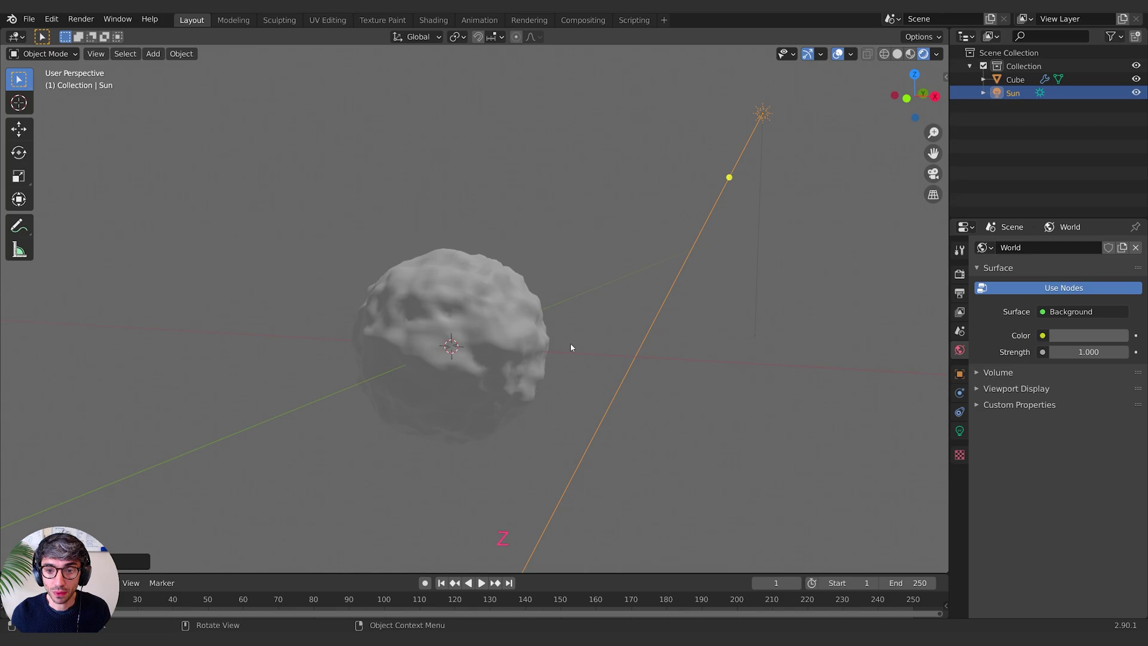
pyautogui.moveTo(565, 350); pyautogui.dragTo(599, 343, button='middle')
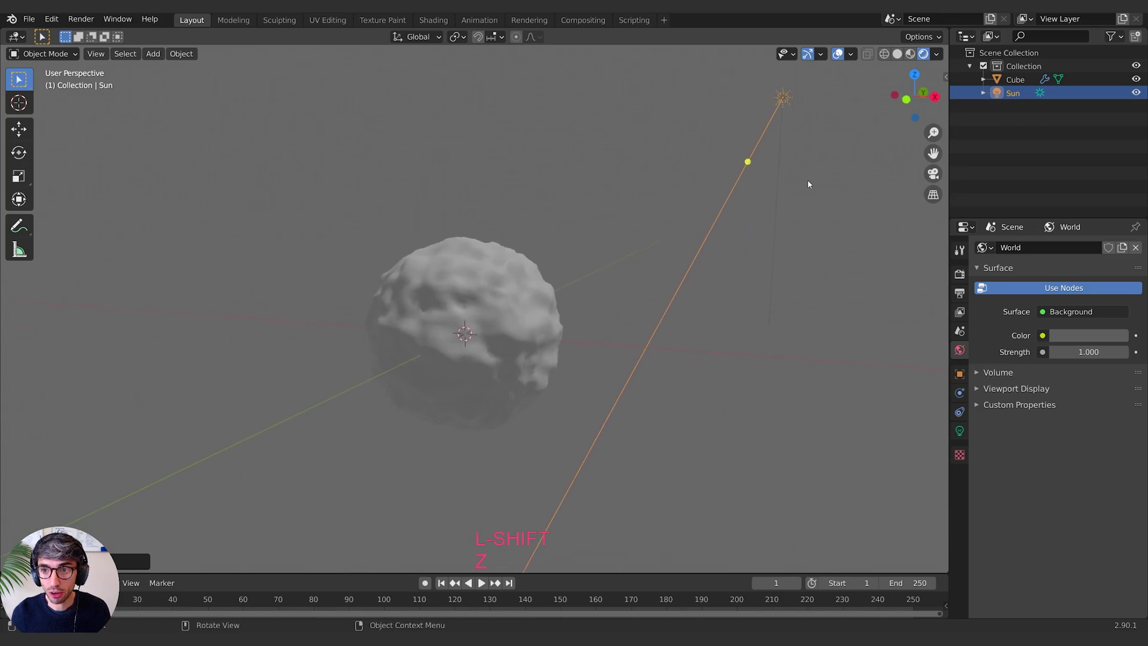
# Duplicate the Sun light, then move it right and rotate it, including an X-axis turn
pyautogui.hotkey('shift', 'd')
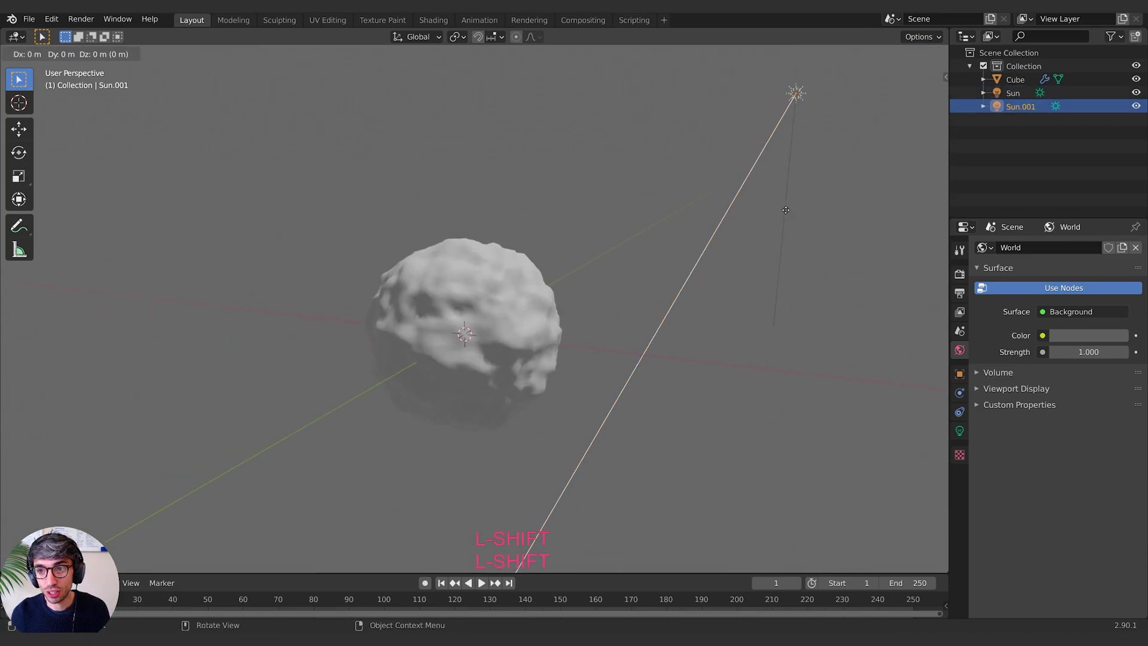
pyautogui.click(740, 230)
pyautogui.press('g')
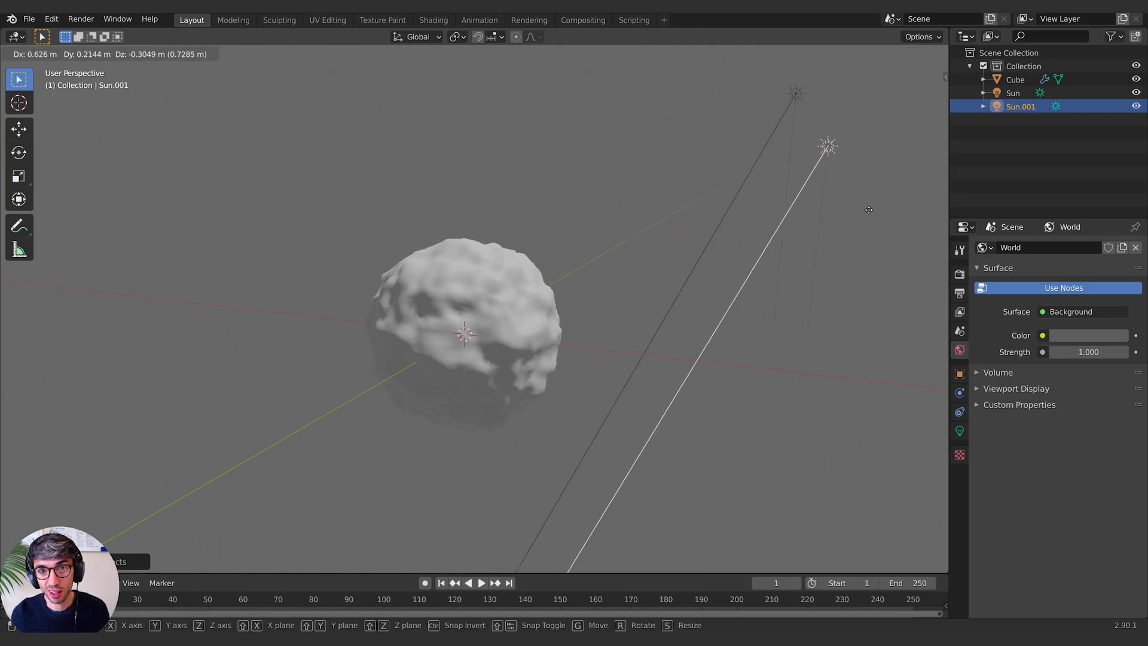
pyautogui.click(809, 161)
pyautogui.press('r')
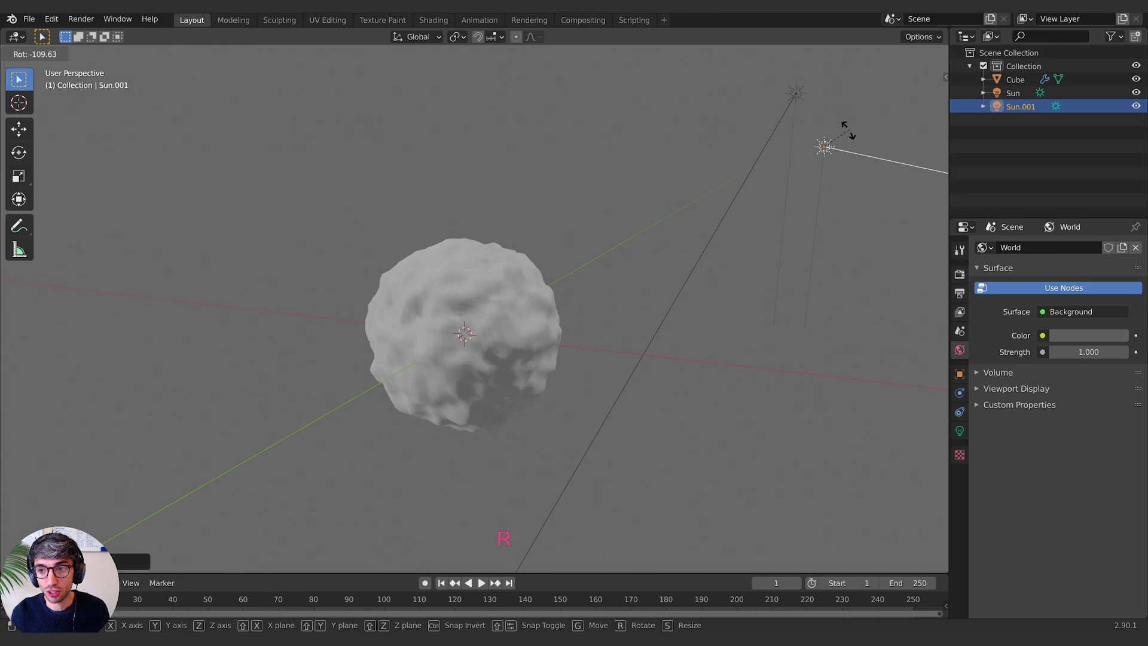
pyautogui.click(818, 134)
pyautogui.press('r')
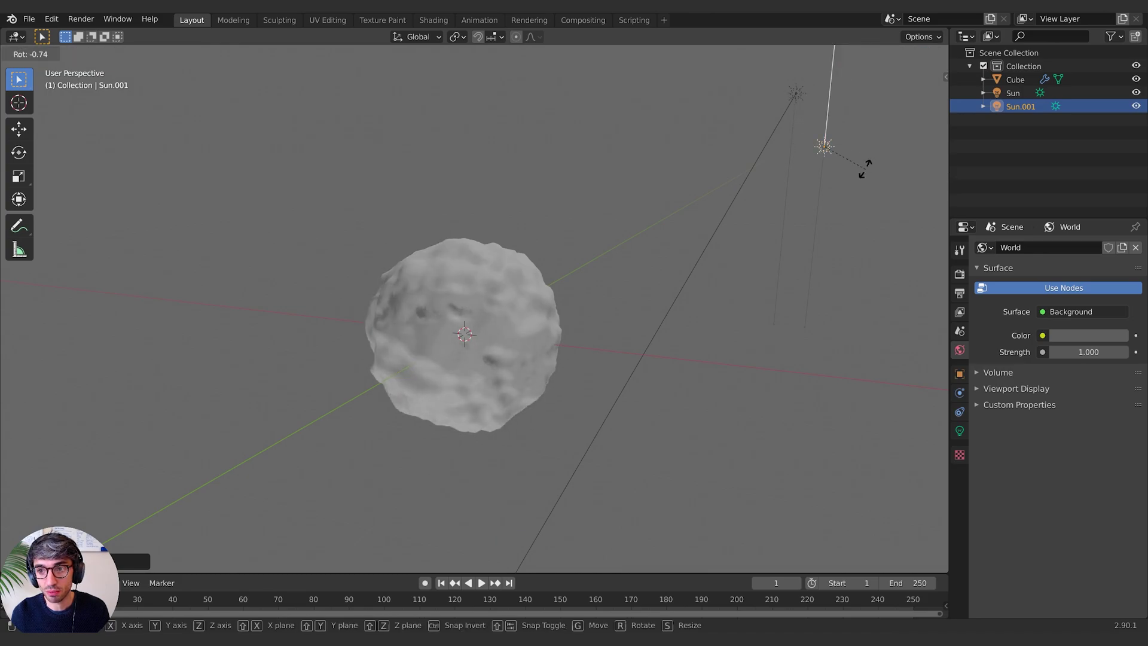
pyautogui.click(865, 207)
pyautogui.press('r')
pyautogui.press('x')
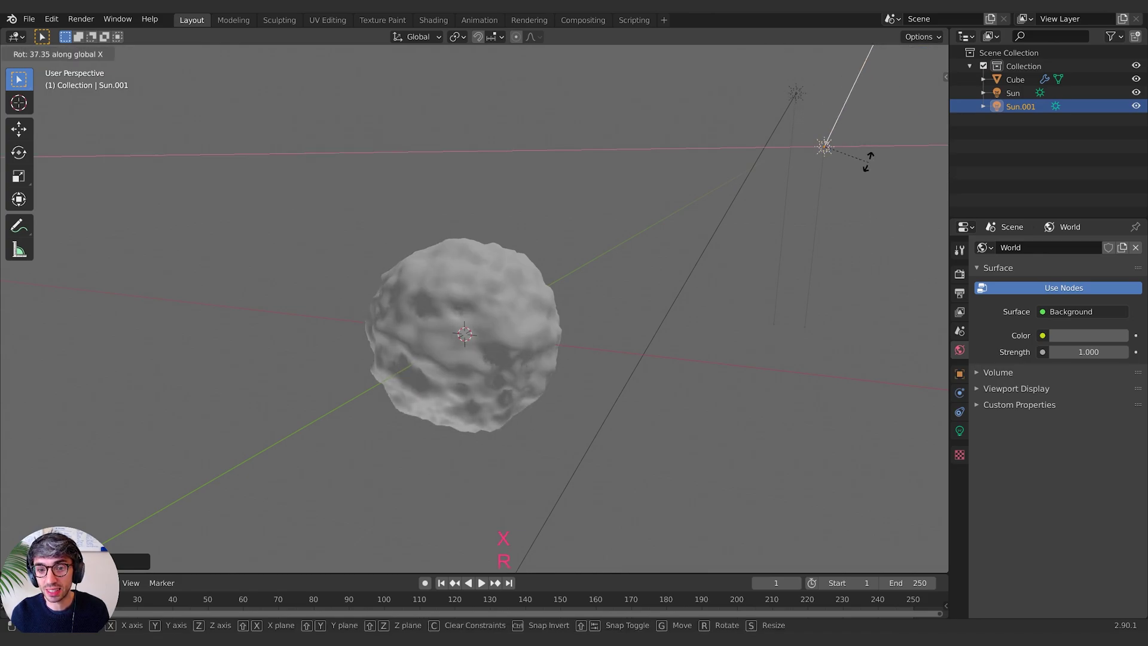
pyautogui.click(865, 164)
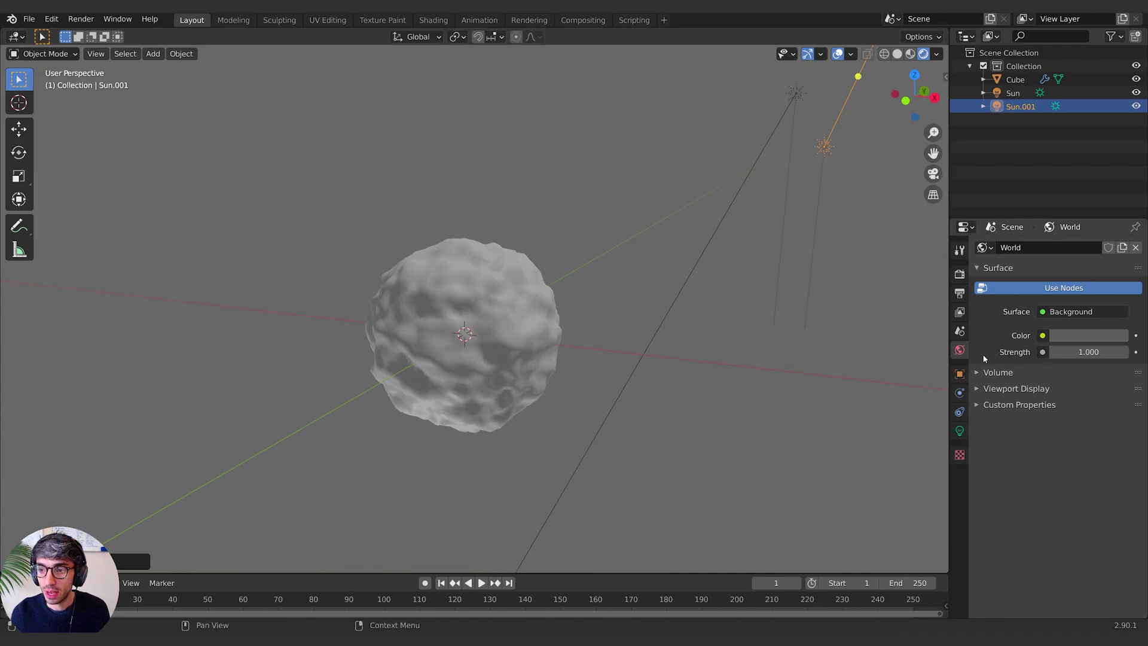
# Lower the World background strength to about 0.2
pyautogui.doubleClick(1087, 351)
pyautogui.write('0')
pyautogui.press('Return')
pyautogui.moveTo(1088, 351)
pyautogui.mouseDown()
pyautogui.moveTo(1111, 351)
pyautogui.moveTo(1076, 352)
pyautogui.moveTo(1093, 351)
pyautogui.mouseUp()
pyautogui.moveTo(688, 335); pyautogui.dragTo(723, 358, button='middle')
# Select the original Sun light and widen its angle to 52.4°
pyautogui.click(1012, 93)
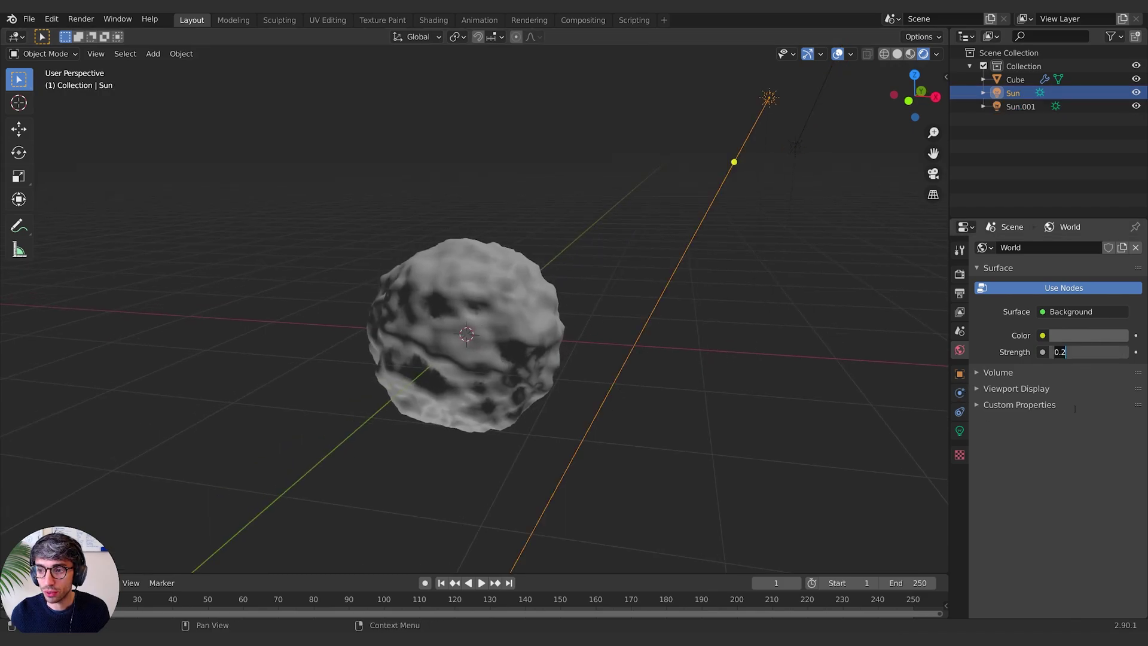
pyautogui.click(960, 431)
pyautogui.moveTo(1082, 370); pyautogui.dragTo(1119, 370)
pyautogui.moveTo(1082, 336); pyautogui.dragTo(1091, 336)
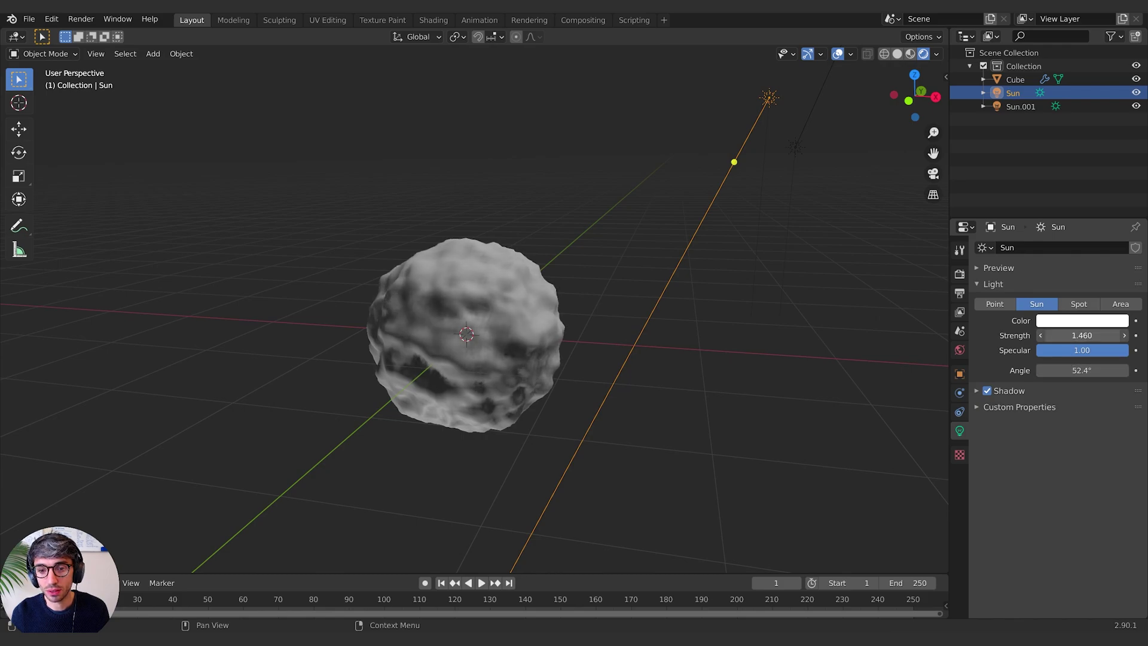
# Reduce the sun's strength to 1.460 and reselect the rock sphere
pyautogui.click(683, 359)
pyautogui.moveTo(683, 370); pyautogui.dragTo(551, 329, button='middle')
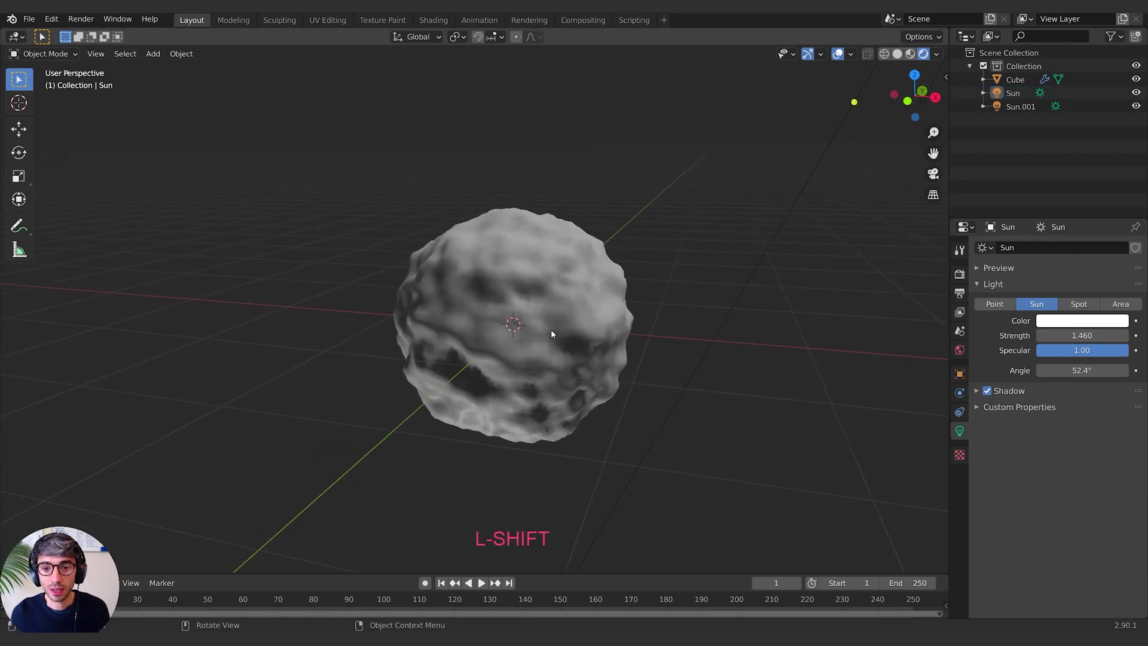
pyautogui.keyDown('shift'); pyautogui.click(550, 329); pyautogui.keyUp('shift')
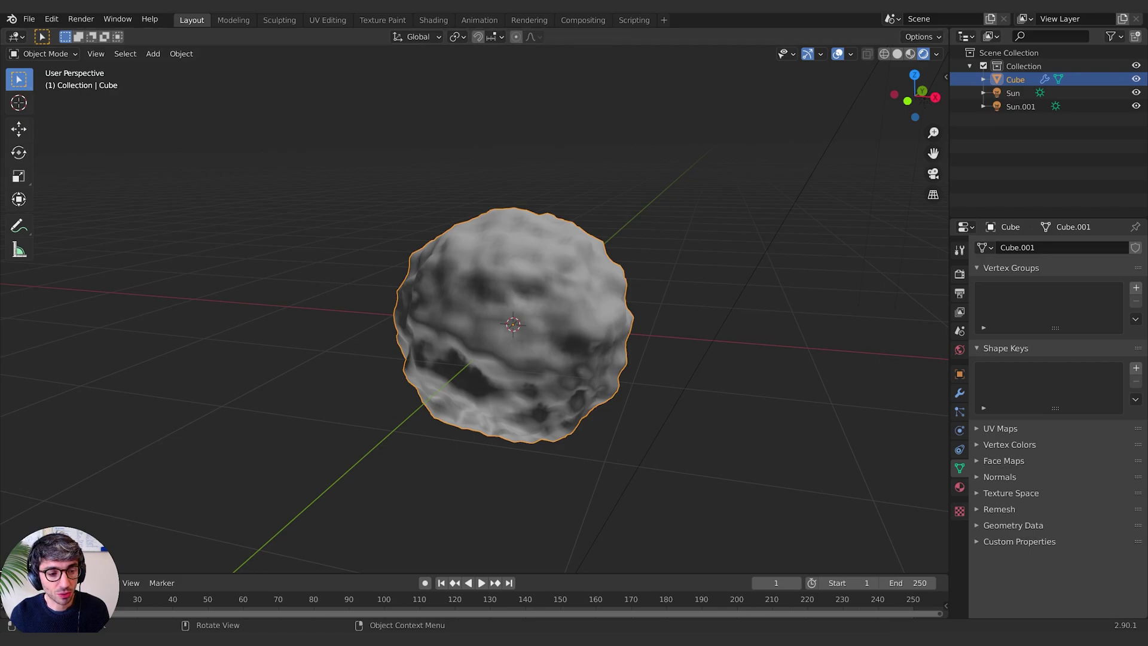
# Split the 3D view and make the left area a Shader Editor with its sidebar hidden
pyautogui.moveTo(2, 568); pyautogui.dragTo(506, 546)
pyautogui.click(27, 53)
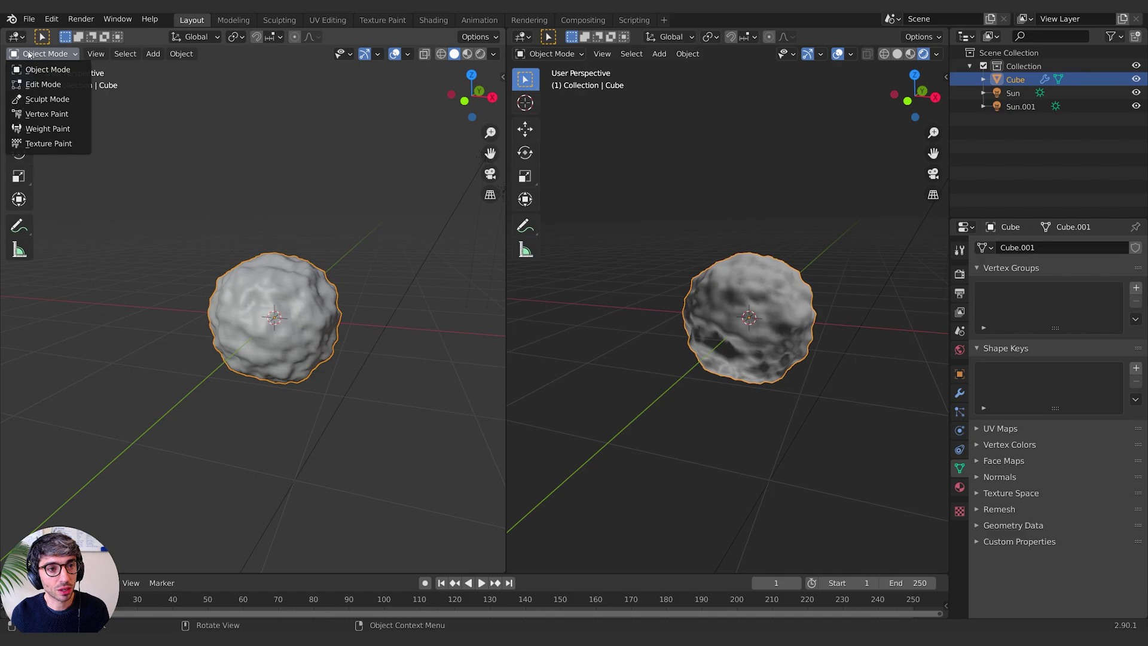
pyautogui.click(15, 36)
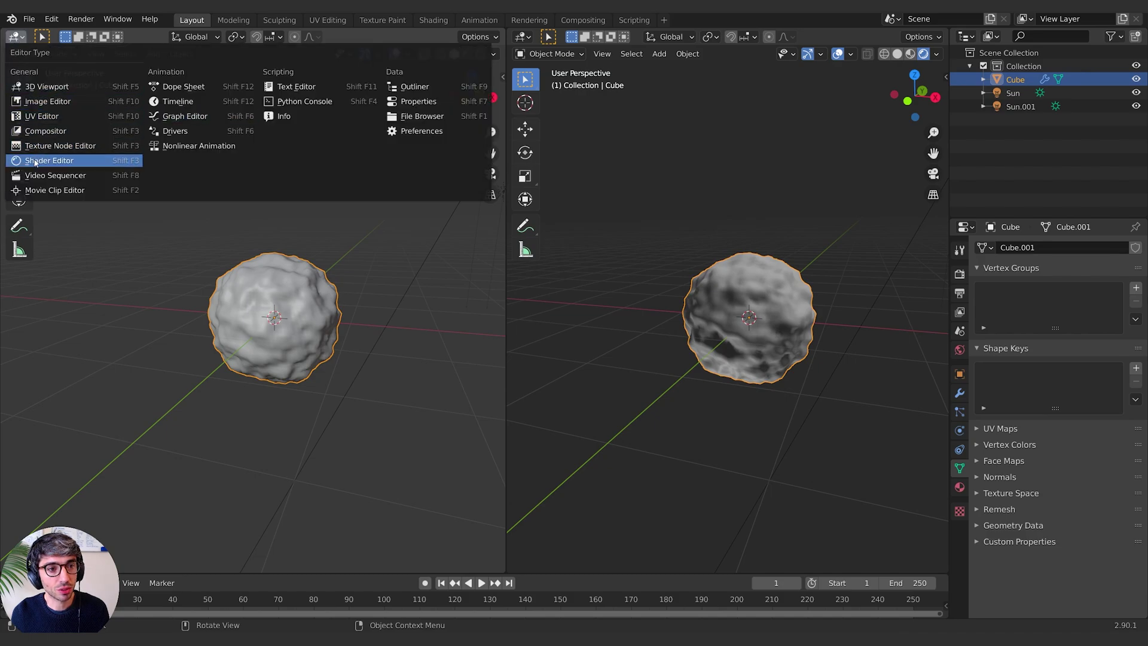
pyautogui.click(54, 160)
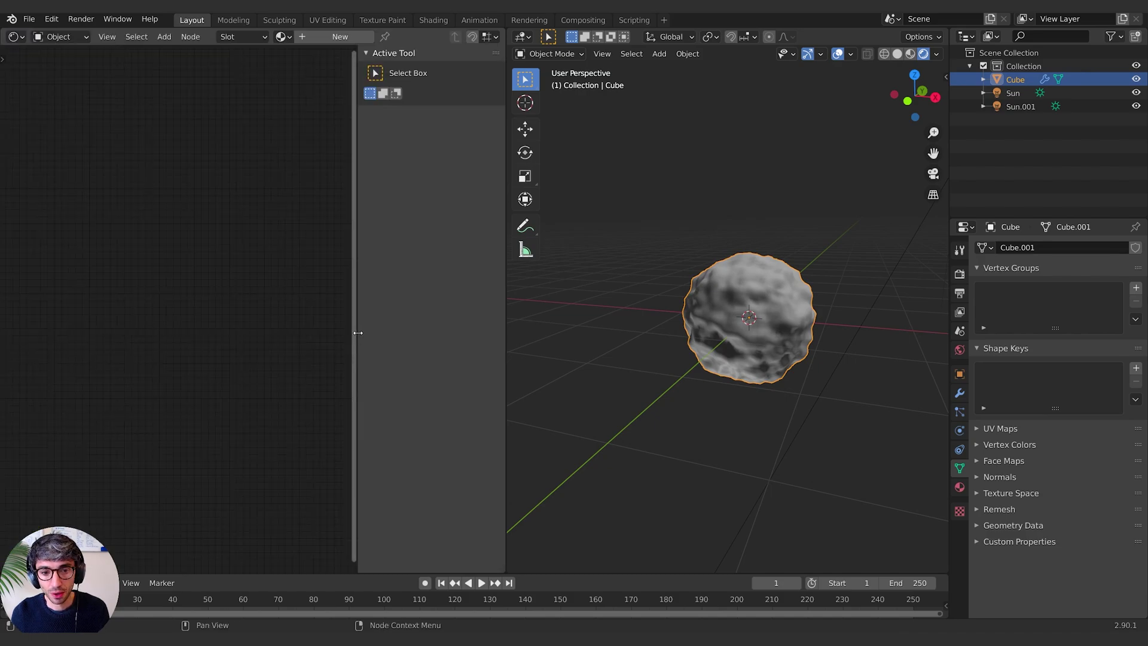
pyautogui.moveTo(355, 332); pyautogui.dragTo(674, 321)
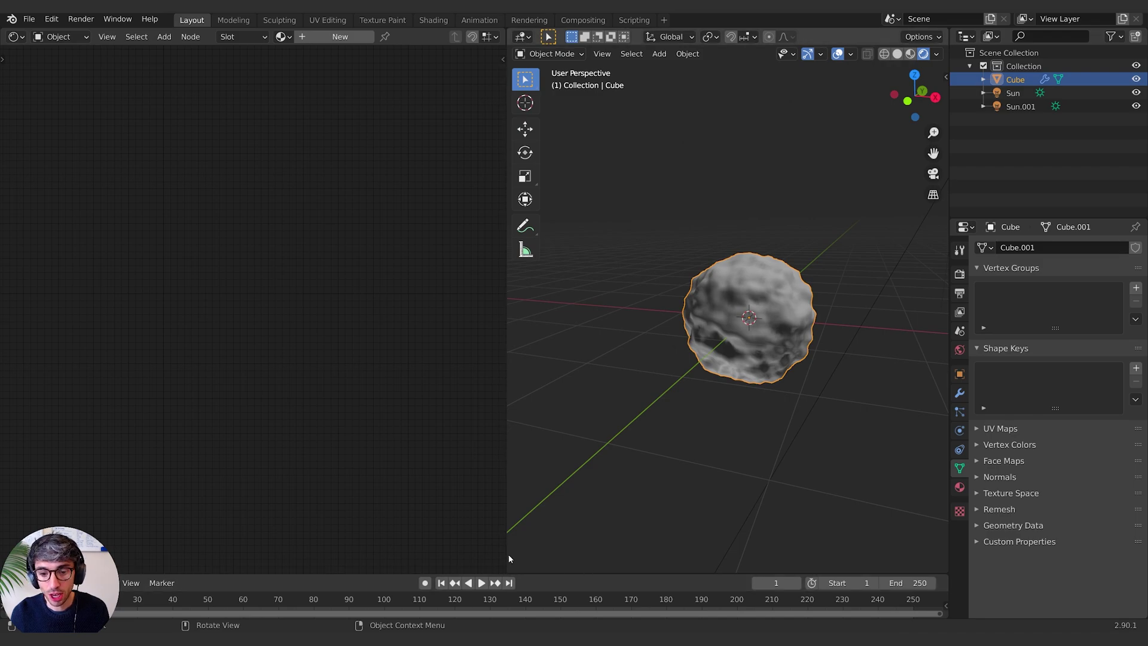
pyautogui.moveTo(503, 569)
pyautogui.mouseDown()
pyautogui.moveTo(472, 565)
pyautogui.moveTo(516, 554)
pyautogui.mouseUp()
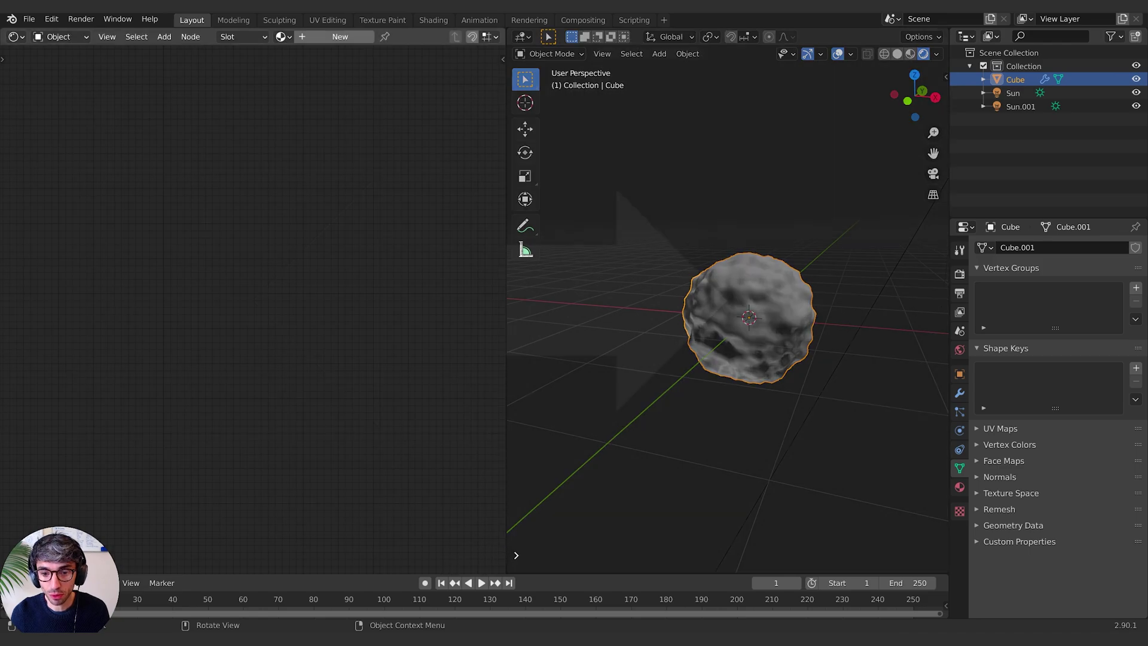
pyautogui.press('Escape')
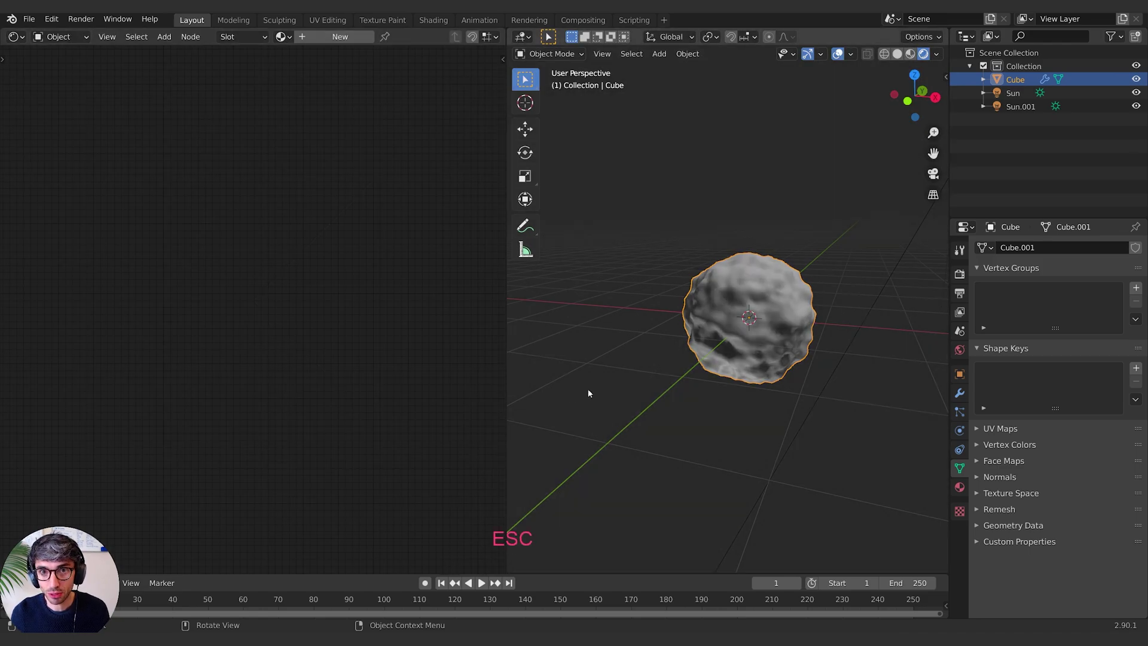
# Create Material.001 with a Principled BSDF for the rock, then bring up its Clouds displacement texture settings
pyautogui.click(959, 486)
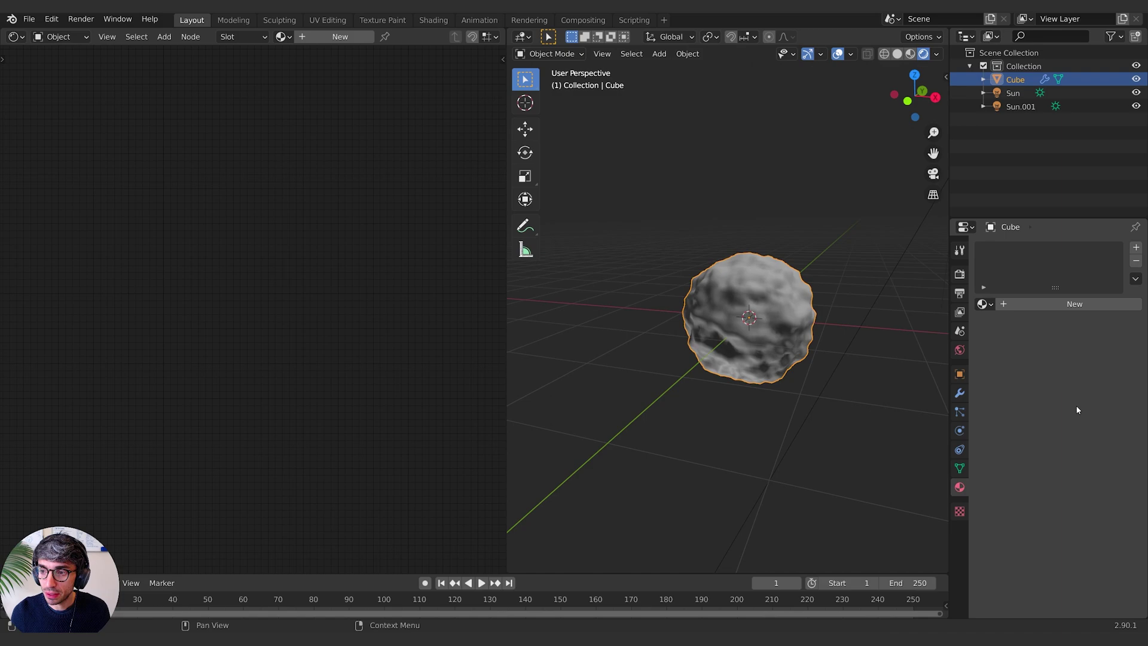
pyautogui.click(1100, 304)
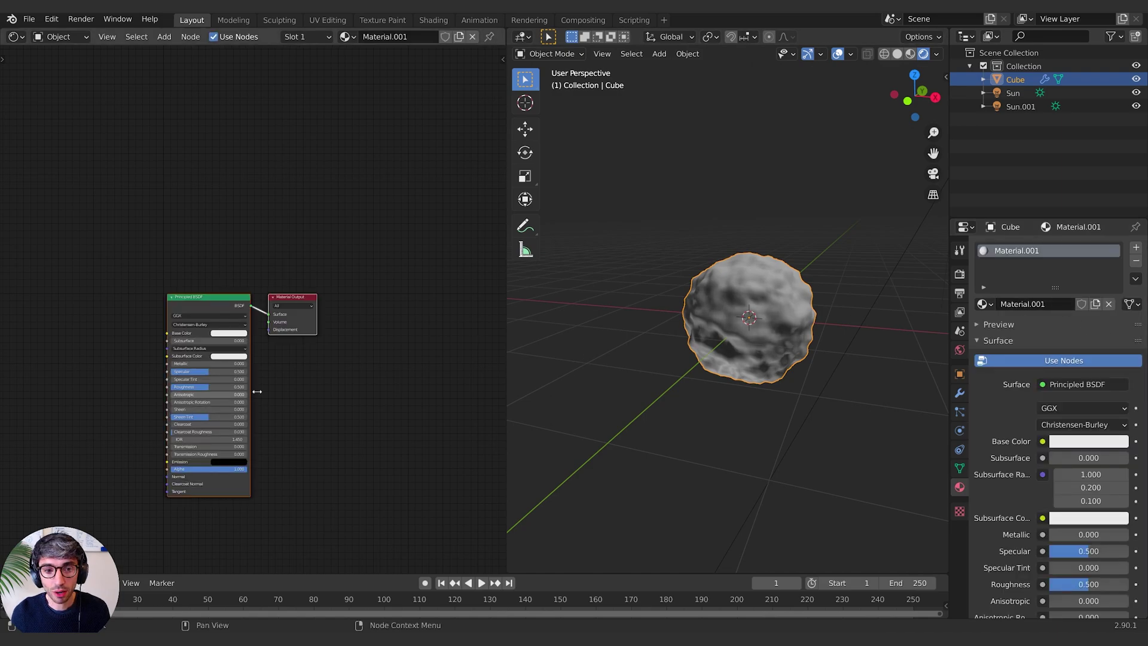
pyautogui.moveTo(399, 437); pyautogui.dragTo(544, 377, button='middle')
pyautogui.moveTo(301, 291)
pyautogui.mouseDown(button='middle')
pyautogui.moveTo(254, 289)
pyautogui.moveTo(243, 307)
pyautogui.moveTo(287, 291)
pyautogui.mouseUp(button='middle')
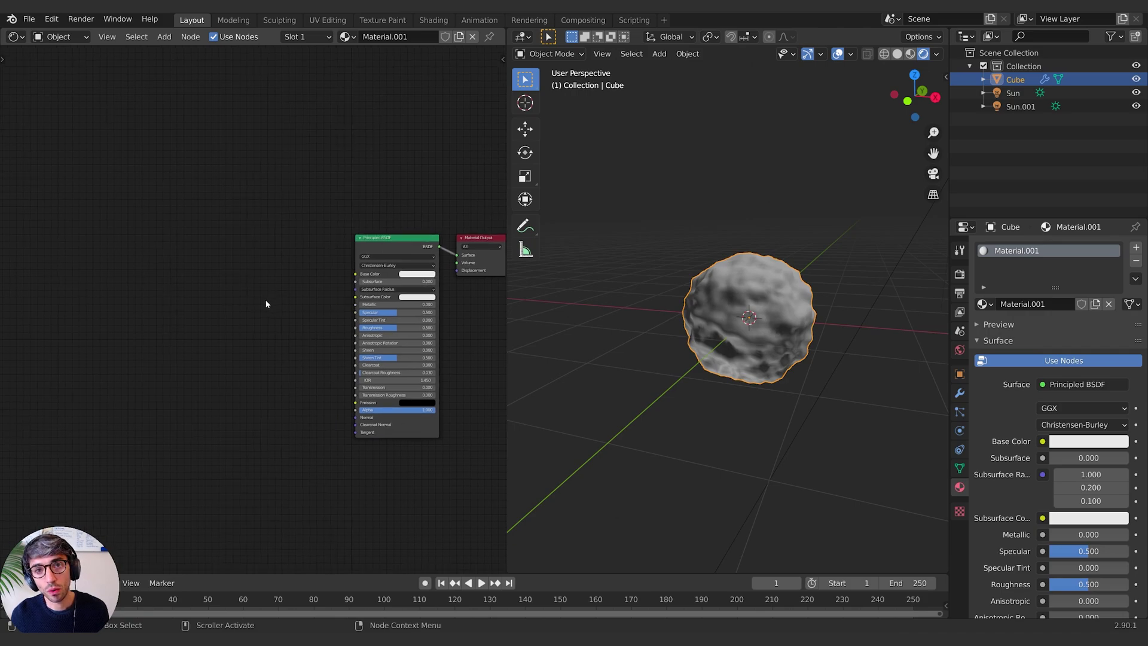
pyautogui.click(959, 511)
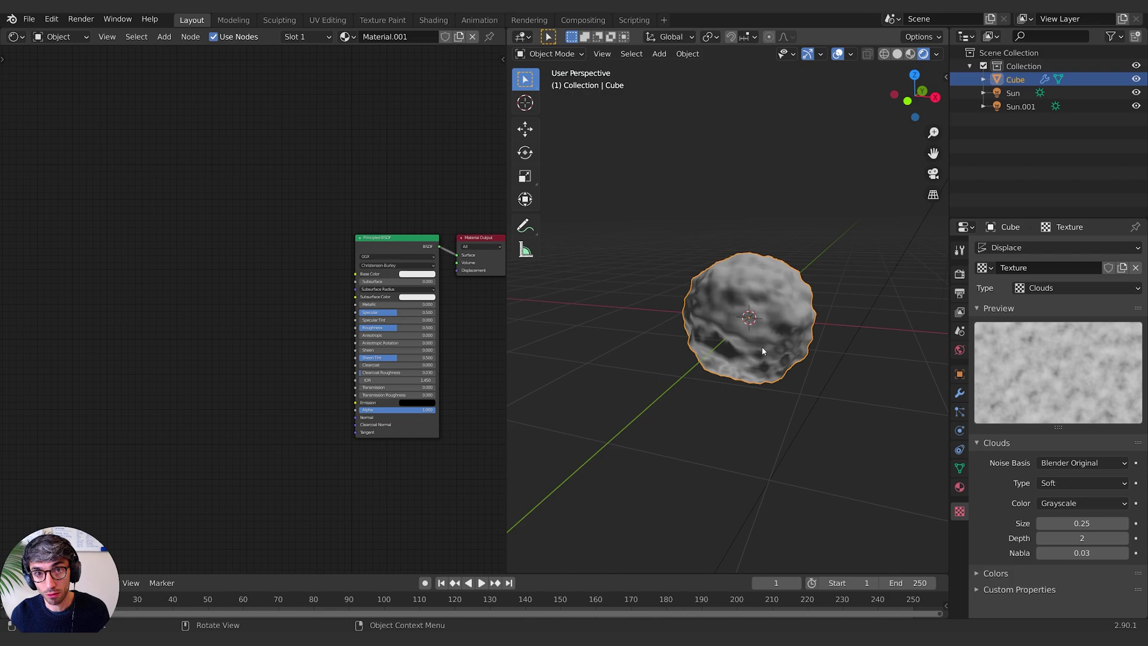
pyautogui.moveTo(252, 266); pyautogui.dragTo(255, 266, button='middle')
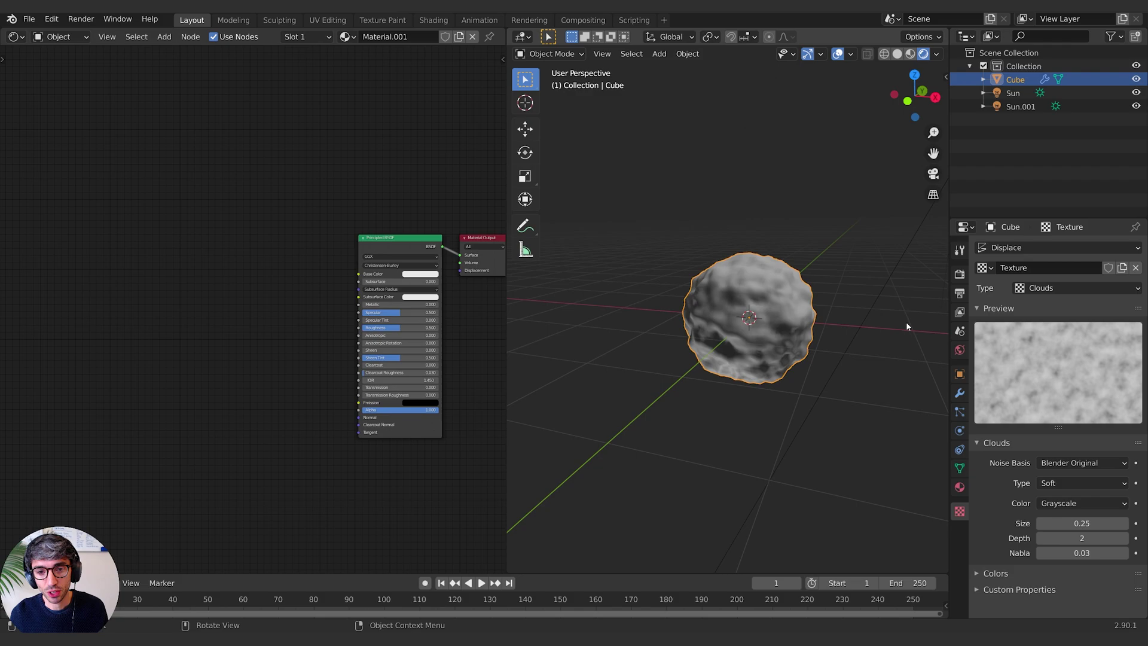
pyautogui.moveTo(179, 228); pyautogui.dragTo(156, 230, button='middle')
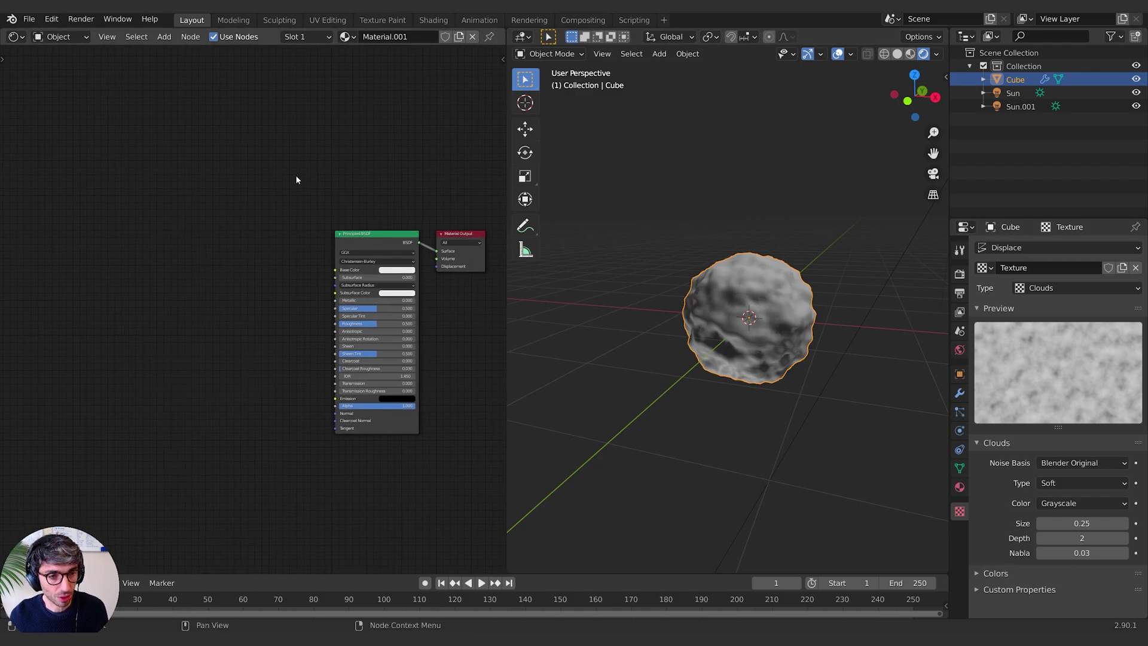
# Add a Musgrave Texture node (3D, fBM, Scale 5) to the left of the Principled BSDF
pyautogui.hotkey('shift', 'a')
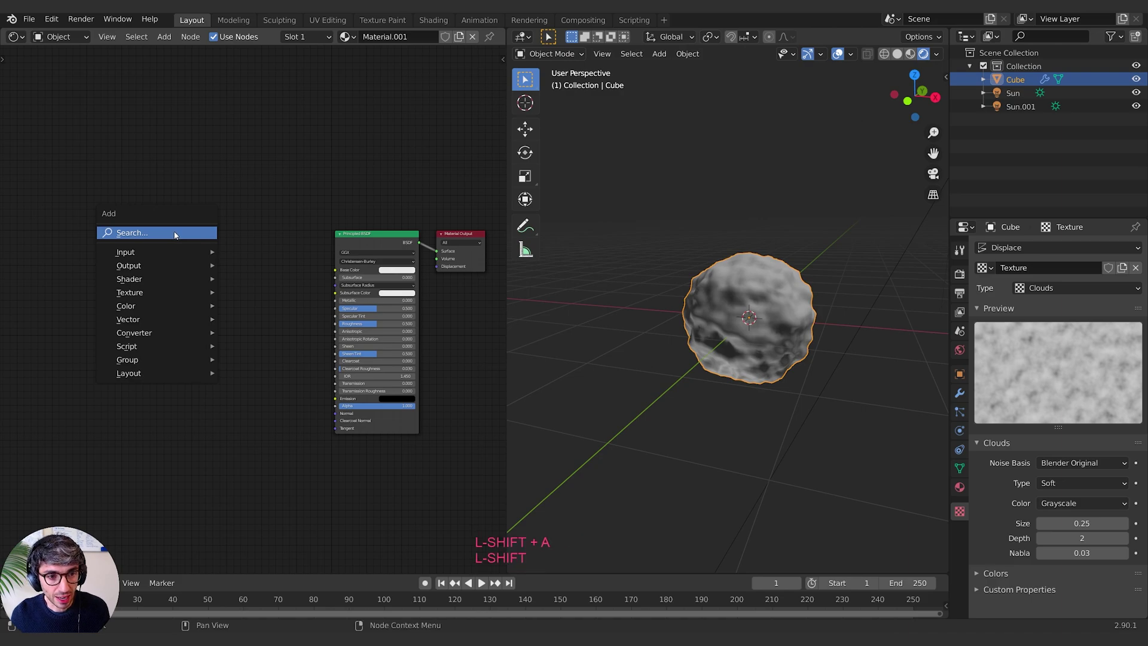
pyautogui.moveTo(174, 292)
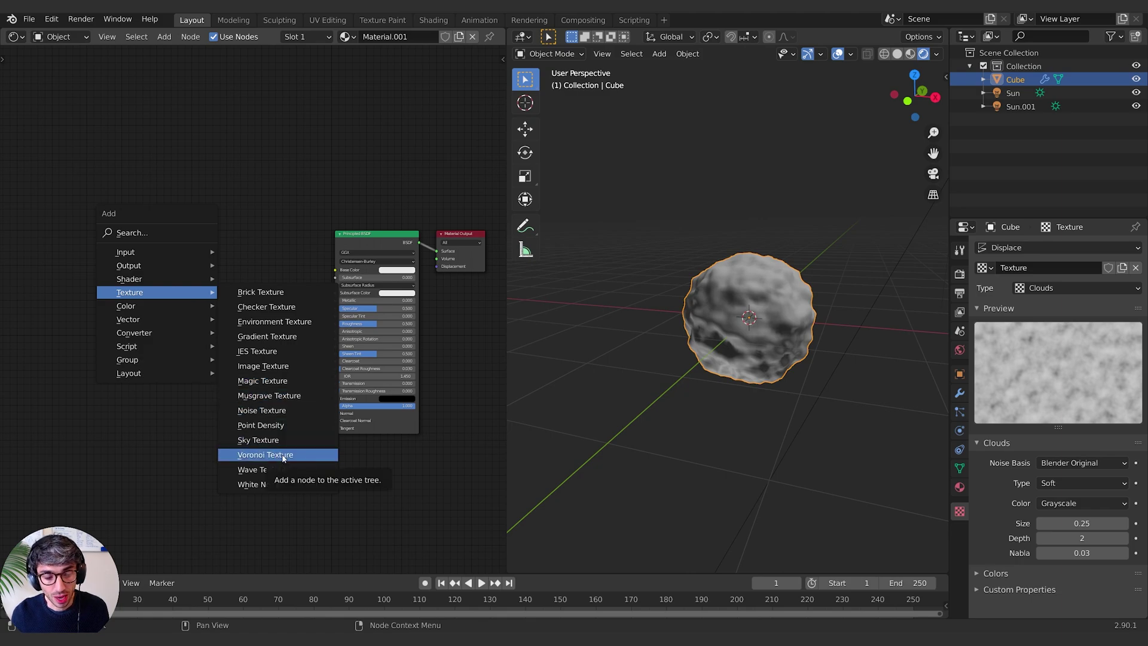
pyautogui.click(276, 399)
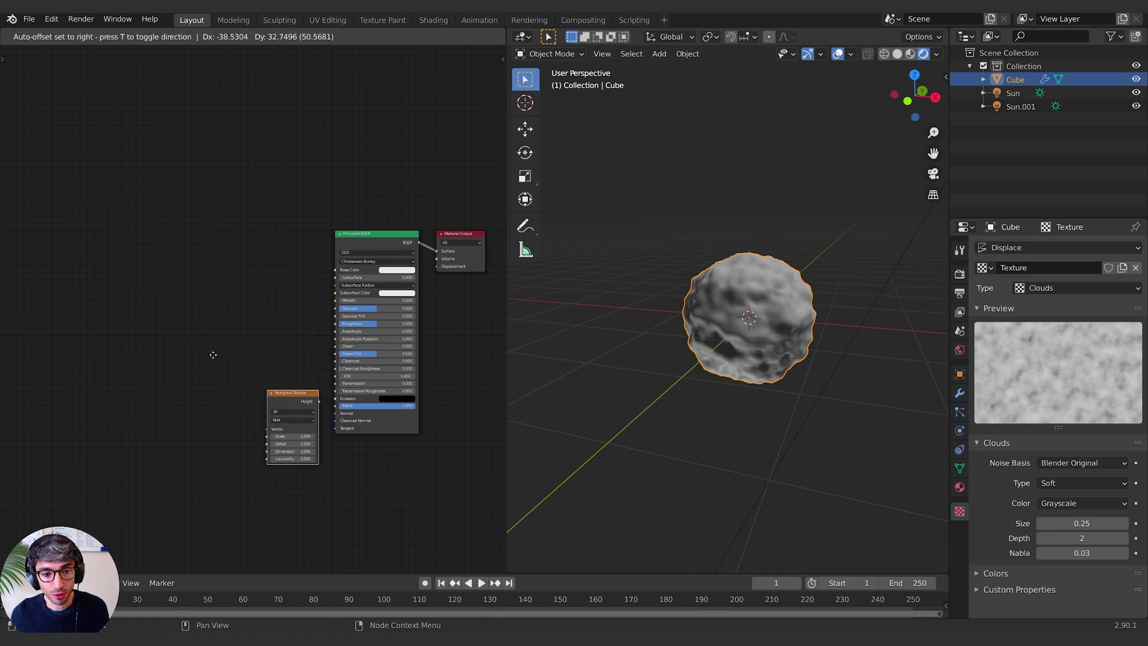
pyautogui.scroll(2, 167, 325)
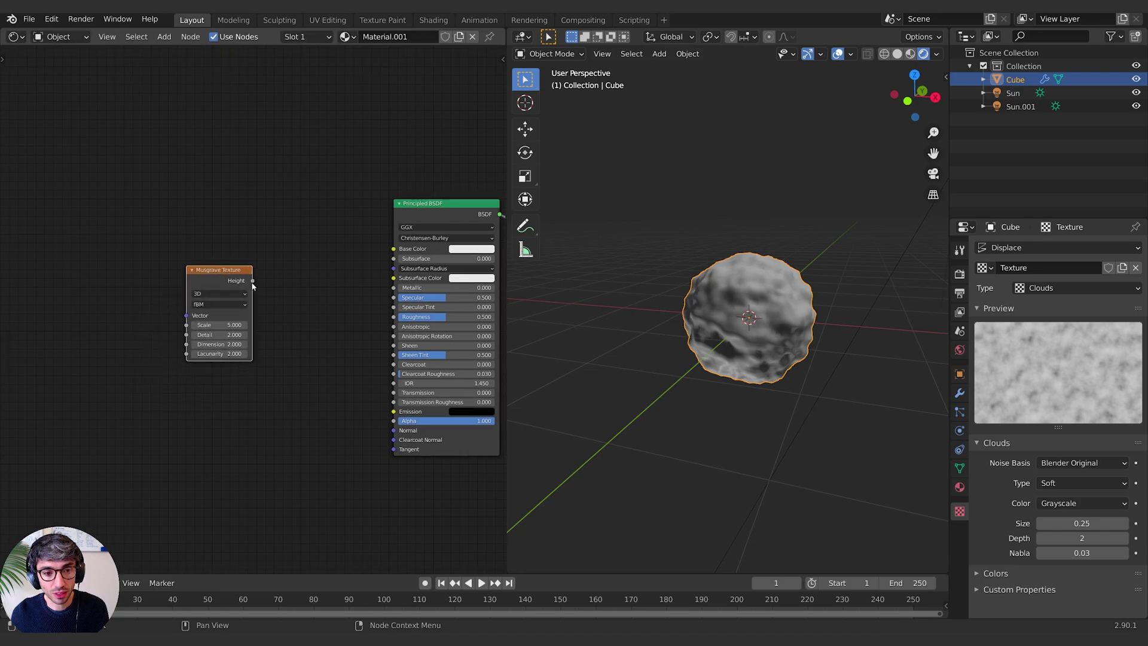
pyautogui.click(251, 285)
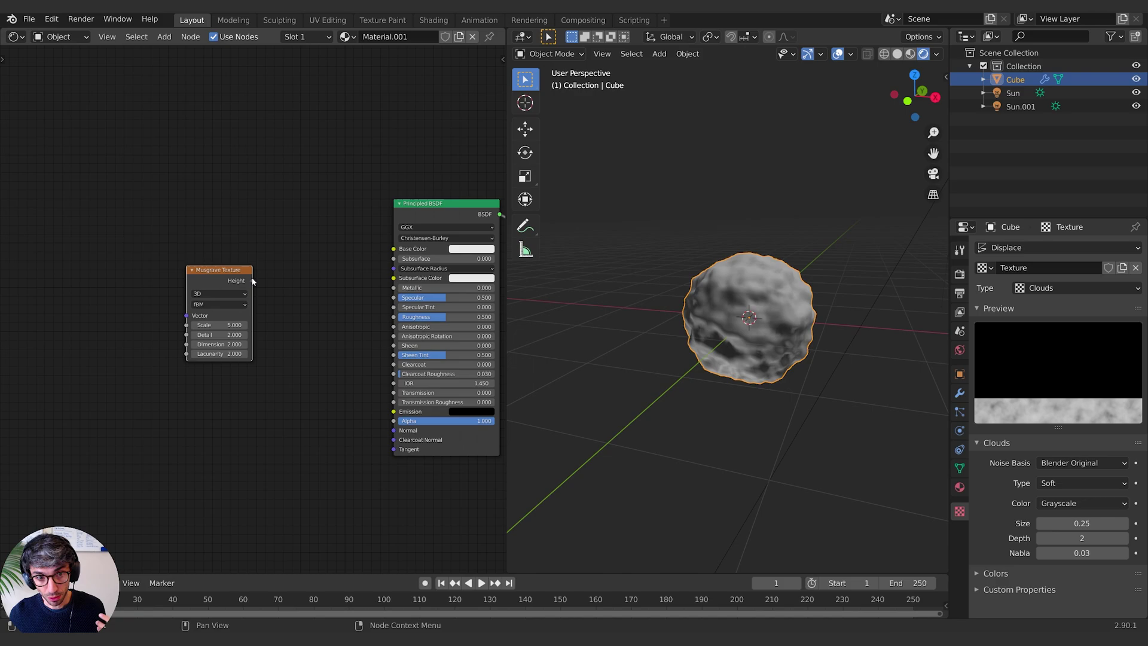
# Preview the Musgrave Height through the shader's Emission and raise the Musgrave Scale to 26.2
pyautogui.moveTo(252, 281); pyautogui.dragTo(393, 412)
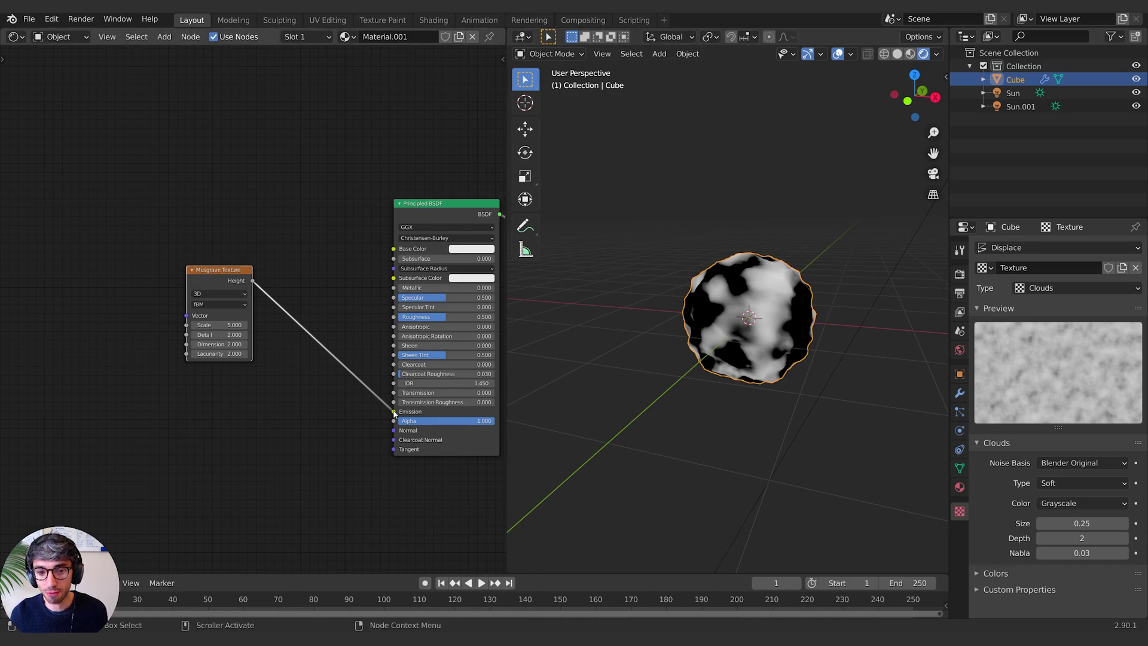
pyautogui.moveTo(394, 412); pyautogui.dragTo(356, 404)
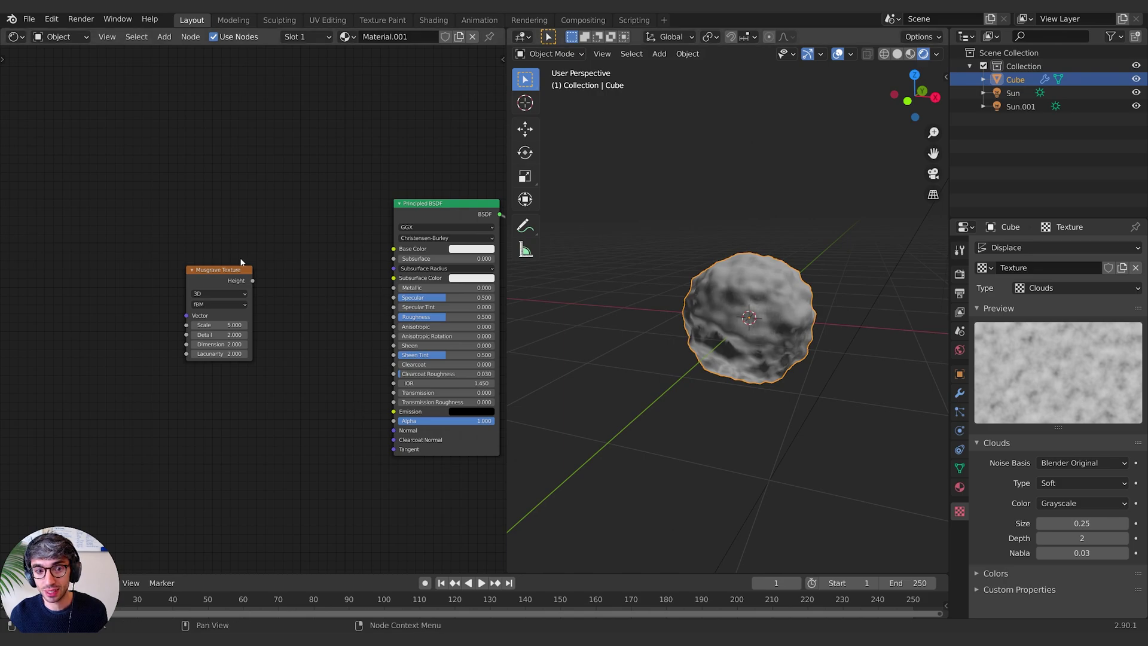
pyautogui.moveTo(253, 283); pyautogui.dragTo(394, 411)
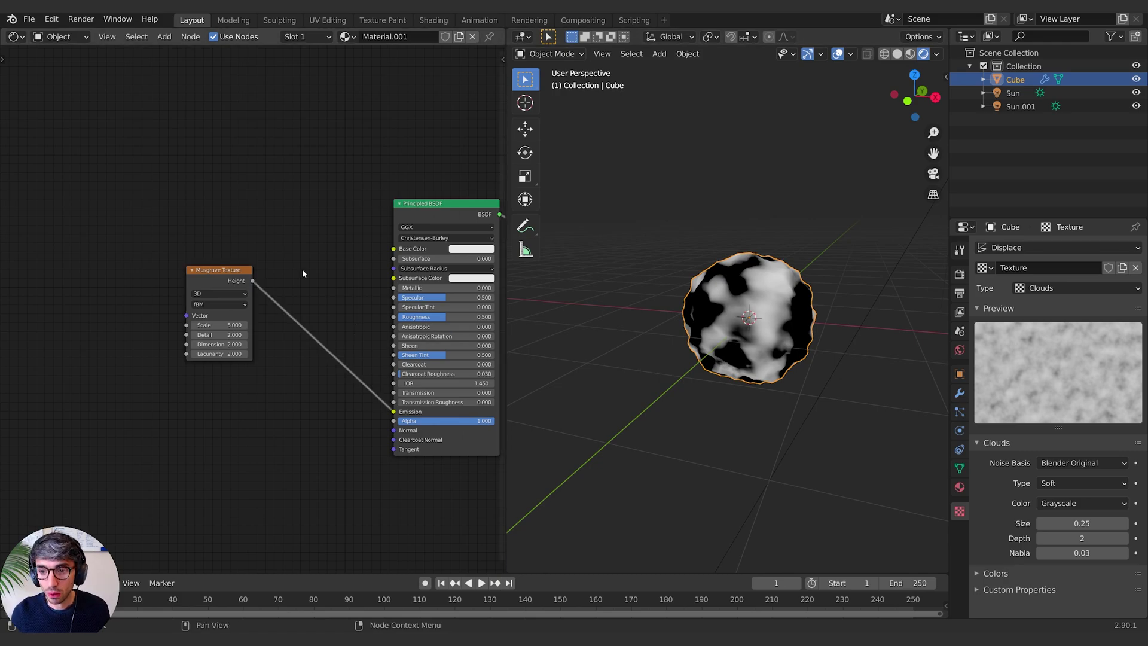
pyautogui.moveTo(213, 277); pyautogui.dragTo(200, 279)
pyautogui.moveTo(200, 327); pyautogui.dragTo(222, 326)
# Raise the Musgrave Detail to about 10, lower Dimension toward 1.0, and set Lacunarity to 2.3
pyautogui.scroll(4, 771, 374)
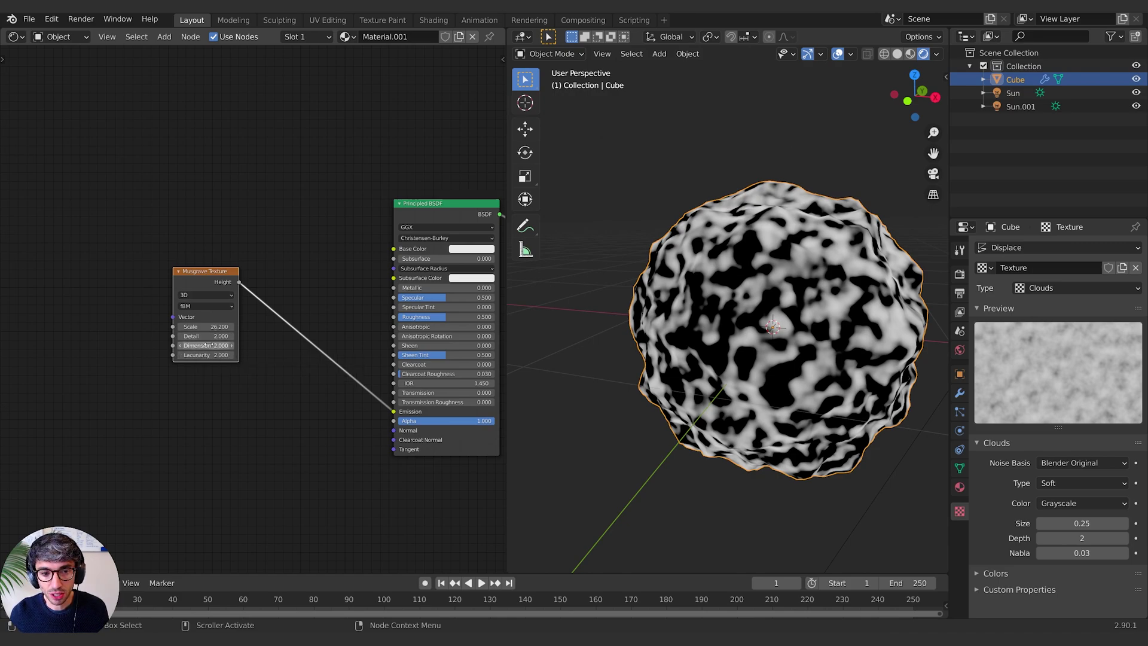
pyautogui.moveTo(203, 336); pyautogui.dragTo(275, 336)
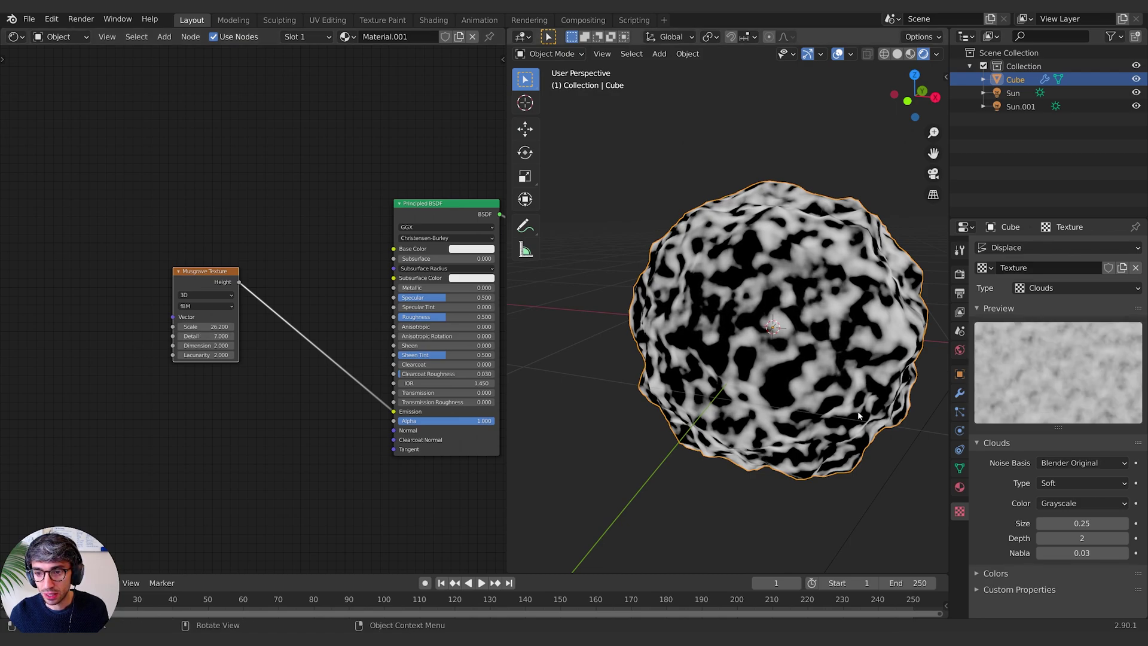
pyautogui.moveTo(206, 345)
pyautogui.mouseDown()
pyautogui.moveTo(170, 345)
pyautogui.moveTo(200, 347)
pyautogui.mouseUp()
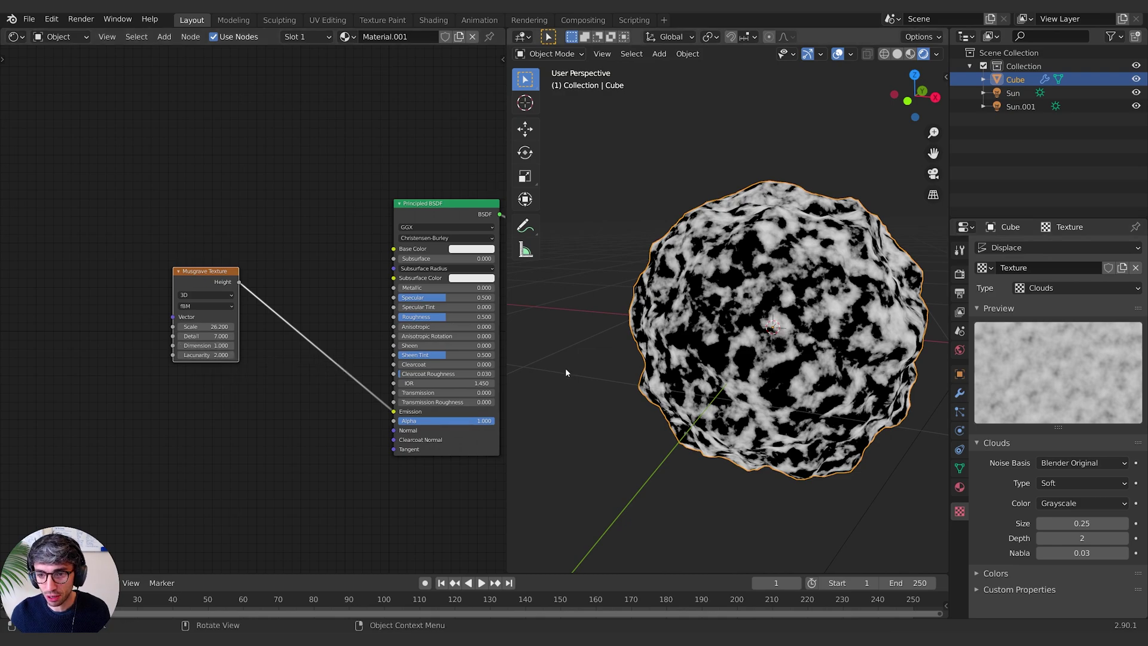
pyautogui.moveTo(207, 355)
pyautogui.mouseDown()
pyautogui.moveTo(196, 355)
pyautogui.moveTo(230, 355)
pyautogui.moveTo(206, 355)
pyautogui.mouseUp()
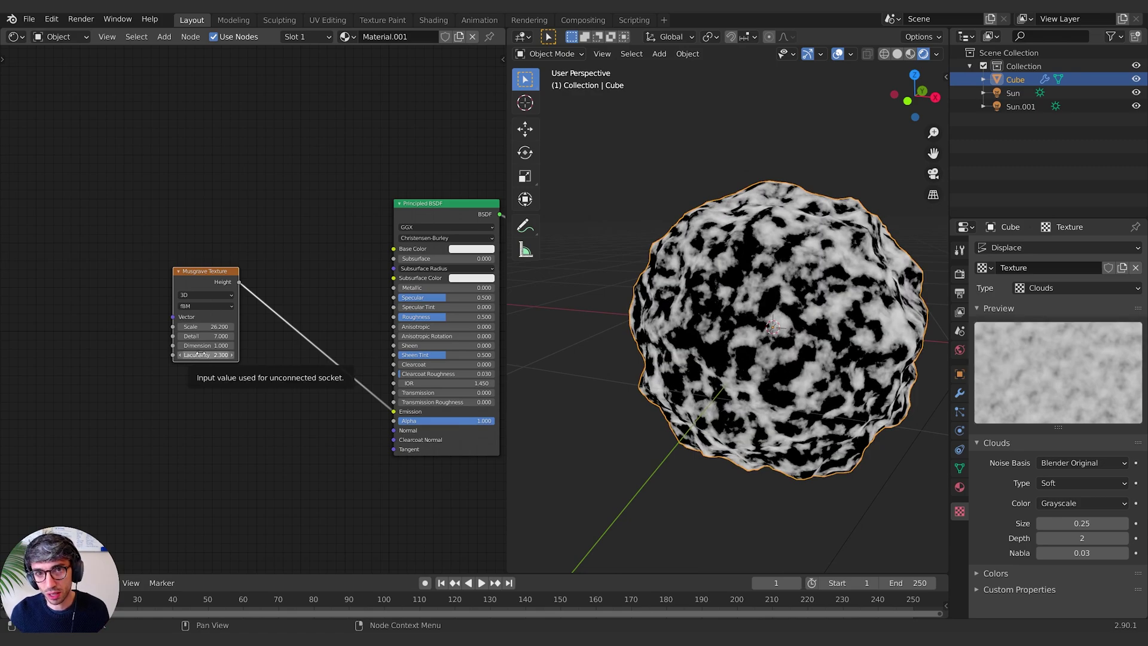
pyautogui.scroll(4, 777, 400)
pyautogui.scroll(-2, 763, 407)
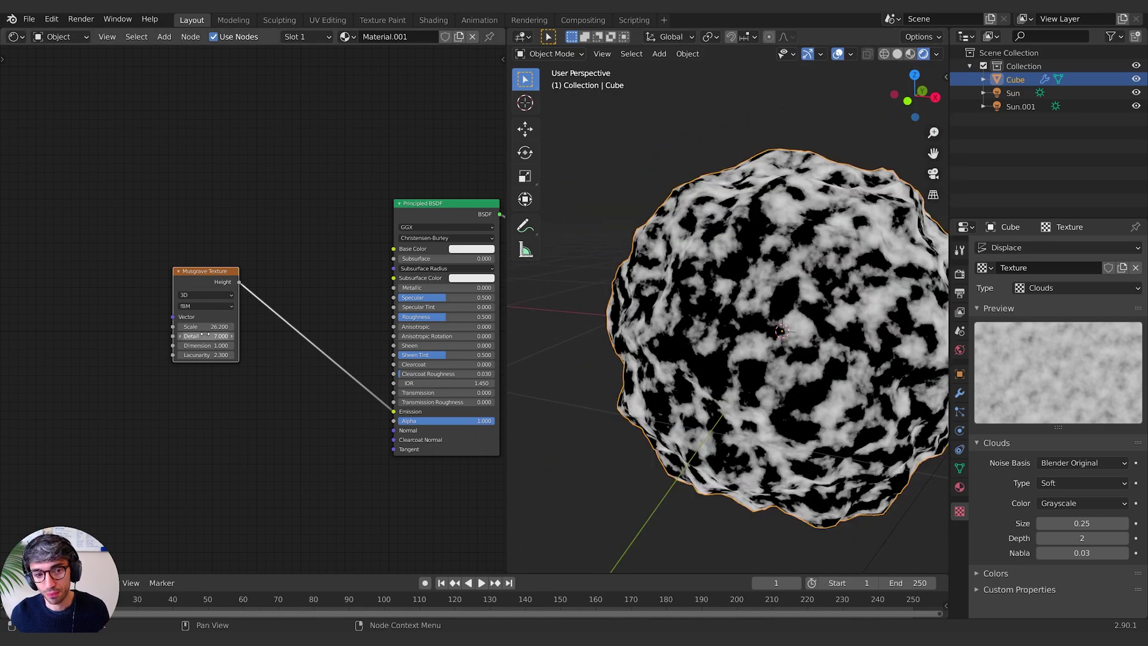
pyautogui.moveTo(205, 336); pyautogui.dragTo(233, 335)
# Insert a ColorRamp node onto the Musgrave Height-to-Emission link
pyautogui.moveTo(206, 271); pyautogui.dragTo(98, 262)
pyautogui.hotkey('shift', 'a')
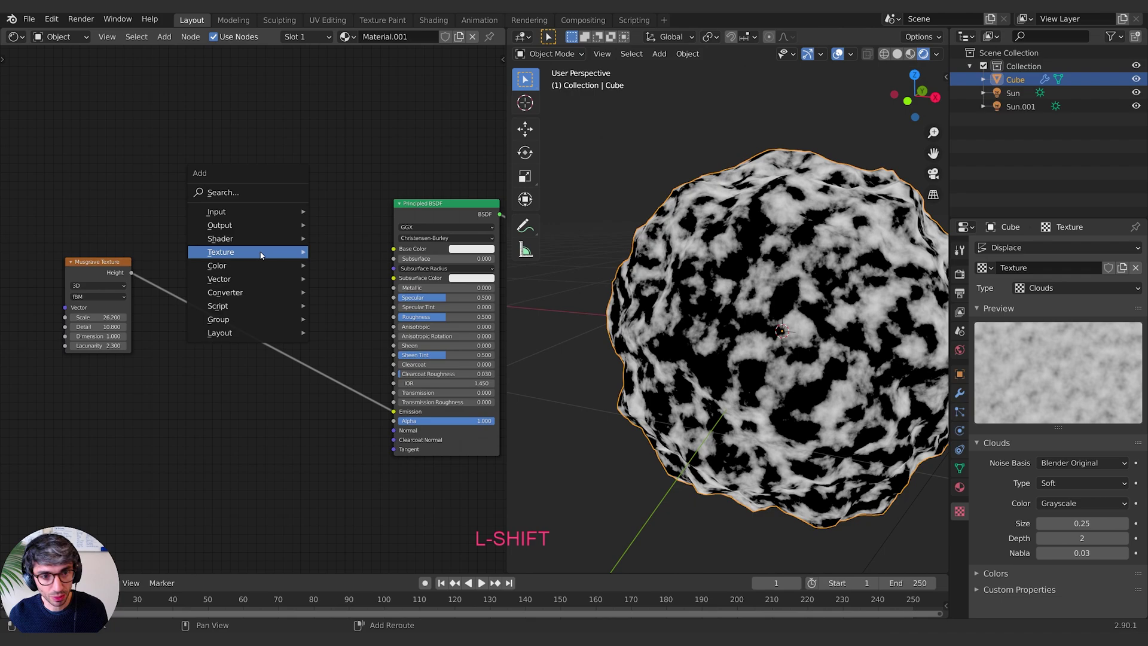
pyautogui.moveTo(261, 256)
pyautogui.click(253, 193)
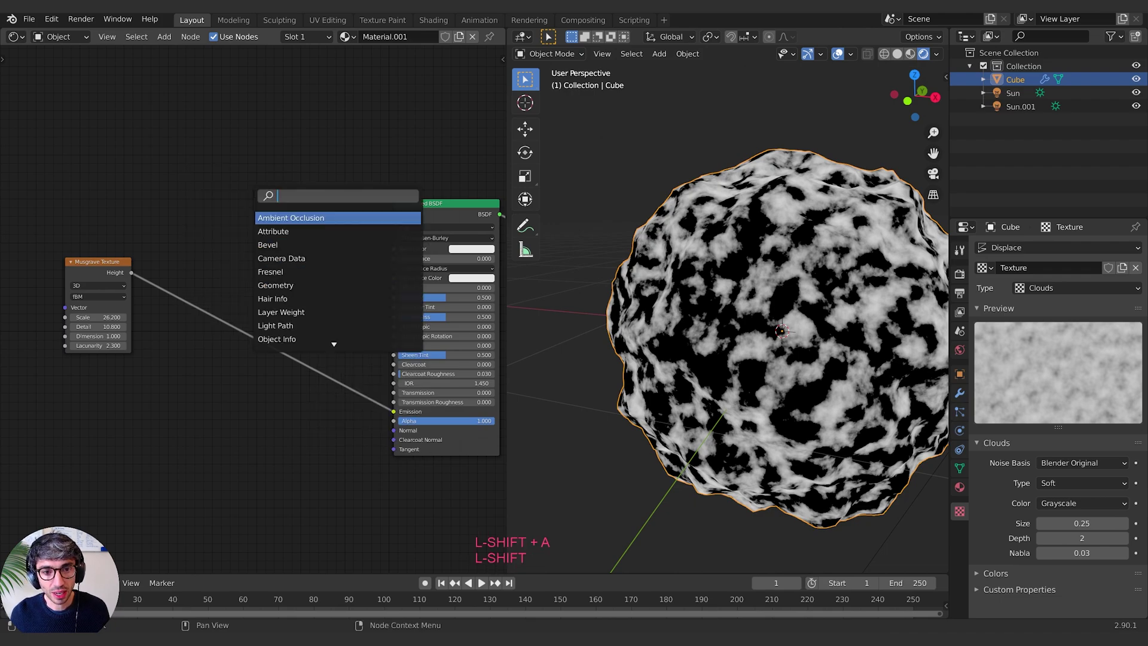
pyautogui.write('col')
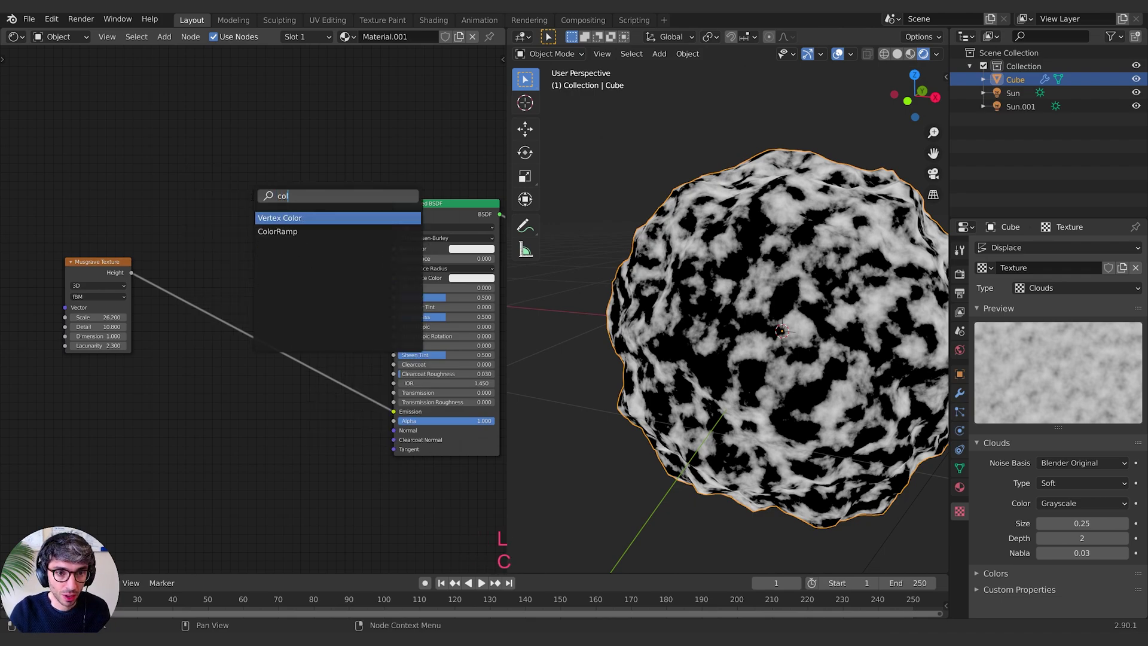
pyautogui.press('Down')
pyautogui.press('Return')
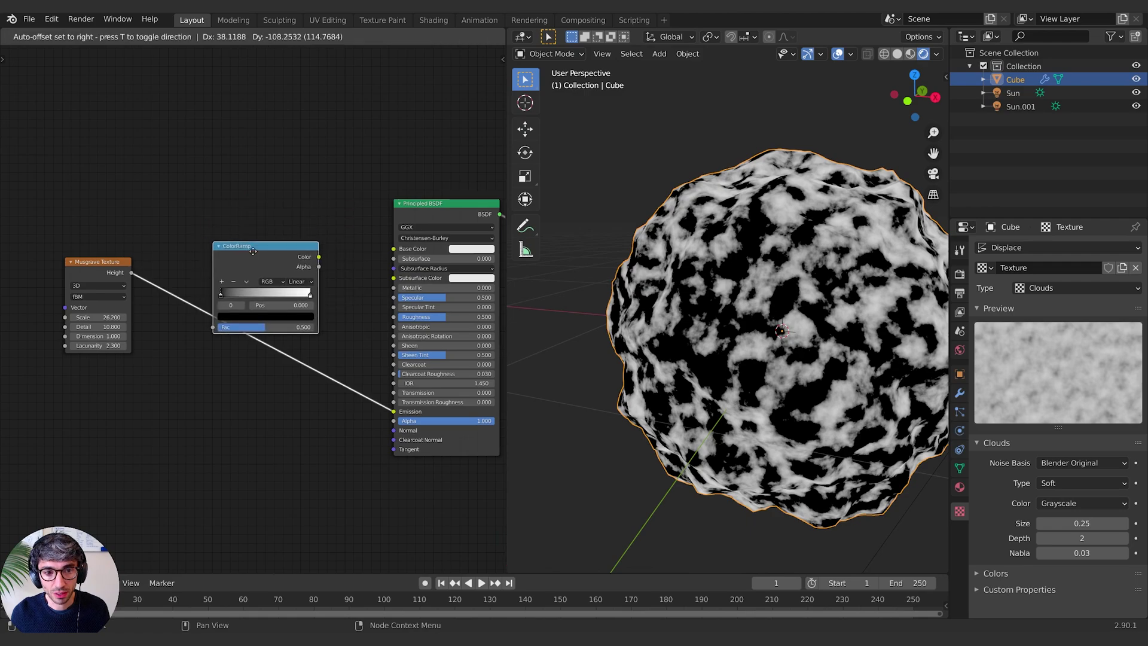
pyautogui.click(249, 297)
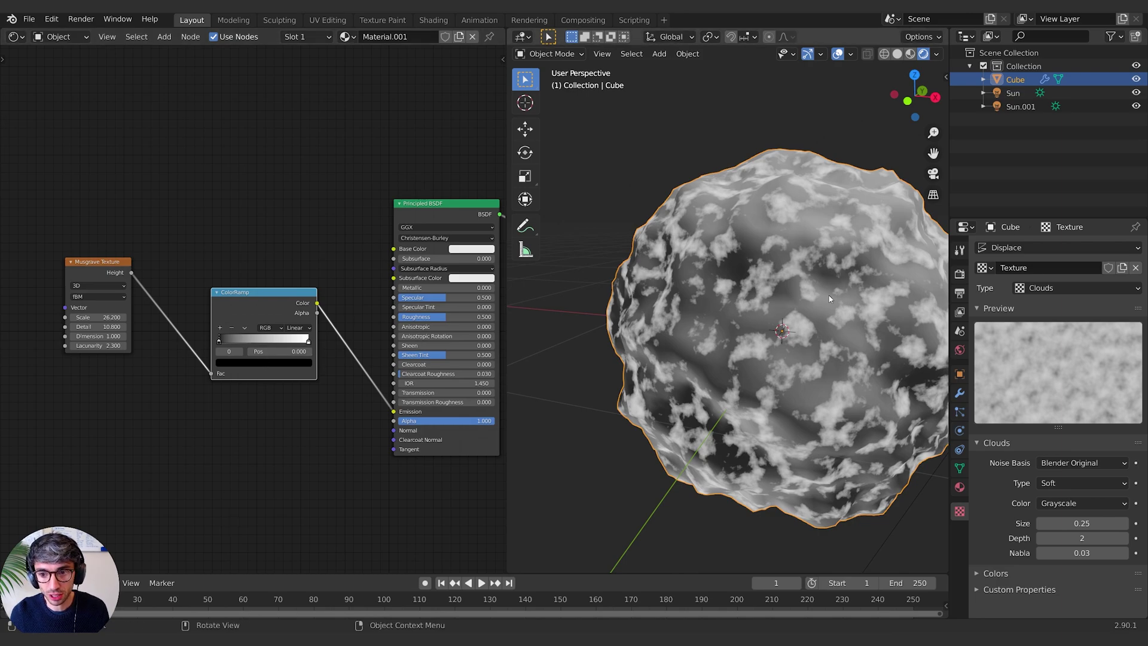
# Set the Musgrave Detail to 9.0 and Dimension to 0.0
pyautogui.moveTo(205, 344); pyautogui.dragTo(215, 327, button='middle')
pyautogui.moveTo(229, 324)
pyautogui.mouseDown()
pyautogui.moveTo(299, 325)
pyautogui.moveTo(229, 324)
pyautogui.mouseUp()
pyautogui.moveTo(319, 323)
pyautogui.mouseDown()
pyautogui.moveTo(287, 325)
pyautogui.moveTo(319, 325)
pyautogui.mouseUp()
pyautogui.moveTo(121, 409); pyautogui.dragTo(236, 401, button='middle')
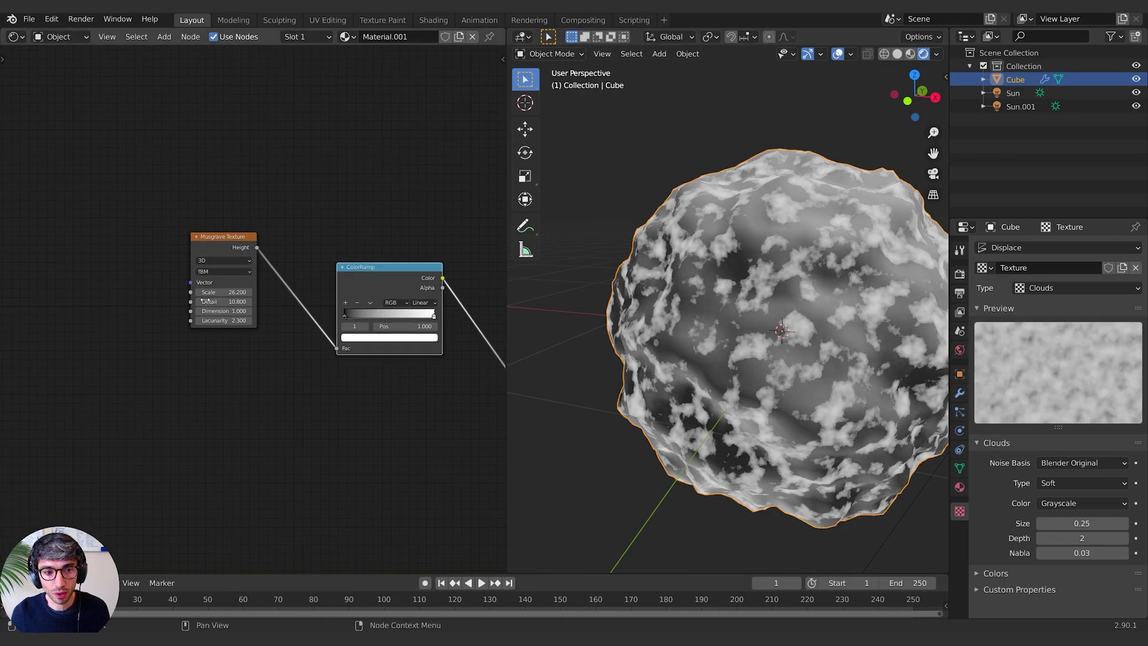
pyautogui.moveTo(223, 302); pyautogui.dragTo(188, 310)
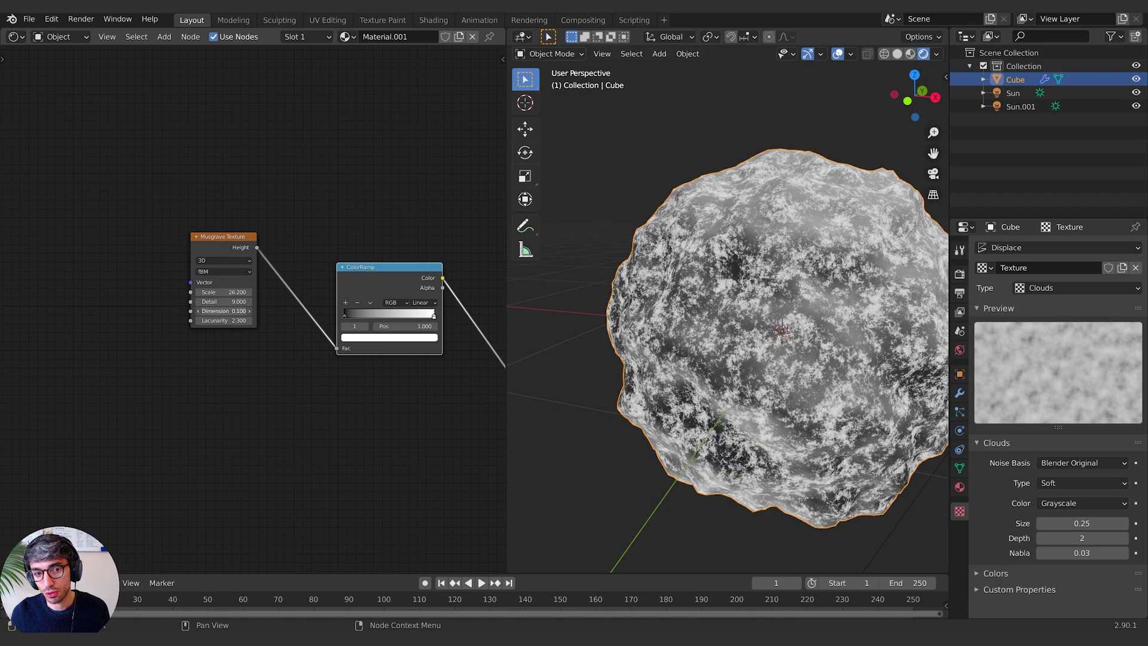
# Move the ColorRamp closer to the Musgrave node and bring the shader's inputs into view
pyautogui.moveTo(263, 366); pyautogui.dragTo(289, 256, button='middle')
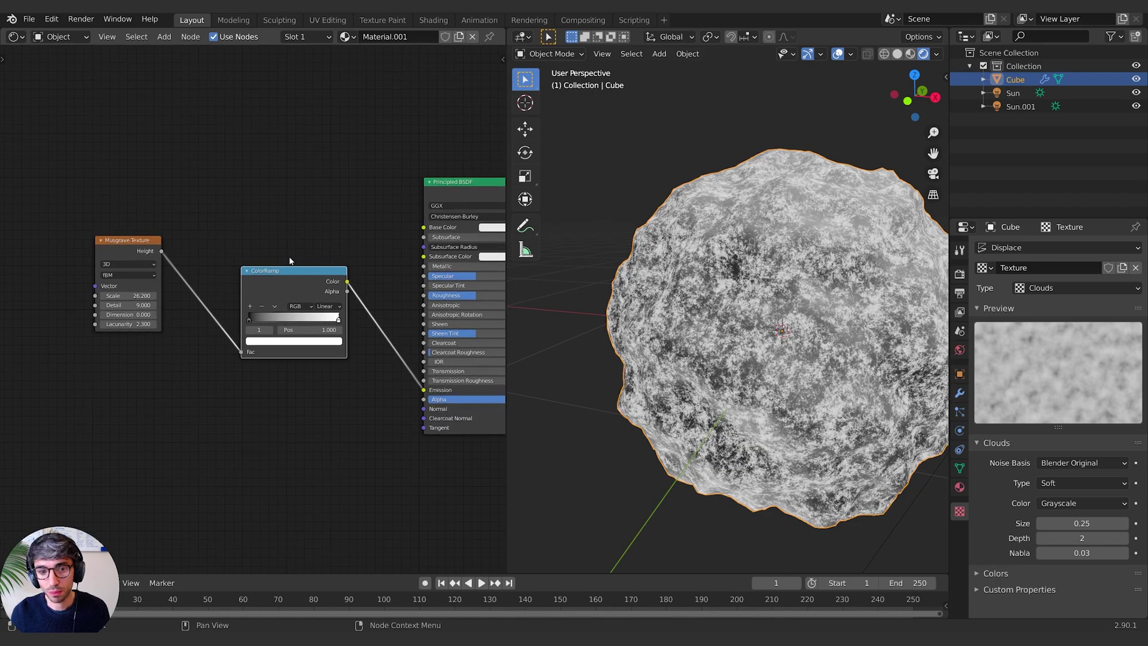
pyautogui.moveTo(289, 256); pyautogui.dragTo(256, 272)
pyautogui.moveTo(256, 271); pyautogui.dragTo(252, 246, button='middle')
pyautogui.moveTo(264, 193); pyautogui.dragTo(242, 212, button='middle')
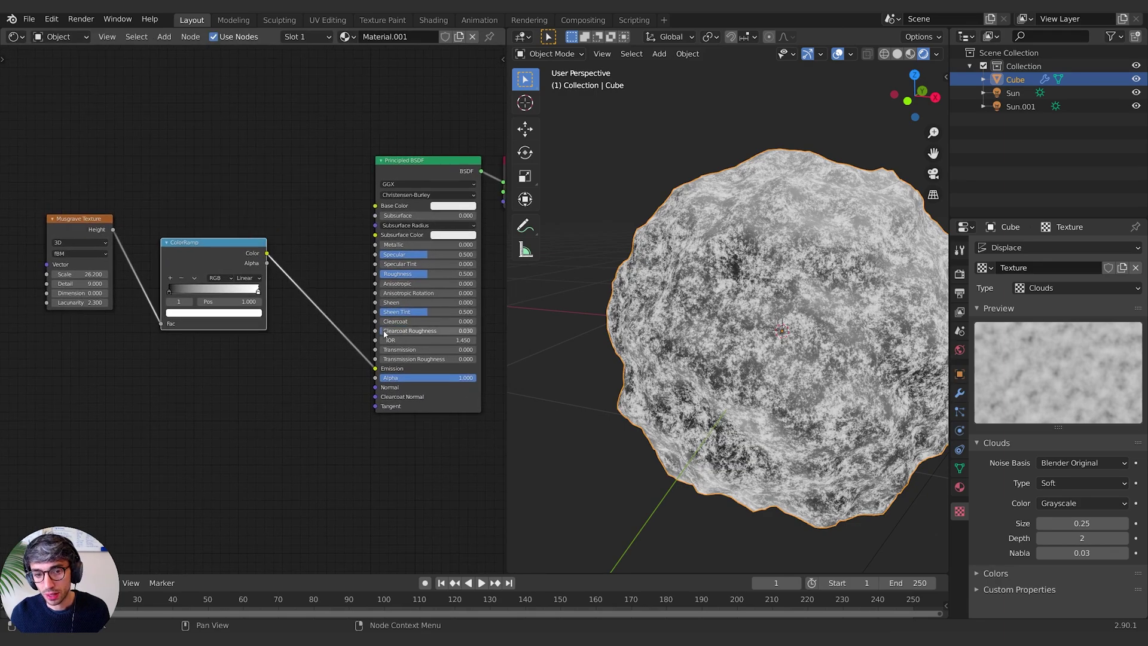
# Wire the ColorRamp Color into Base Color and tint the white stop a deeper brown
pyautogui.moveTo(374, 371); pyautogui.dragTo(375, 206)
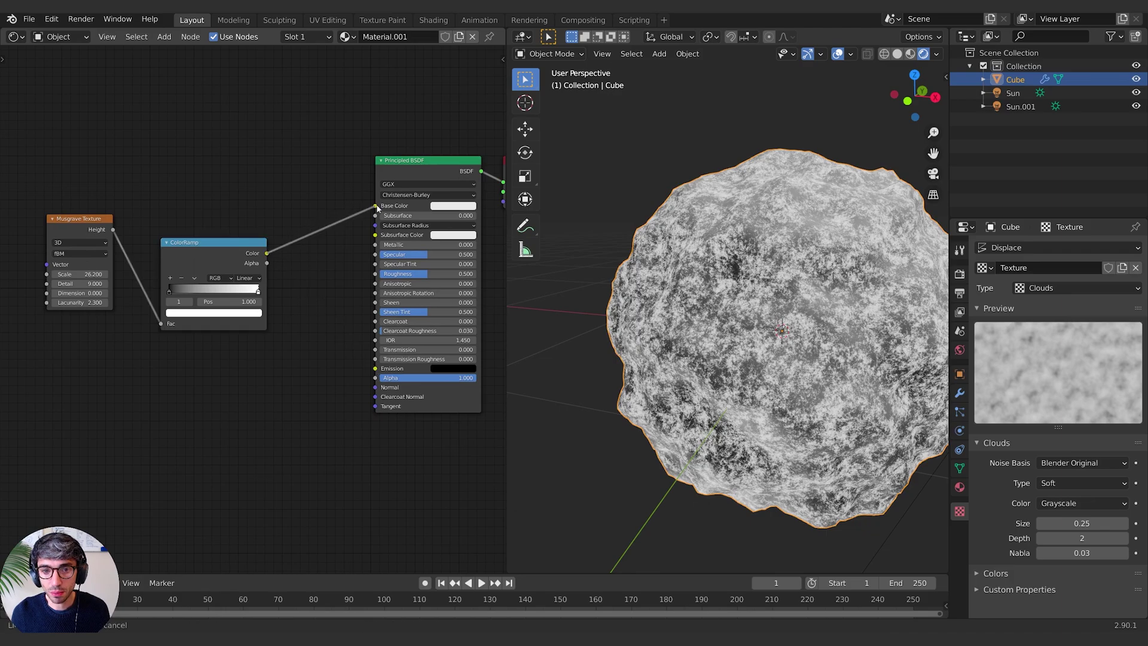
pyautogui.moveTo(204, 402); pyautogui.dragTo(257, 397, button='middle')
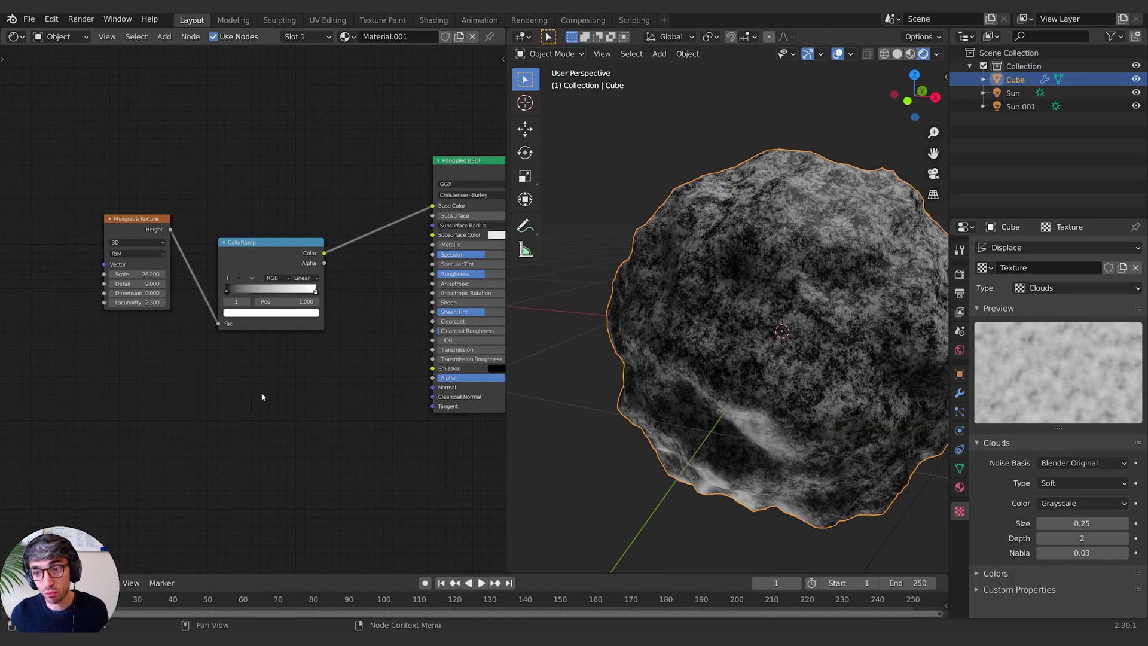
pyautogui.click(305, 315)
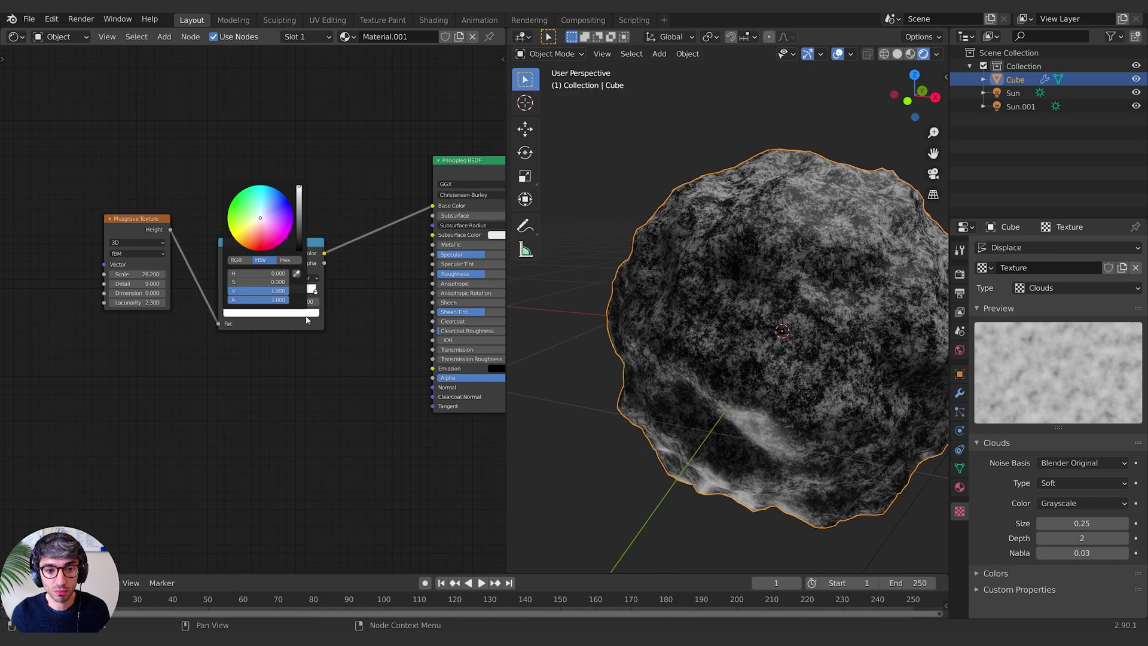
pyautogui.click(253, 230)
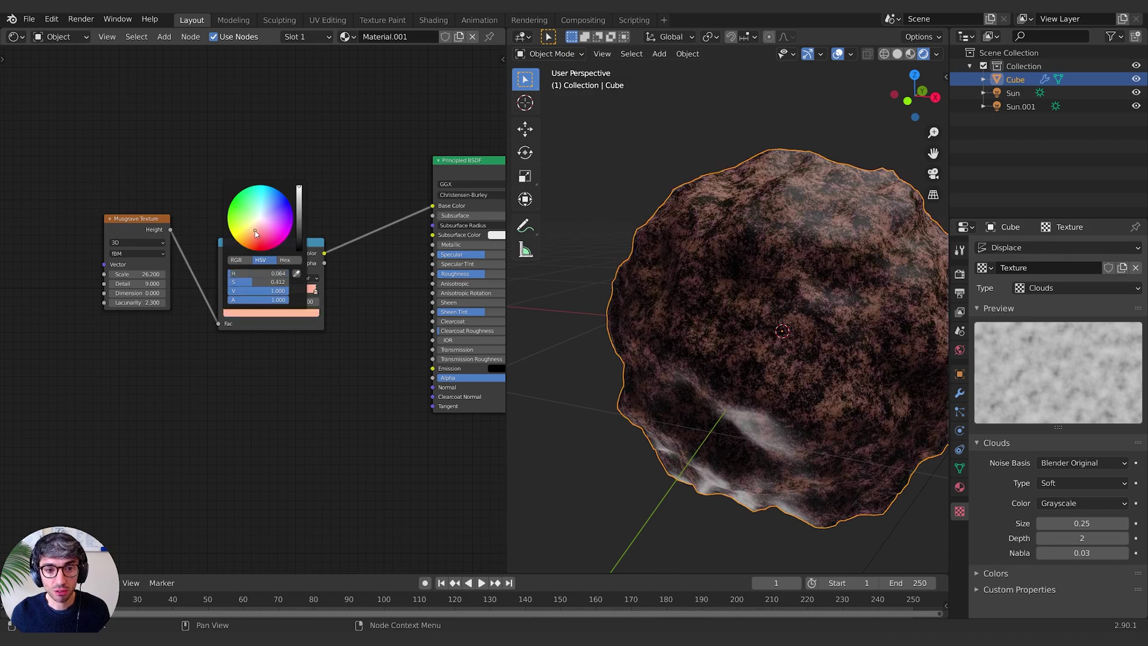
pyautogui.moveTo(301, 218); pyautogui.dragTo(300, 224)
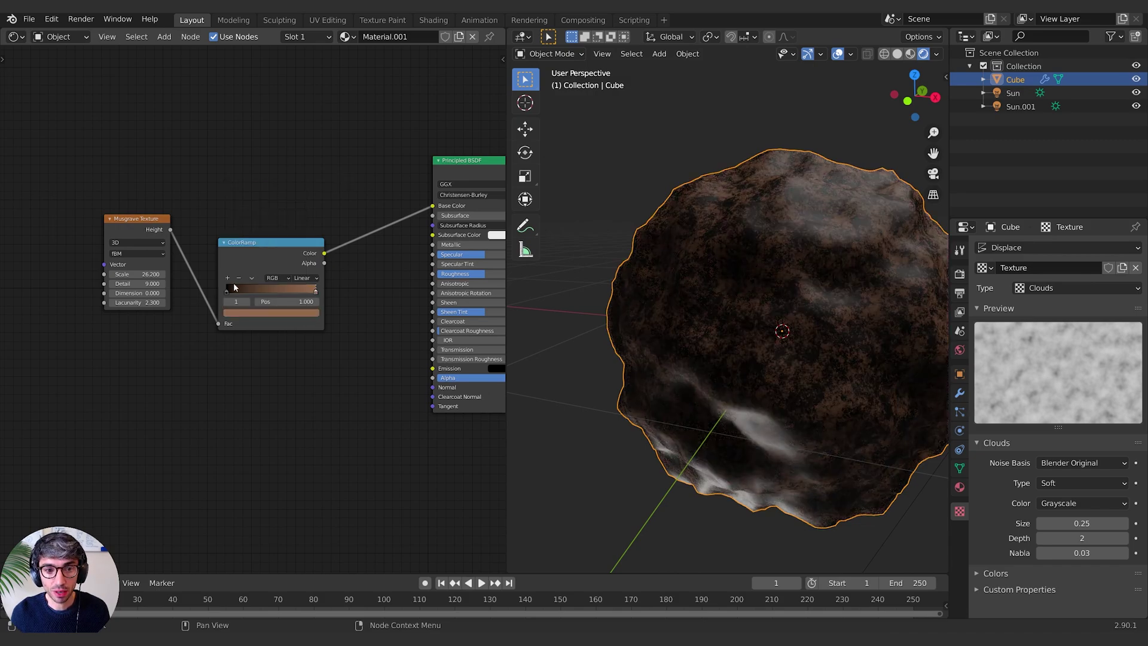
# Make the black ramp stop a desaturated dark brown with brightness 0.329
pyautogui.click(257, 291)
pyautogui.click(251, 312)
pyautogui.moveTo(299, 224); pyautogui.dragTo(299, 229)
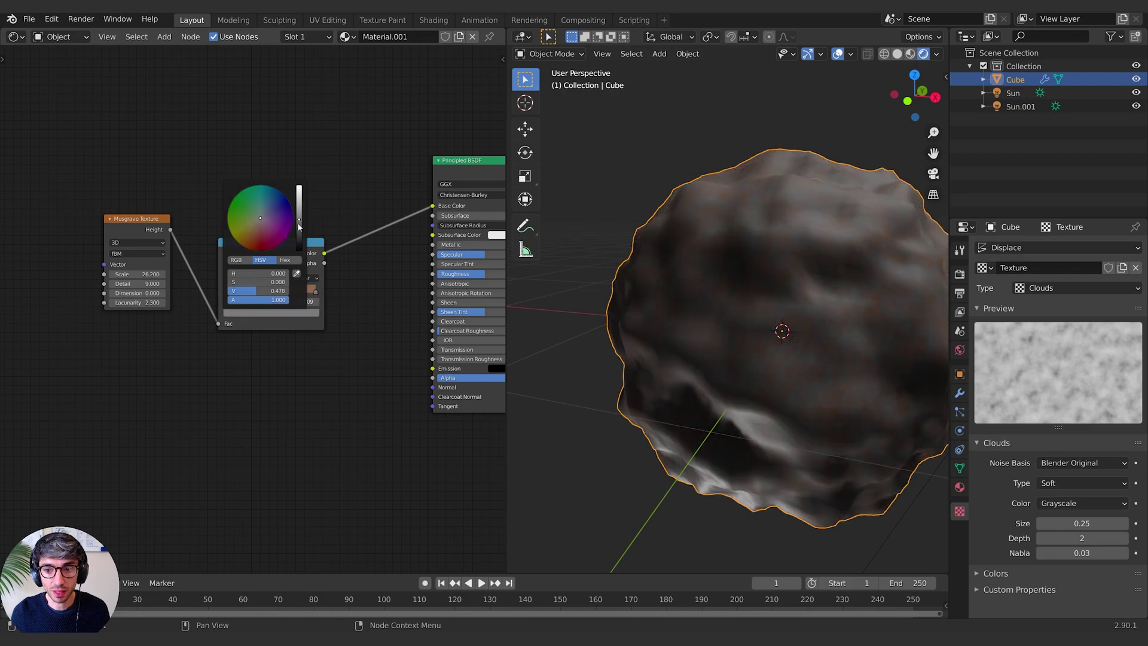
pyautogui.click(254, 232)
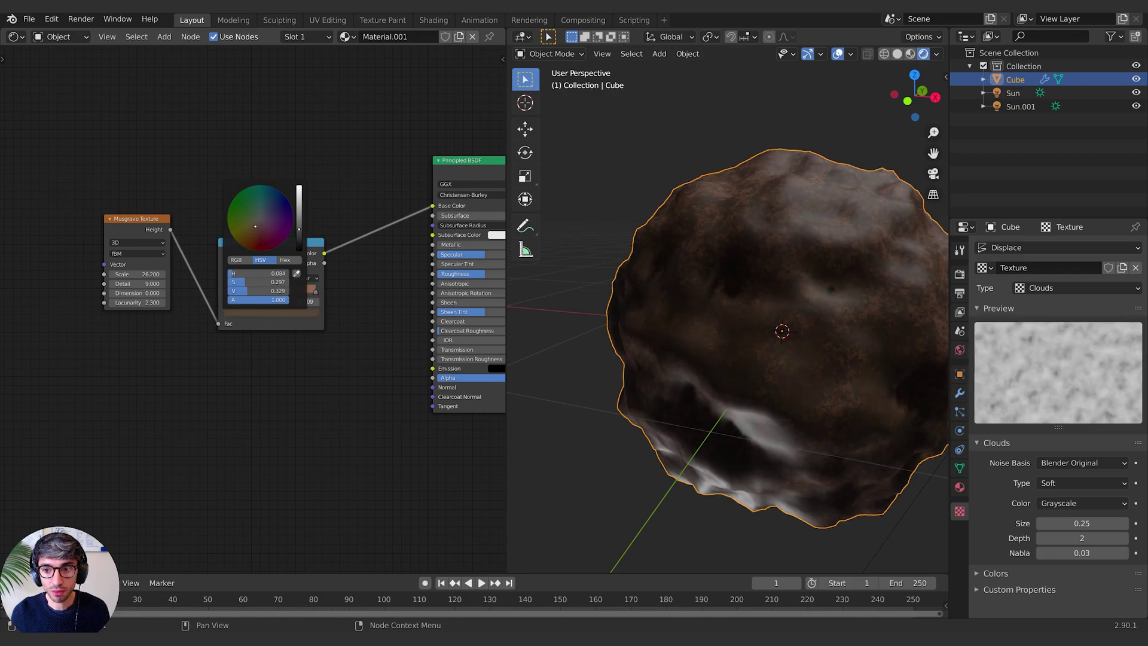
pyautogui.click(261, 226)
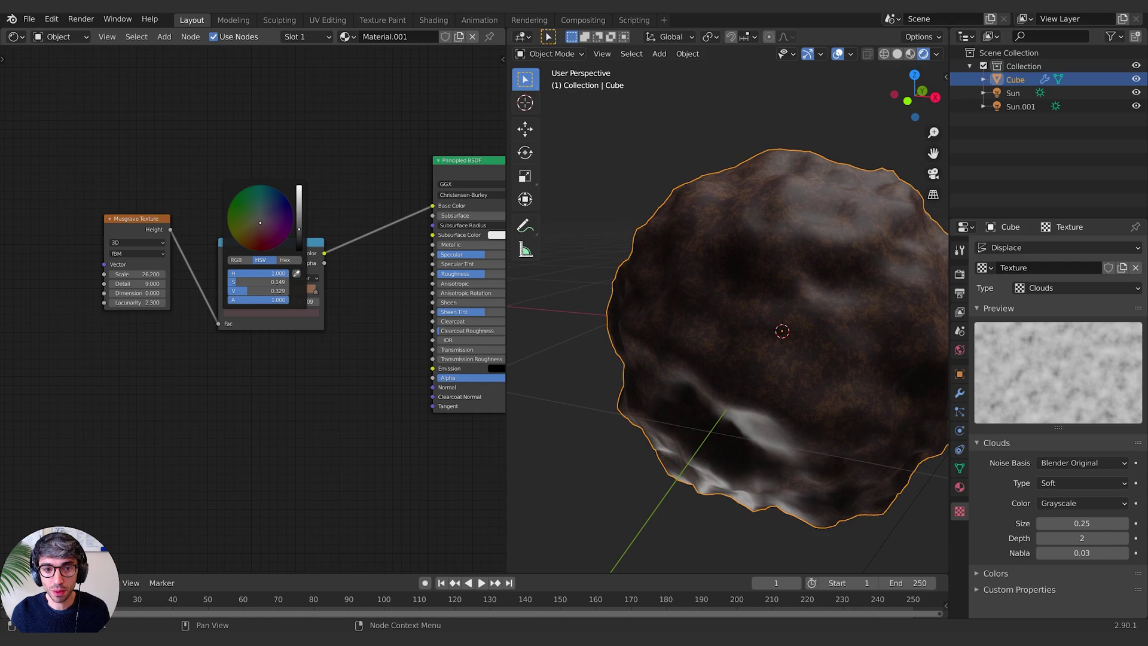
pyautogui.scroll(4, 277, 223)
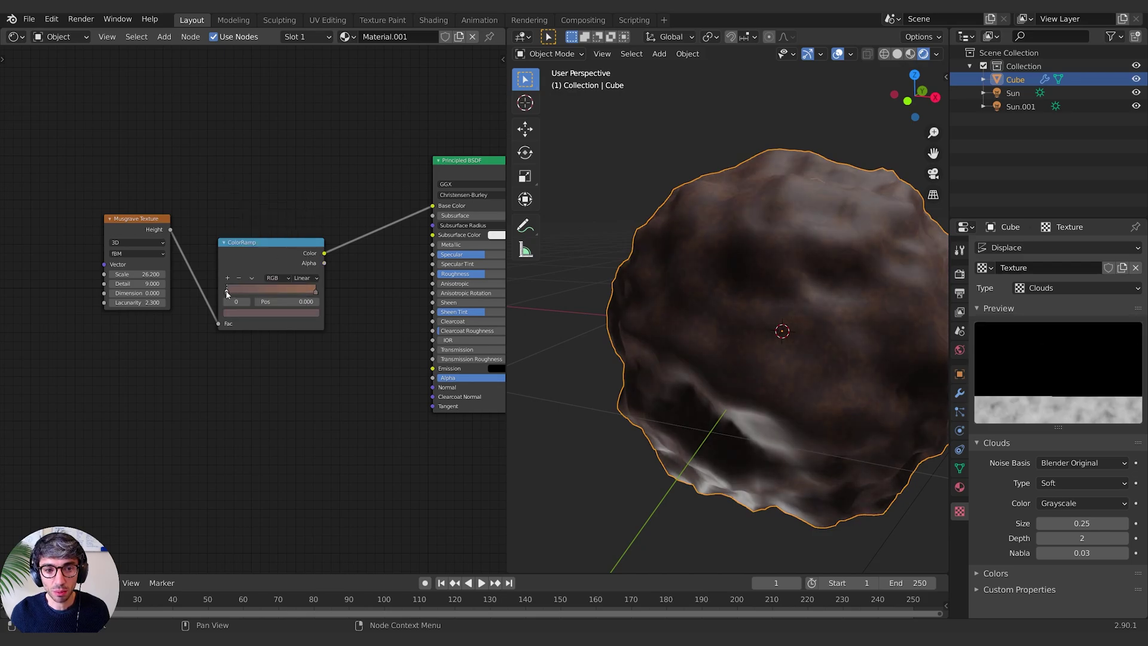
pyautogui.click(270, 312)
pyautogui.moveTo(258, 219); pyautogui.dragTo(259, 221)
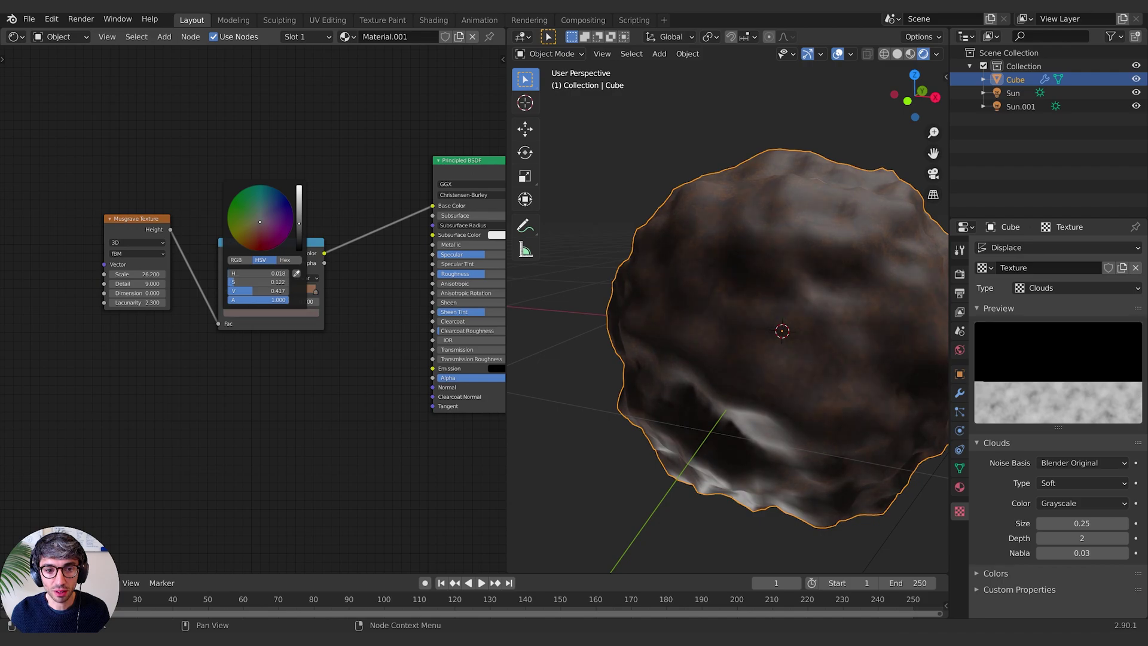
# Desaturate the light ramp stop to a pale greyish brown
pyautogui.click(296, 273)
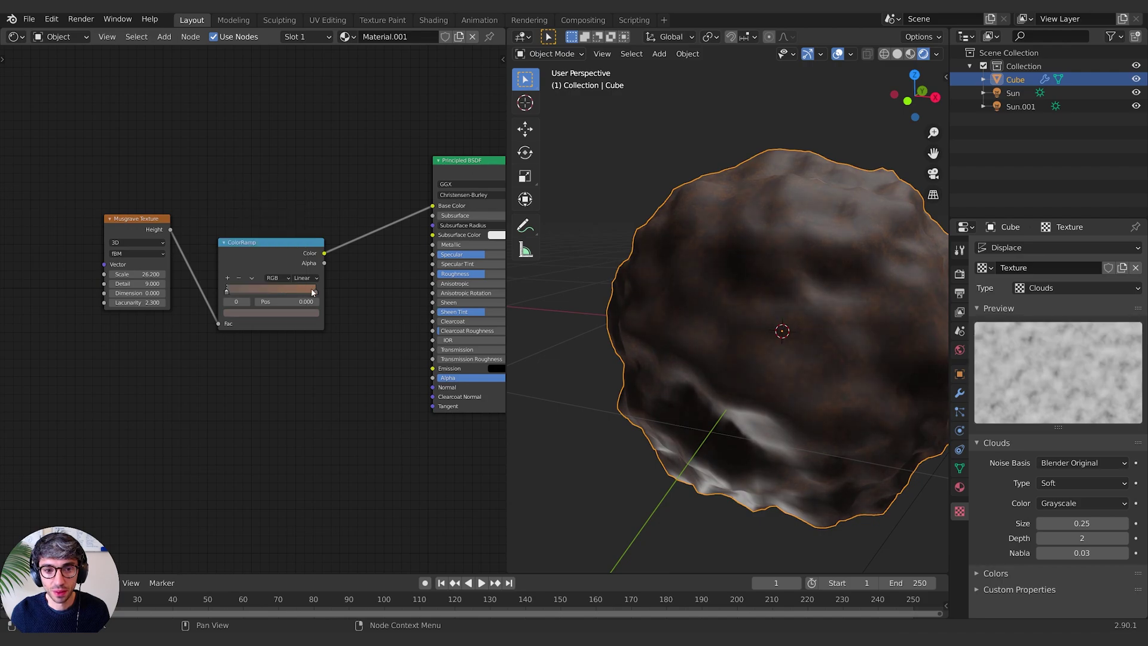
pyautogui.click(310, 288)
pyautogui.click(260, 223)
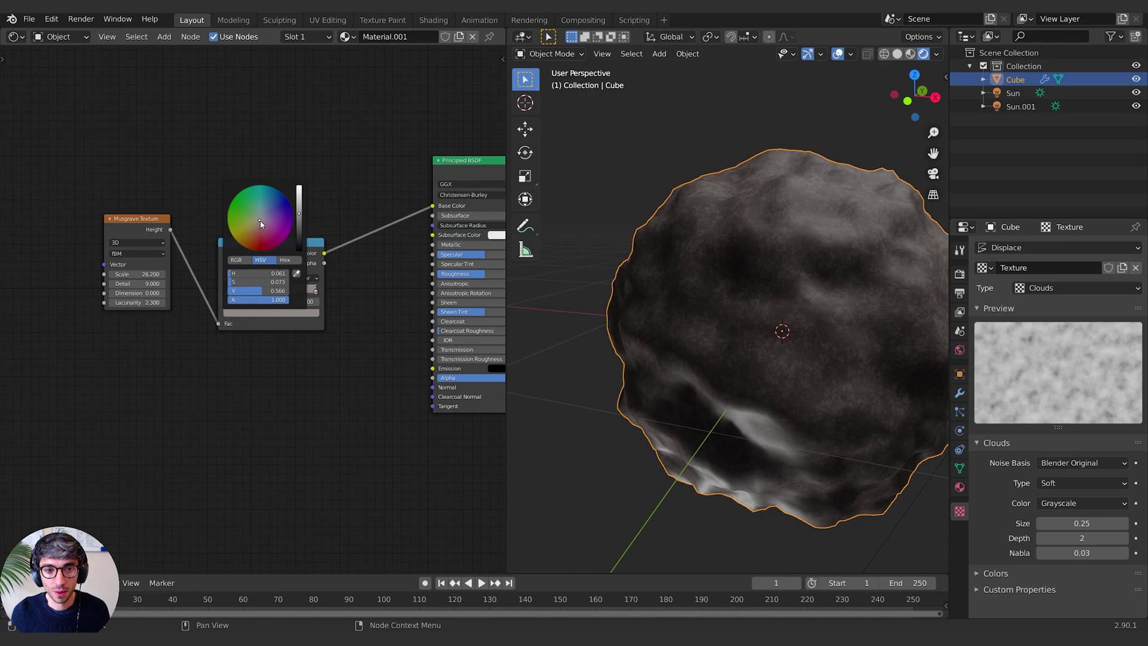
pyautogui.moveTo(315, 220); pyautogui.dragTo(342, 200, button='middle')
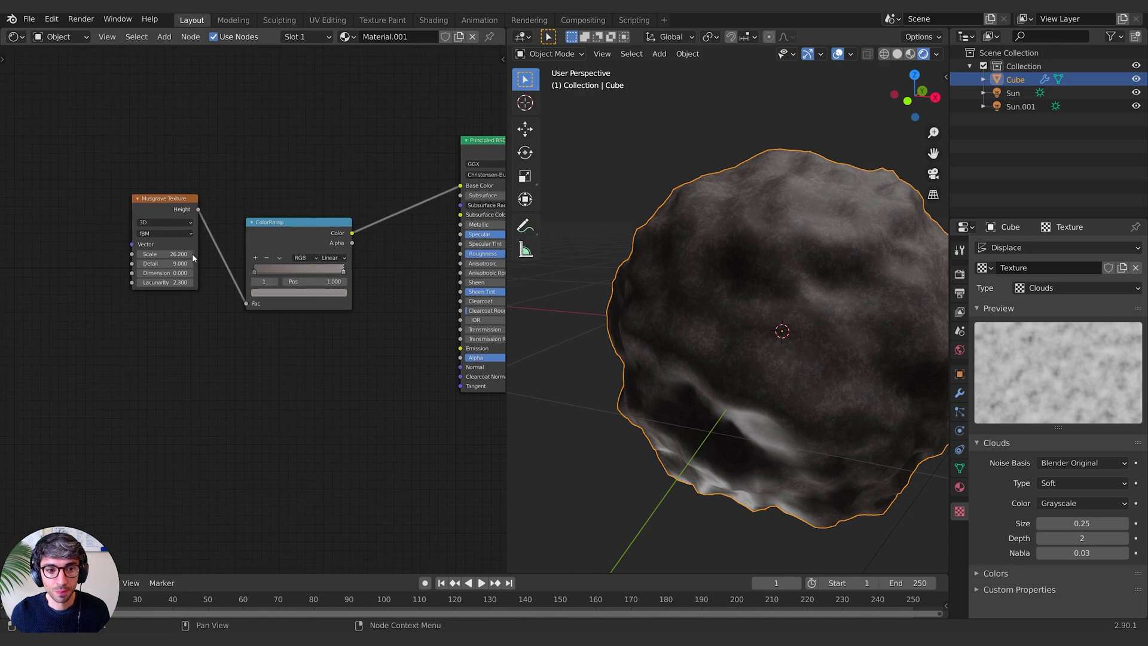
# Set the Musgrave Texture to Scale 29.1, Detail 8.2, Dimension 0.7 and Lacunarity 1.5
pyautogui.moveTo(163, 254)
pyautogui.mouseDown()
pyautogui.moveTo(120, 253)
pyautogui.moveTo(156, 254)
pyautogui.mouseUp()
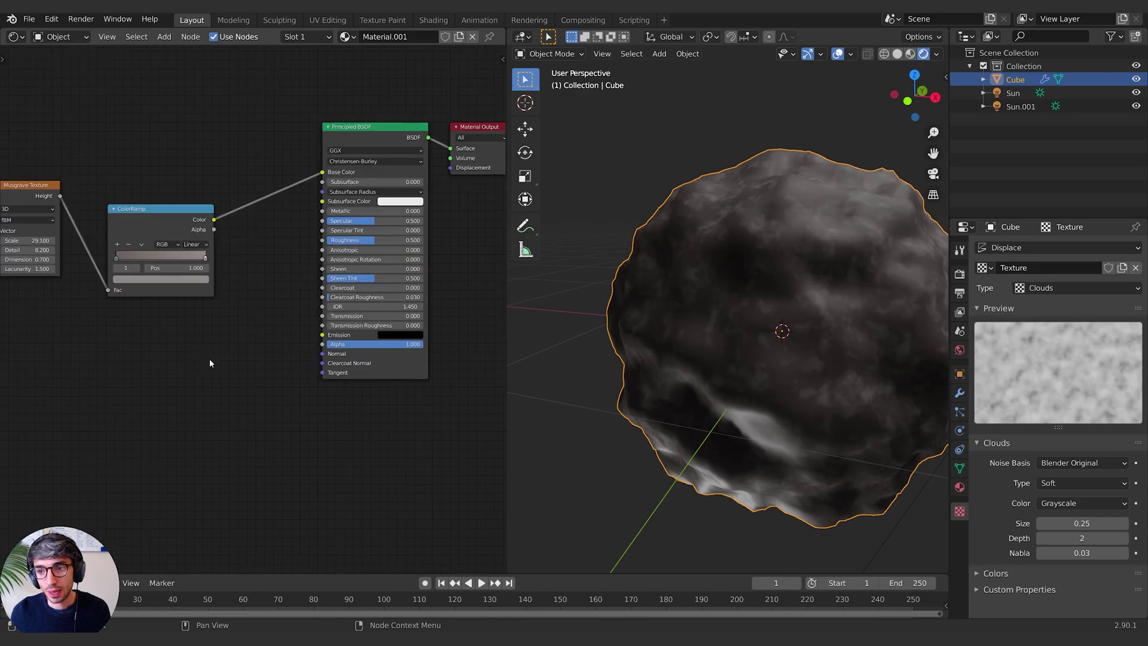
pyautogui.moveTo(827, 317); pyautogui.dragTo(869, 319, button='middle')
pyautogui.scroll(-4, 867, 314)
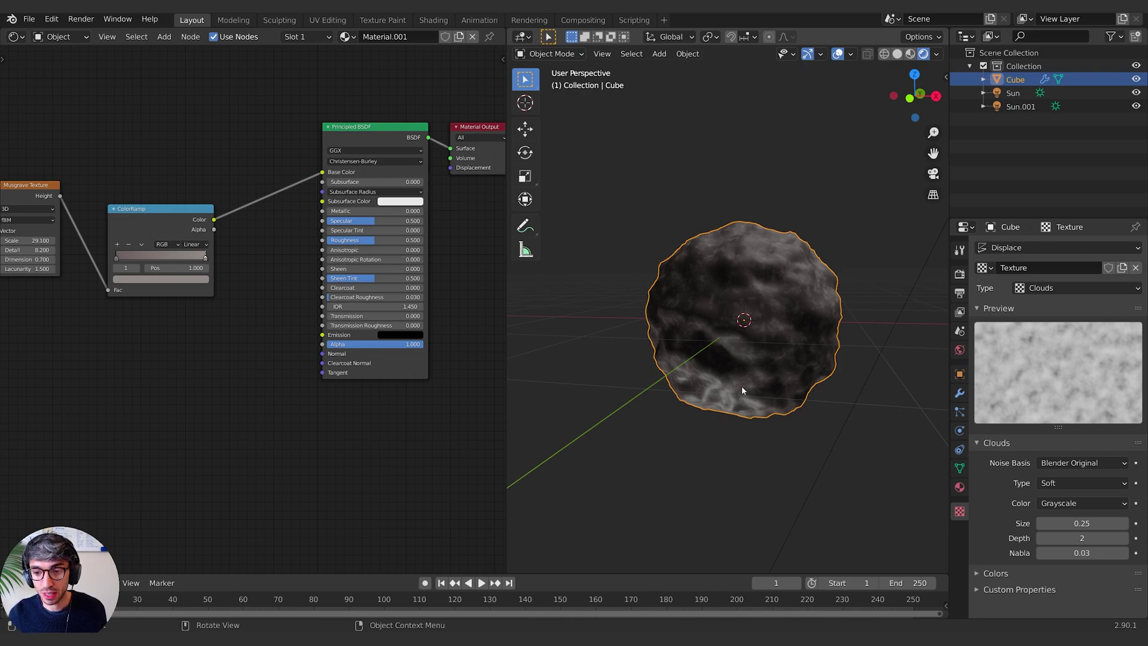
pyautogui.moveTo(451, 367); pyautogui.dragTo(466, 363, button='middle')
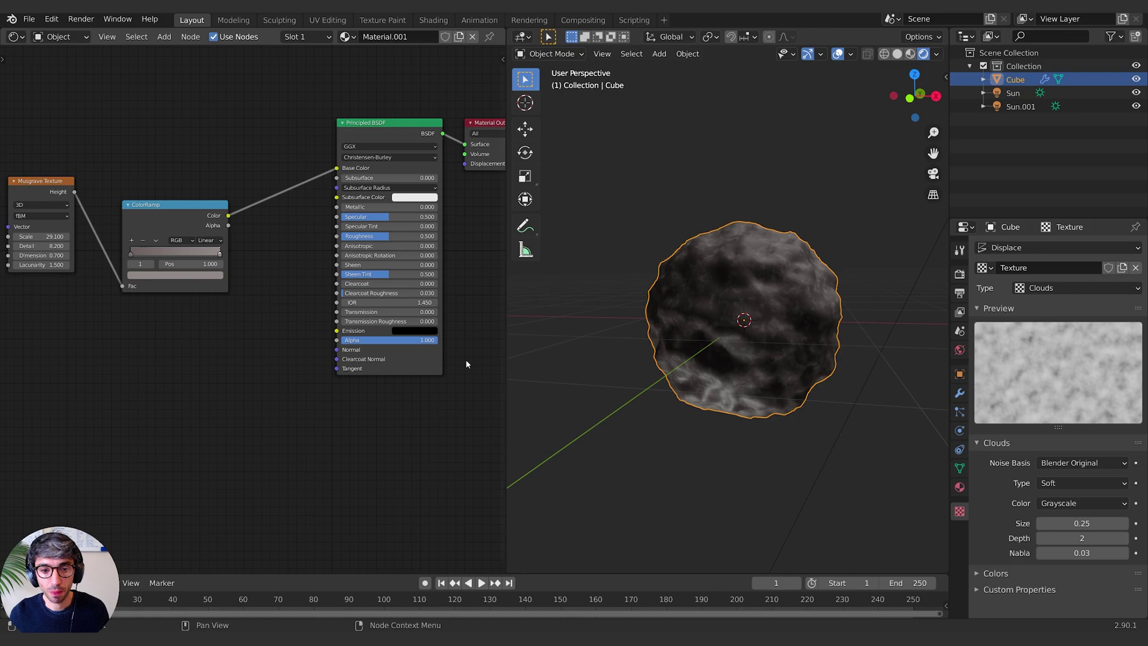
pyautogui.moveTo(216, 378); pyautogui.dragTo(249, 353, button='middle')
# Add a Bump node to the shader graph via the node search
pyautogui.hotkey('shift', 'a')
pyautogui.click(251, 355)
pyautogui.write('bump')
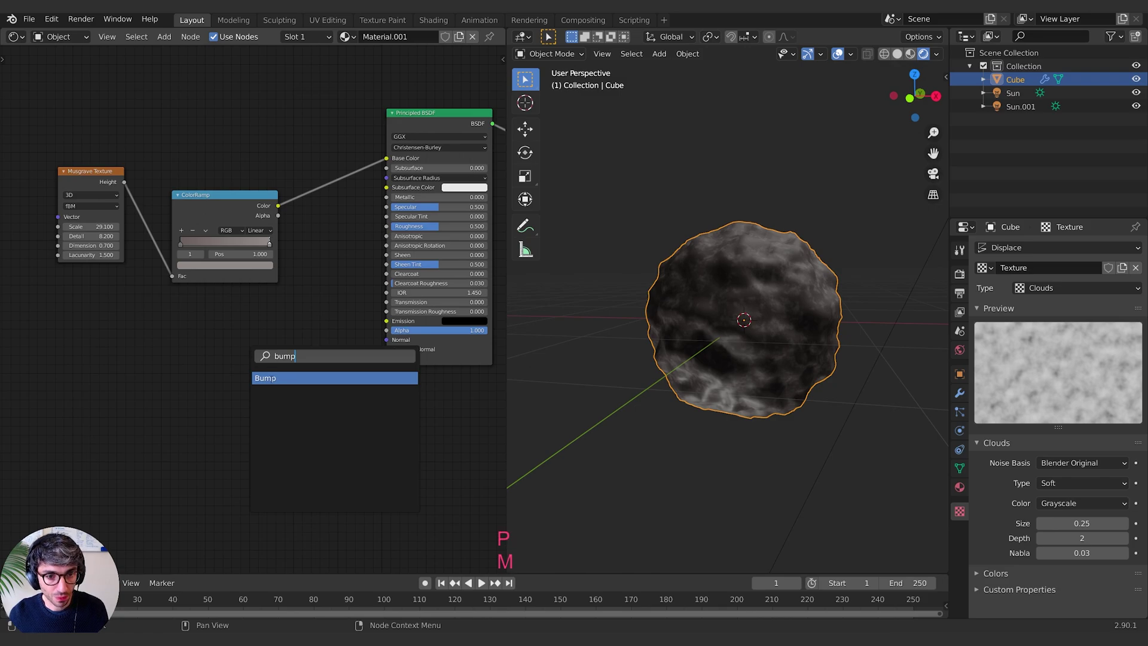
pyautogui.press('Return')
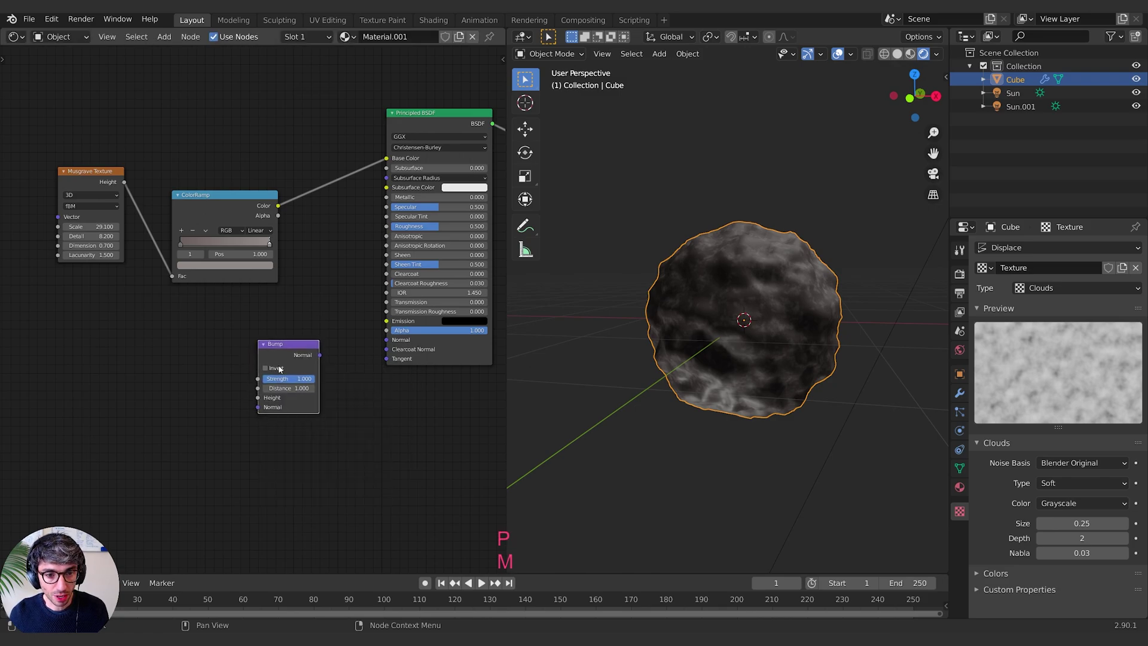
# Rearrange the Musgrave, ColorRamp and Bump nodes to make room in the graph
pyautogui.moveTo(98, 188); pyautogui.dragTo(44, 205)
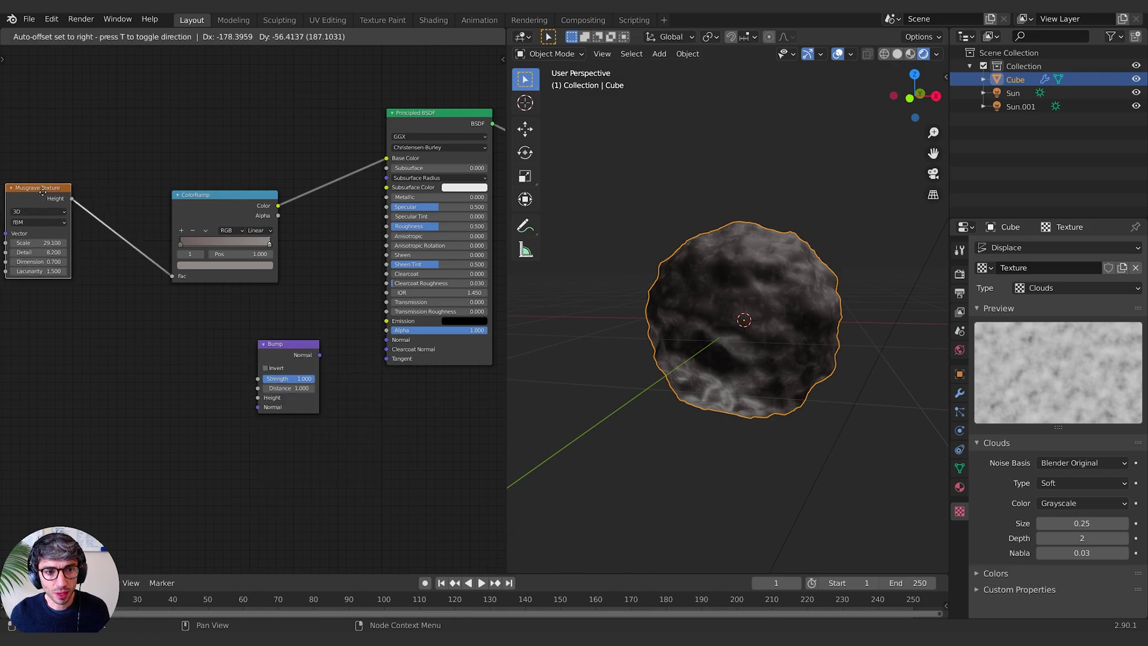
pyautogui.moveTo(252, 214); pyautogui.dragTo(209, 211)
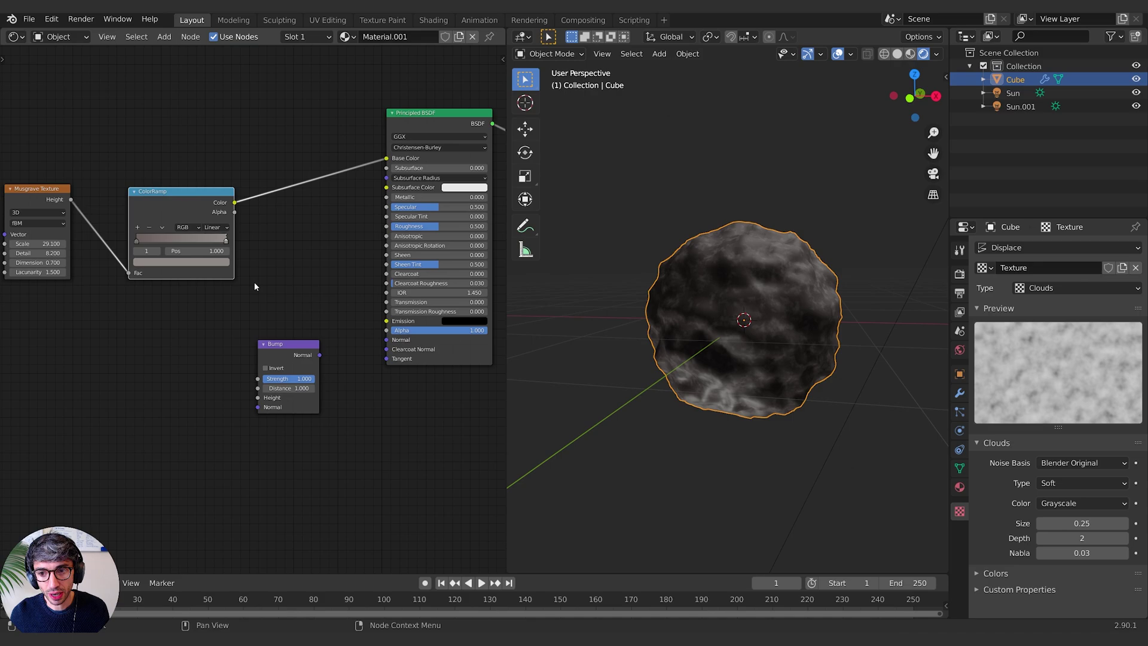
pyautogui.moveTo(254, 286); pyautogui.dragTo(266, 279, button='middle')
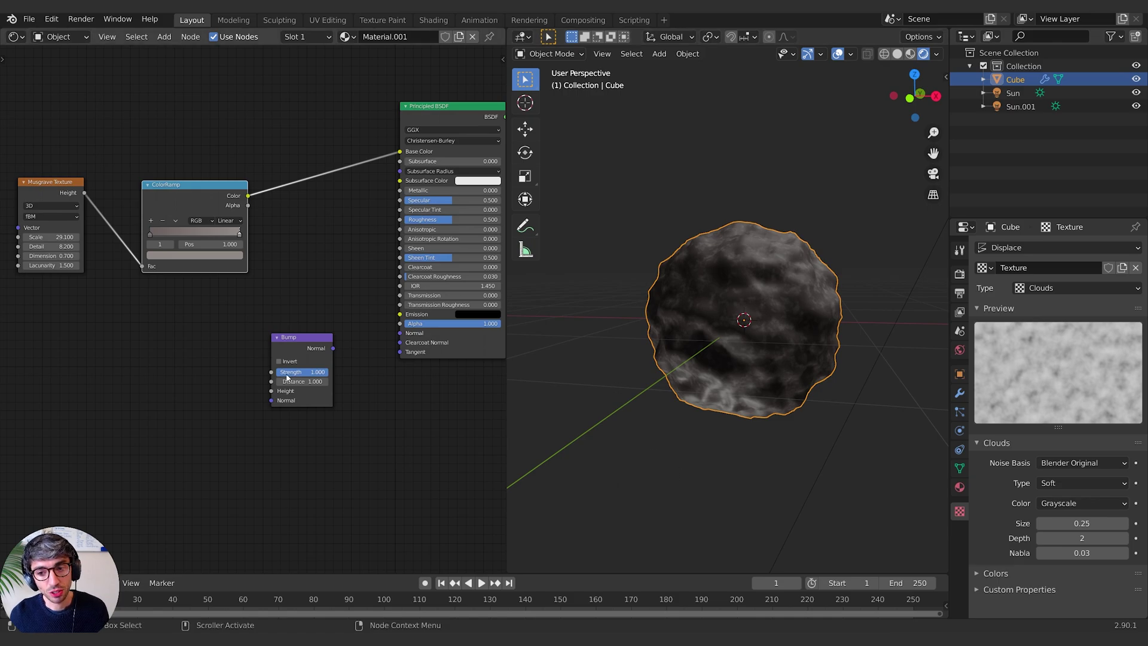
pyautogui.moveTo(321, 355); pyautogui.dragTo(327, 373)
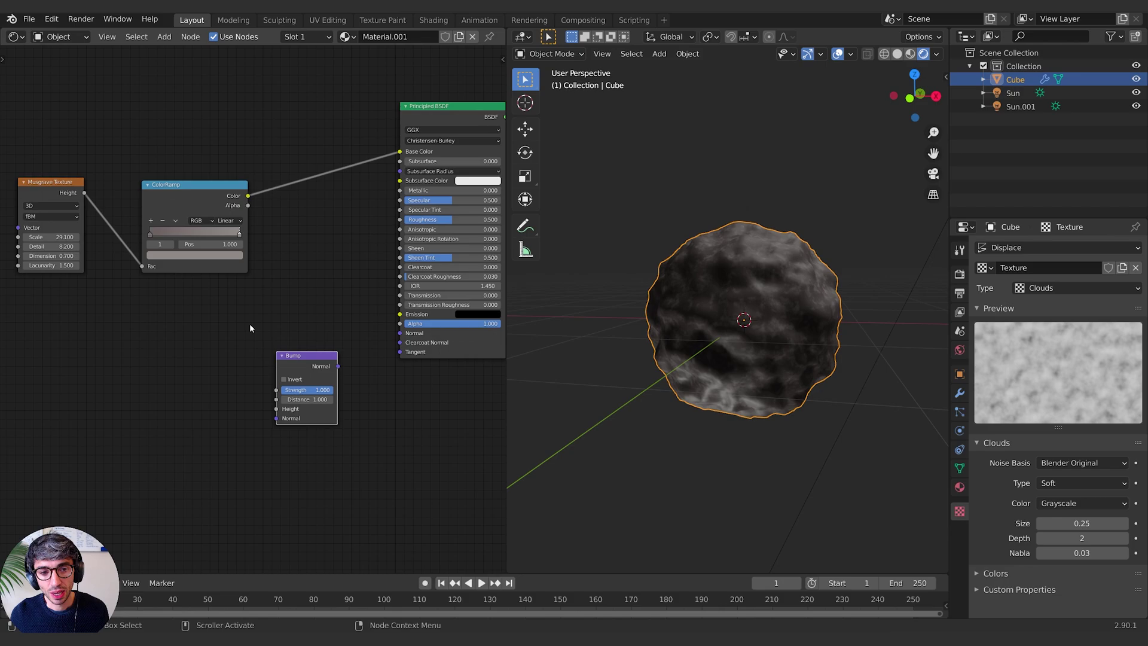
pyautogui.moveTo(234, 315); pyautogui.dragTo(202, 321, button='middle')
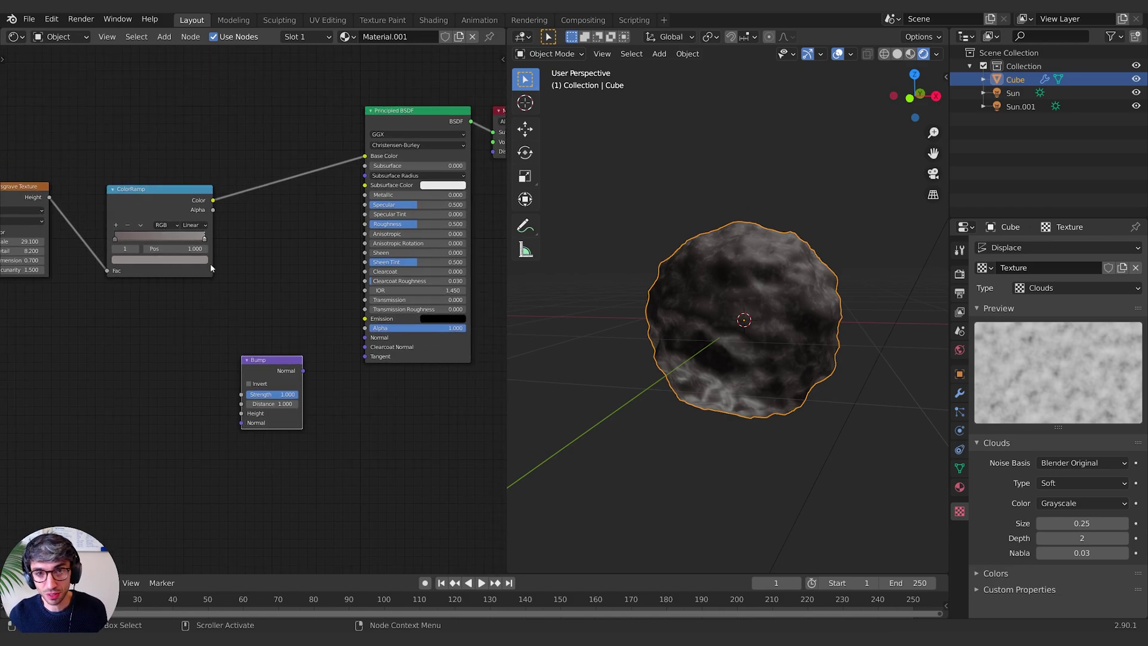
pyautogui.moveTo(227, 282); pyautogui.dragTo(242, 279, button='middle')
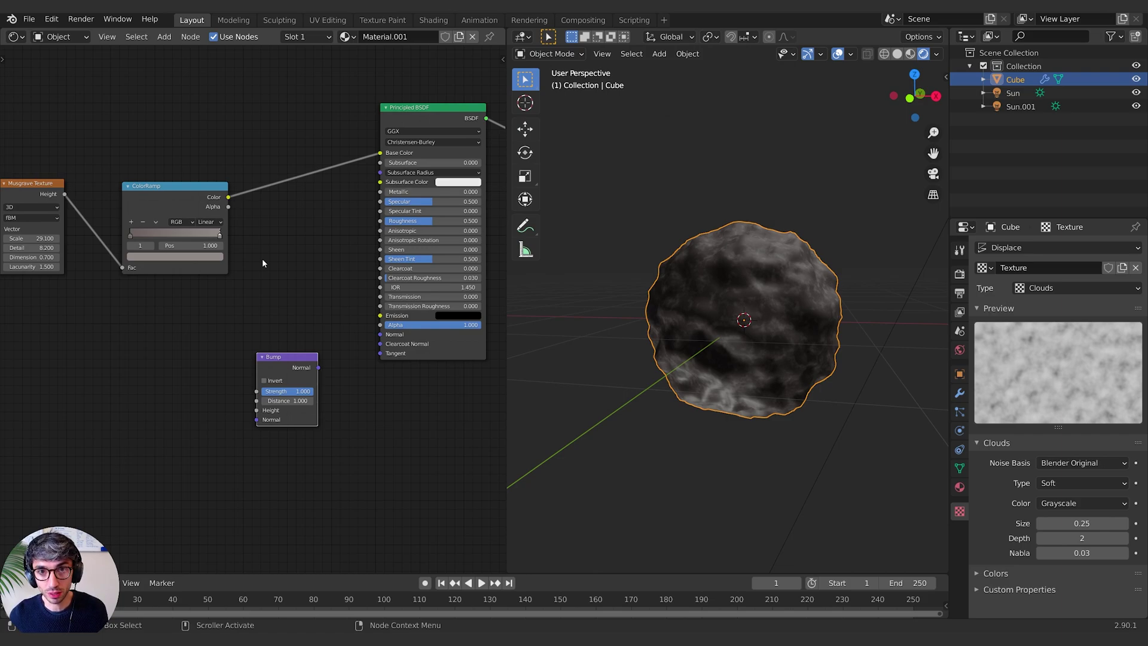
pyautogui.moveTo(278, 278); pyautogui.dragTo(300, 236, button='middle')
pyautogui.moveTo(189, 154); pyautogui.dragTo(199, 134)
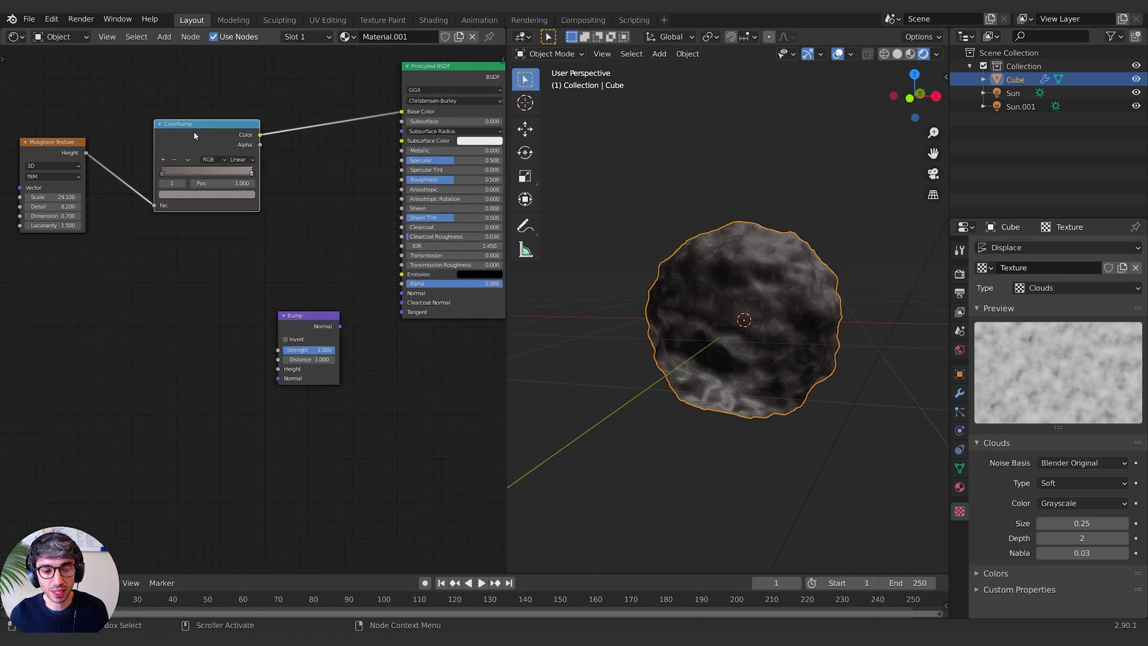
# Add a second ColorRamp node below the first one
pyautogui.hotkey('shift', 'a')
pyautogui.write('co')
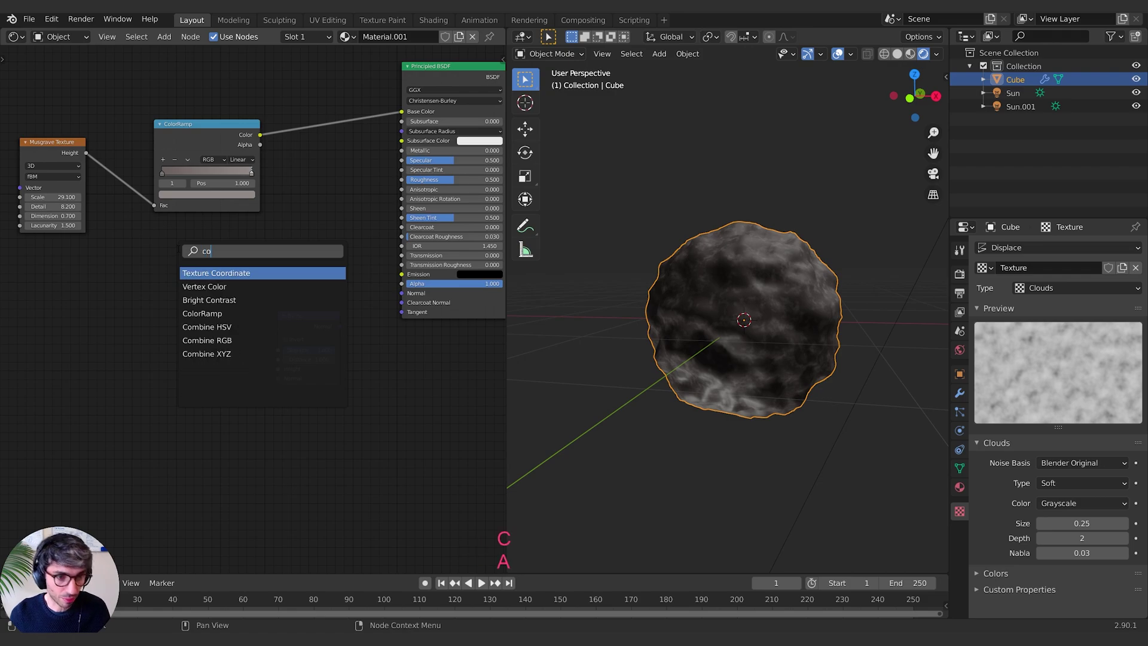
pyautogui.click(202, 313)
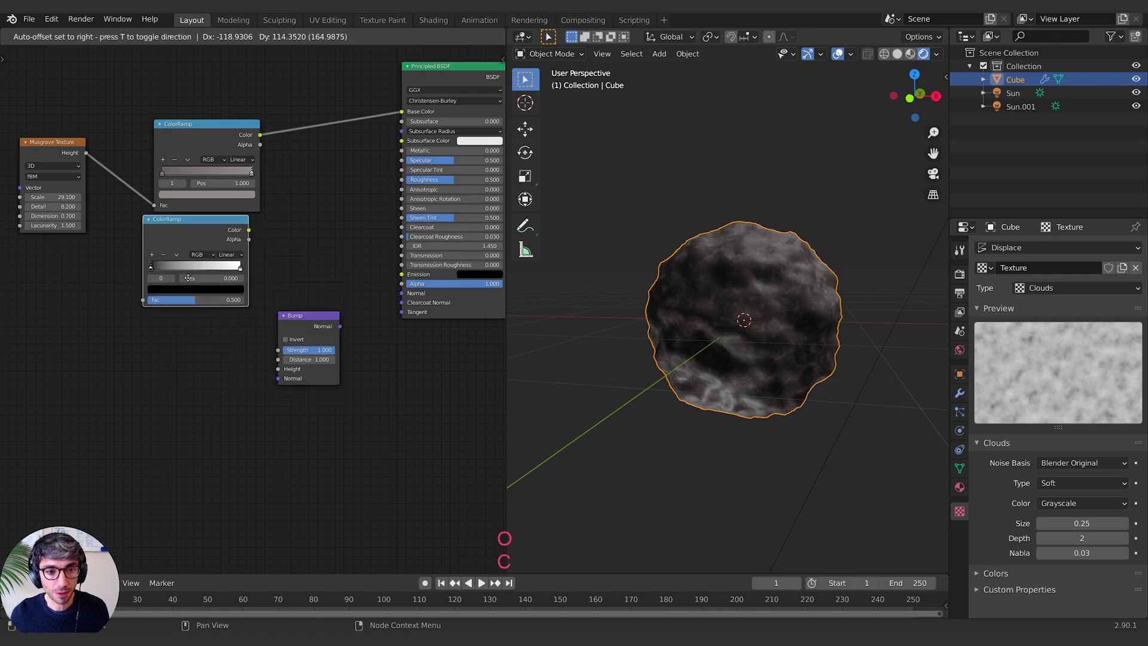
pyautogui.click(160, 271)
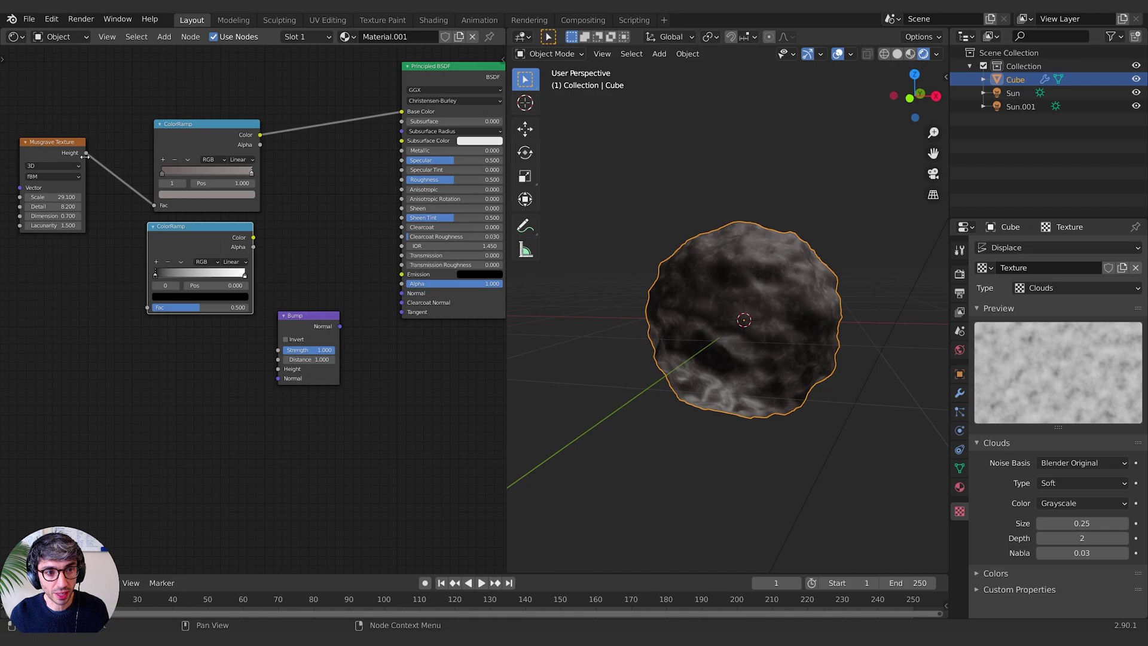
# Link Musgrave Height to the new ColorRamp's Fac and its Color to Bump Height
pyautogui.moveTo(87, 153); pyautogui.dragTo(147, 307)
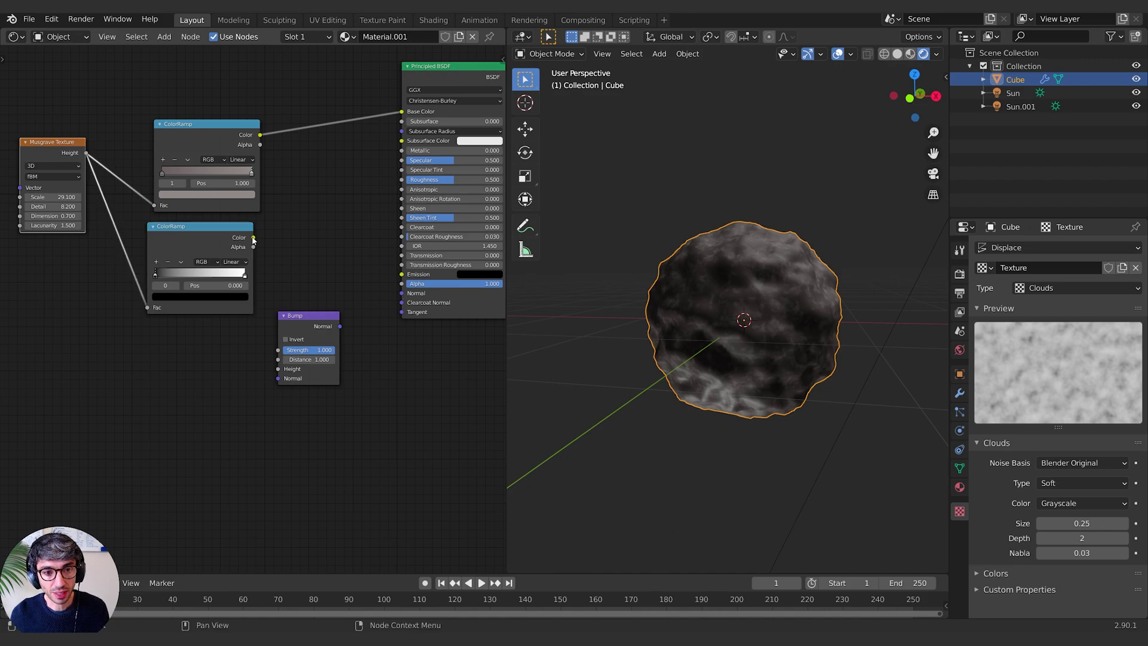
pyautogui.moveTo(253, 239); pyautogui.dragTo(326, 256)
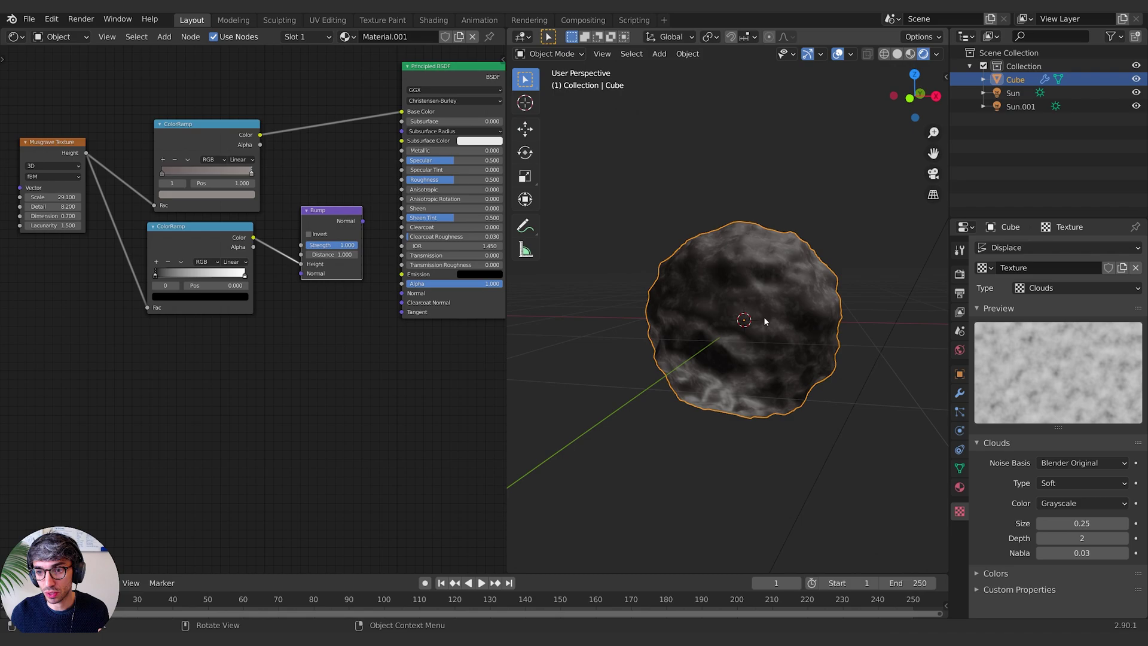
pyautogui.click(959, 393)
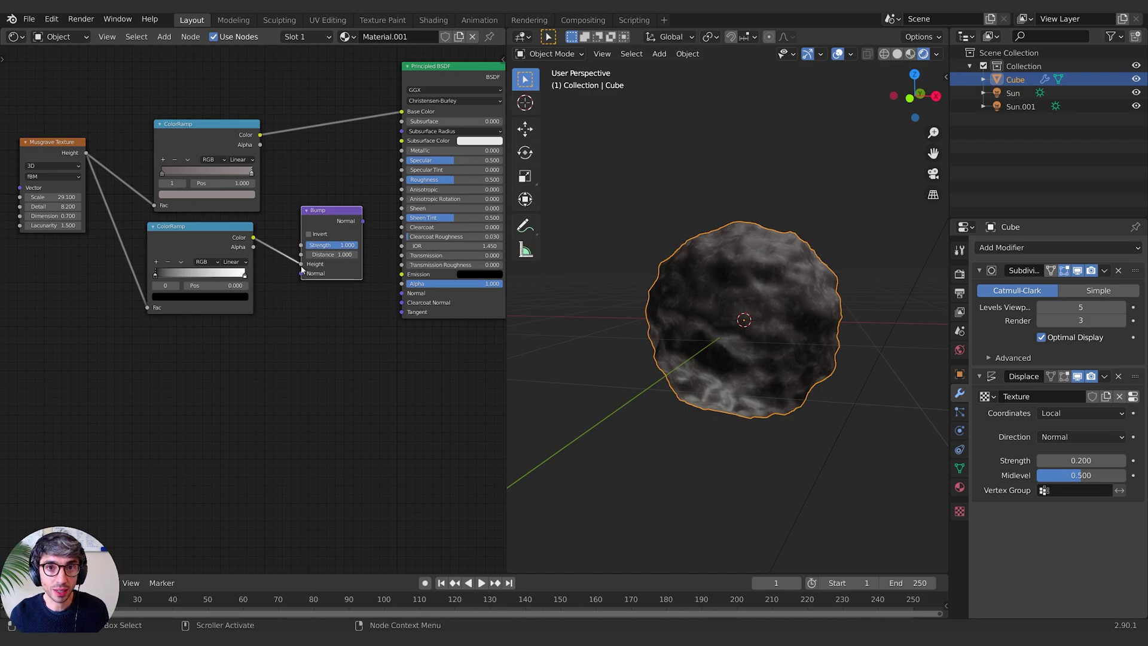
pyautogui.moveTo(348, 226); pyautogui.dragTo(338, 245)
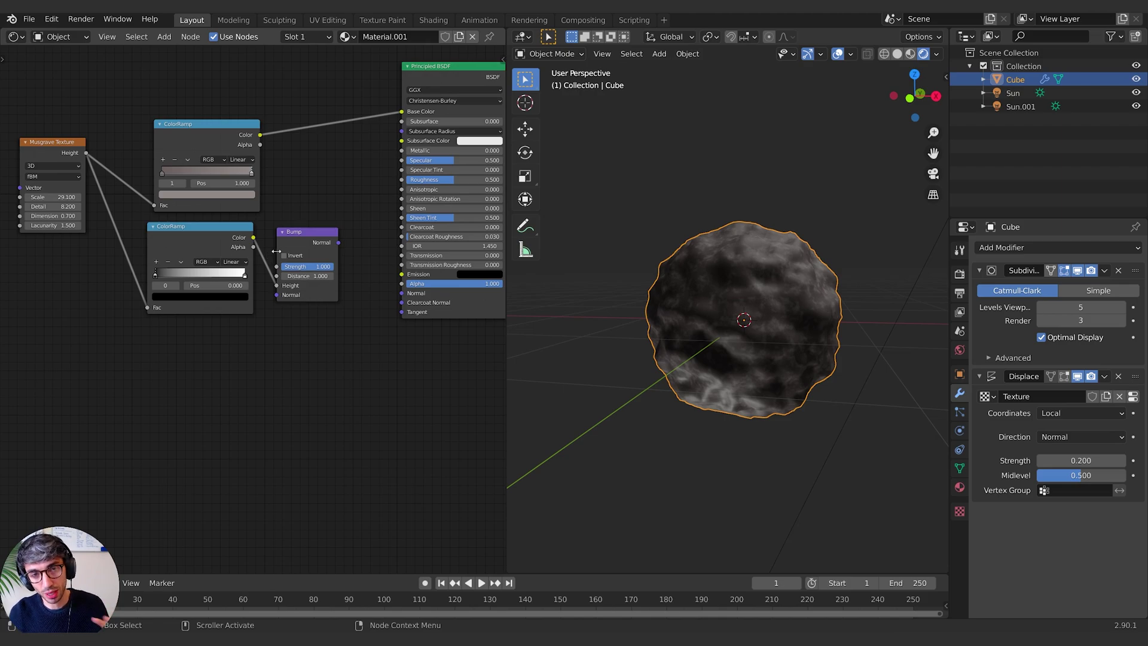
# Connect Bump Normal to the Principled BSDF Normal and lower Bump Strength to 0.378
pyautogui.moveTo(338, 244); pyautogui.dragTo(401, 294)
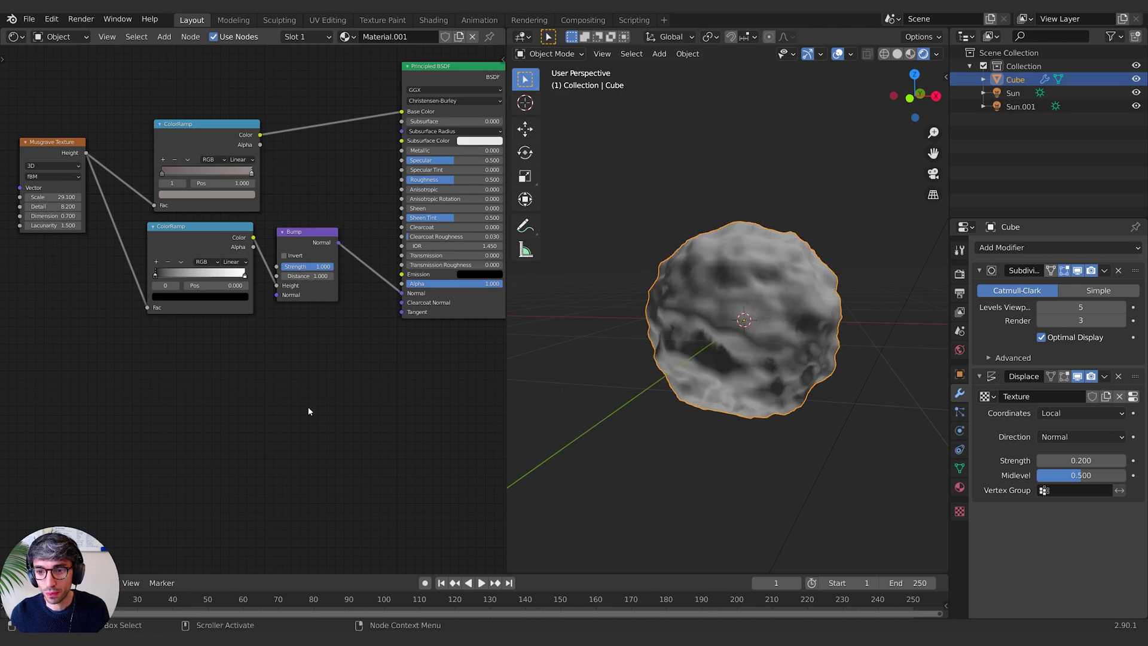
pyautogui.scroll(3, 766, 338)
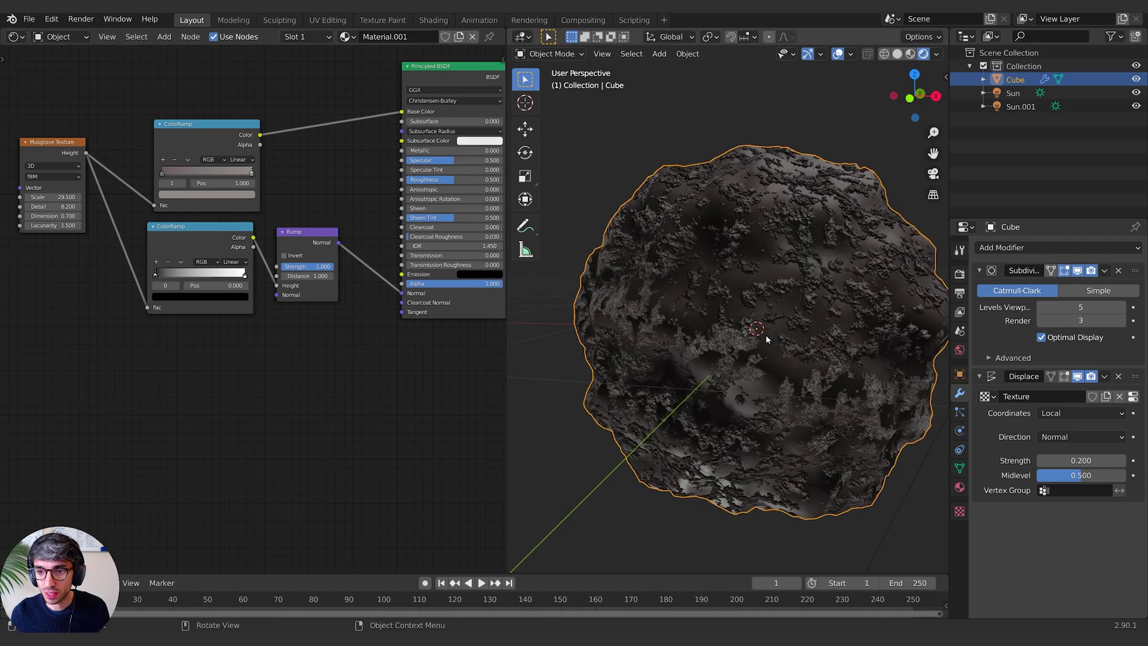
pyautogui.scroll(-1, 328, 371)
pyautogui.moveTo(327, 372); pyautogui.dragTo(382, 376, button='middle')
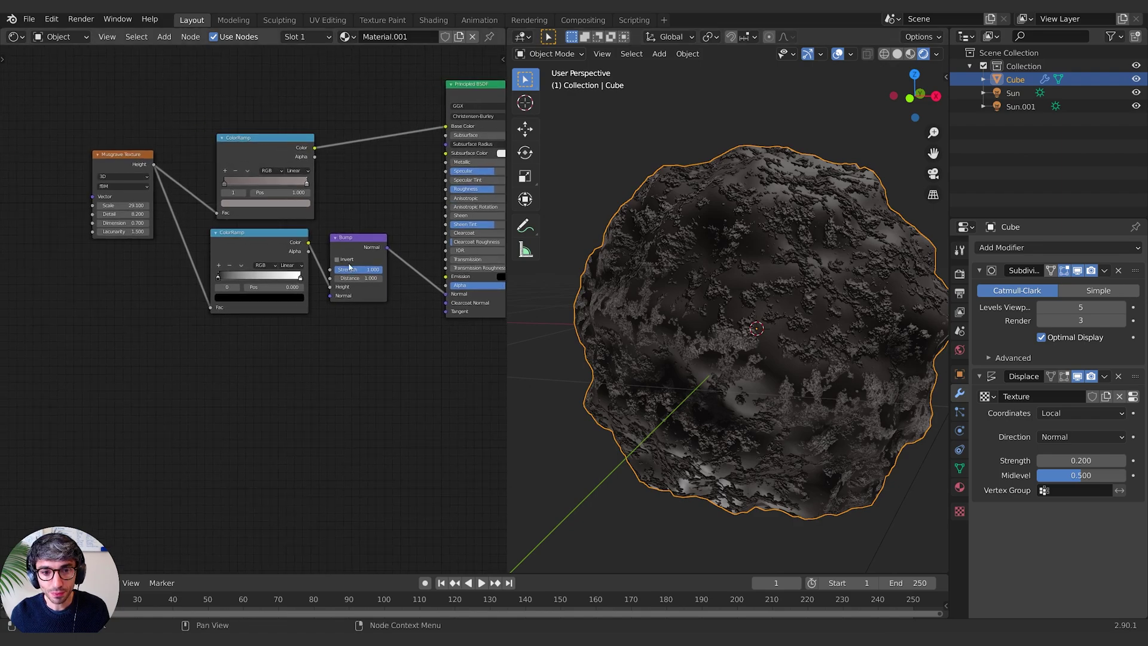
pyautogui.moveTo(350, 267); pyautogui.dragTo(257, 268)
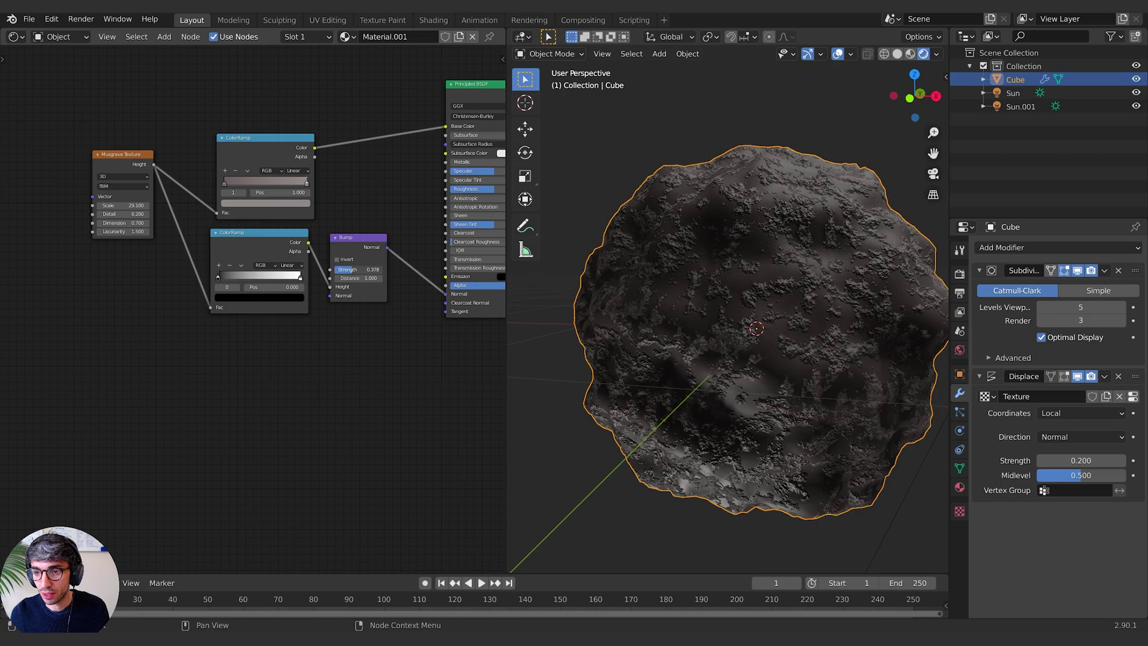
pyautogui.moveTo(373, 362); pyautogui.dragTo(414, 387, button='middle')
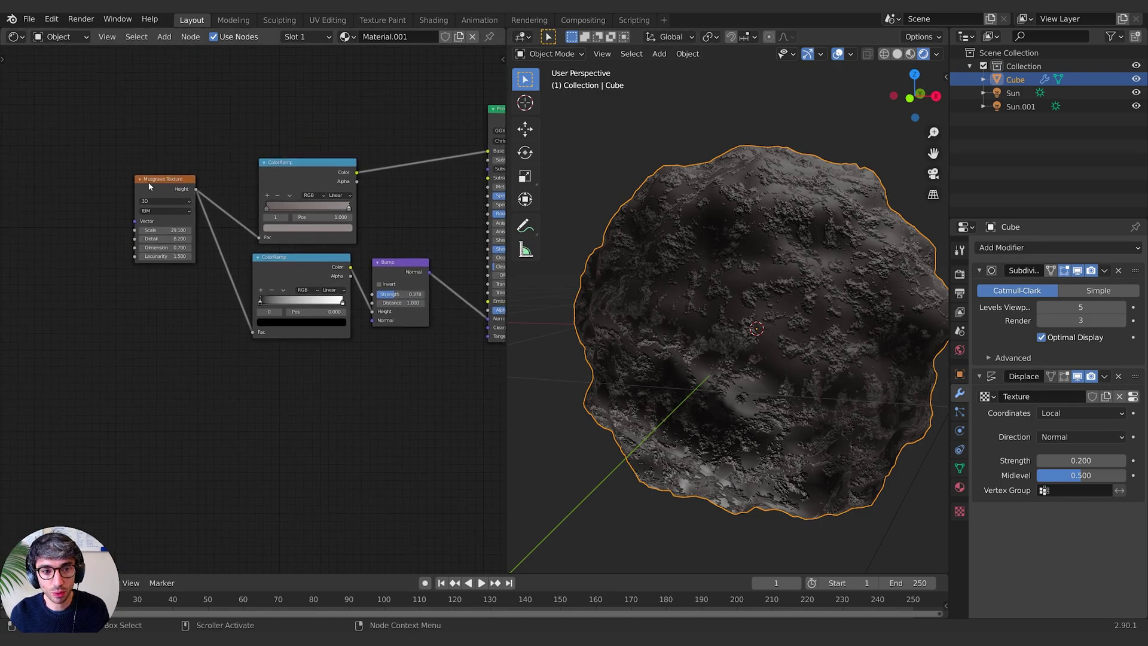
# Set the Musgrave Dimension to 0 and Scale to 29.5
pyautogui.moveTo(167, 191); pyautogui.dragTo(129, 206)
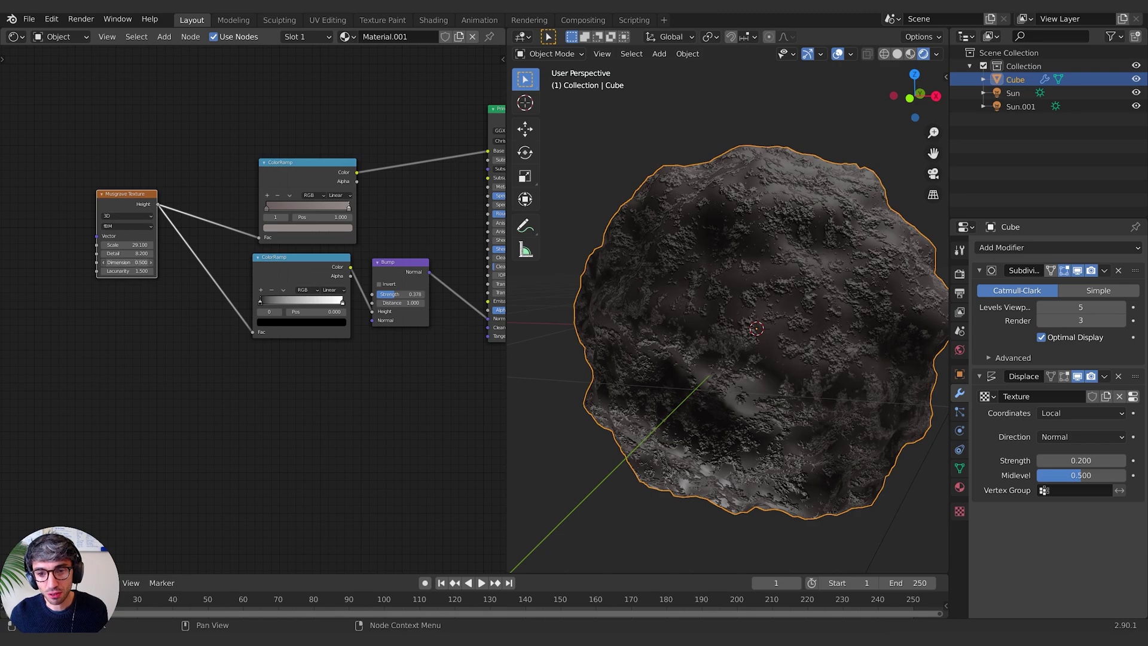
pyautogui.moveTo(126, 262); pyautogui.dragTo(105, 262)
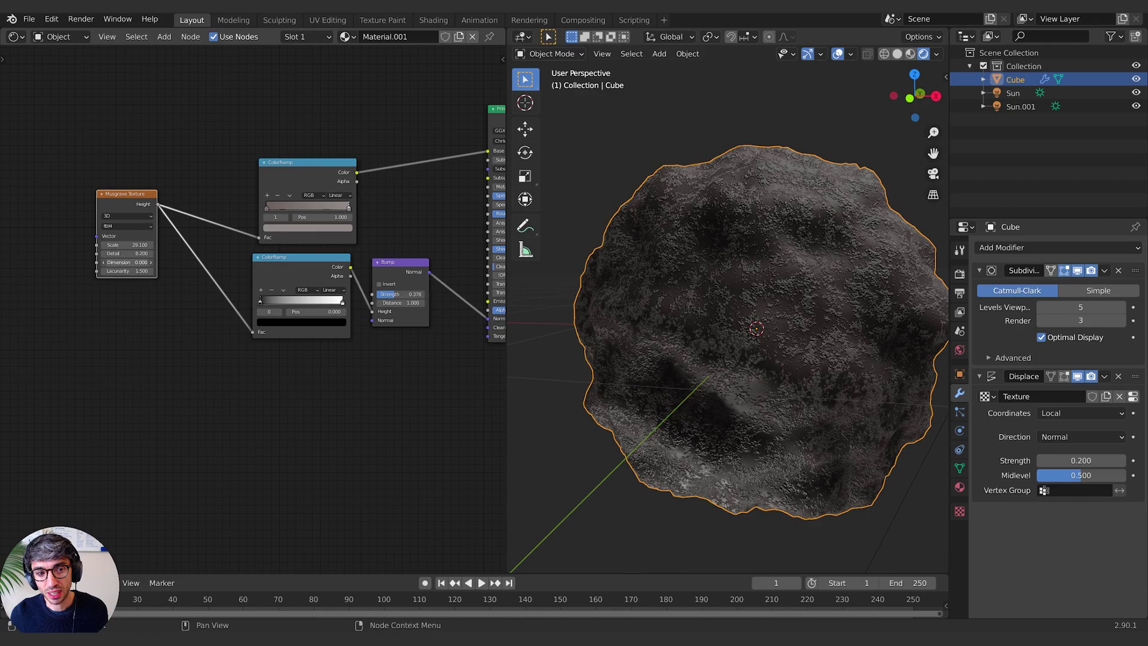
pyautogui.moveTo(127, 244)
pyautogui.mouseDown()
pyautogui.moveTo(95, 244)
pyautogui.moveTo(144, 244)
pyautogui.moveTo(122, 244)
pyautogui.mouseUp()
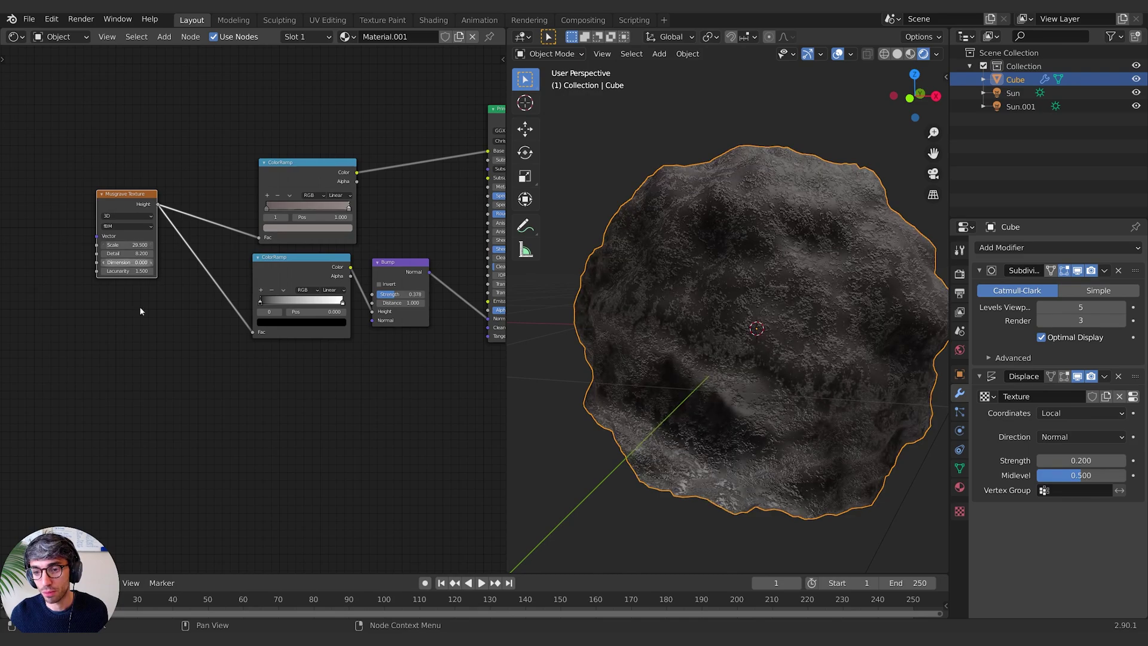
pyautogui.moveTo(286, 381); pyautogui.dragTo(238, 356, button='middle')
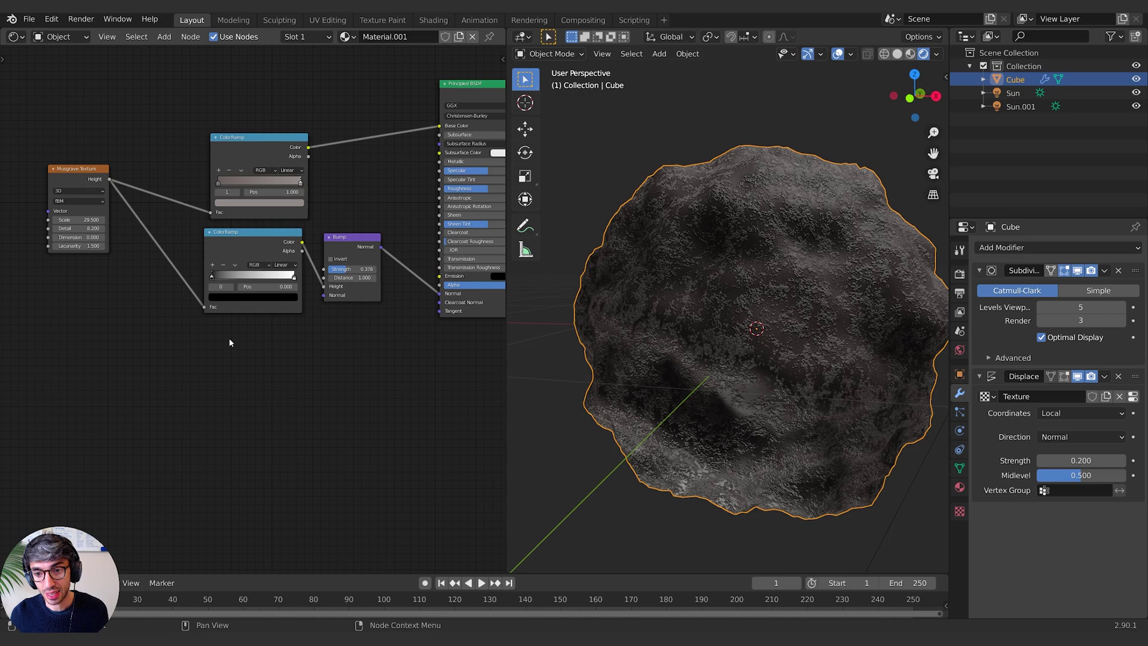
pyautogui.moveTo(136, 382); pyautogui.dragTo(248, 358, button='middle')
# Add a Noise Texture node and connect its Fac to both ColorRamp Fac inputs
pyautogui.hotkey('shift', 'a')
pyautogui.click(173, 365)
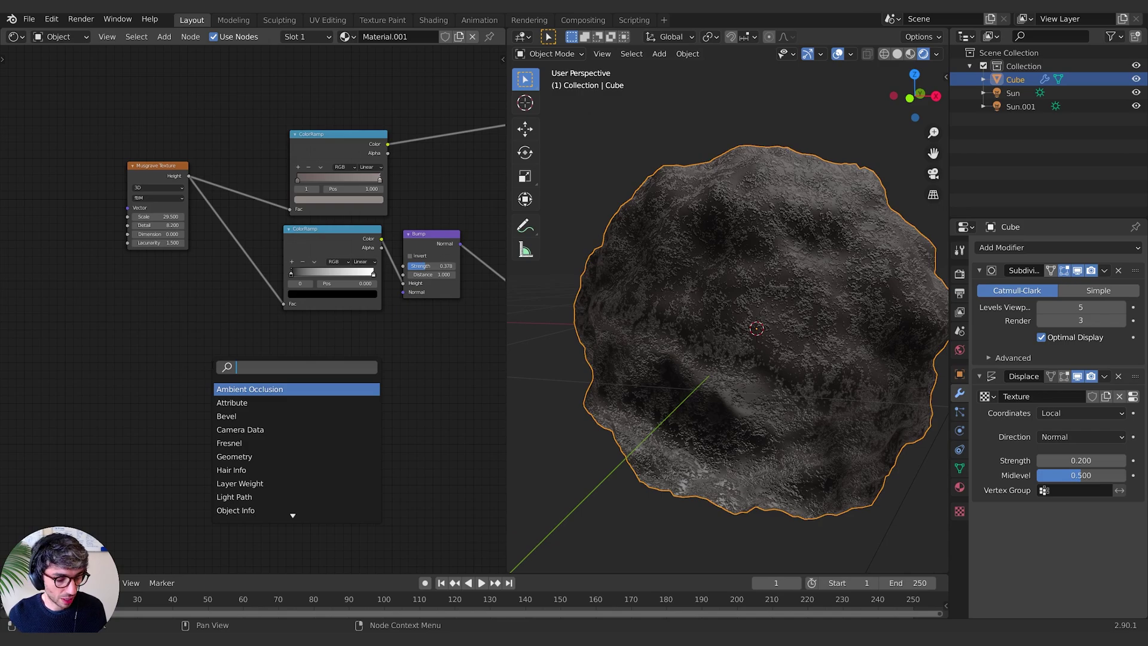
pyautogui.write('noi')
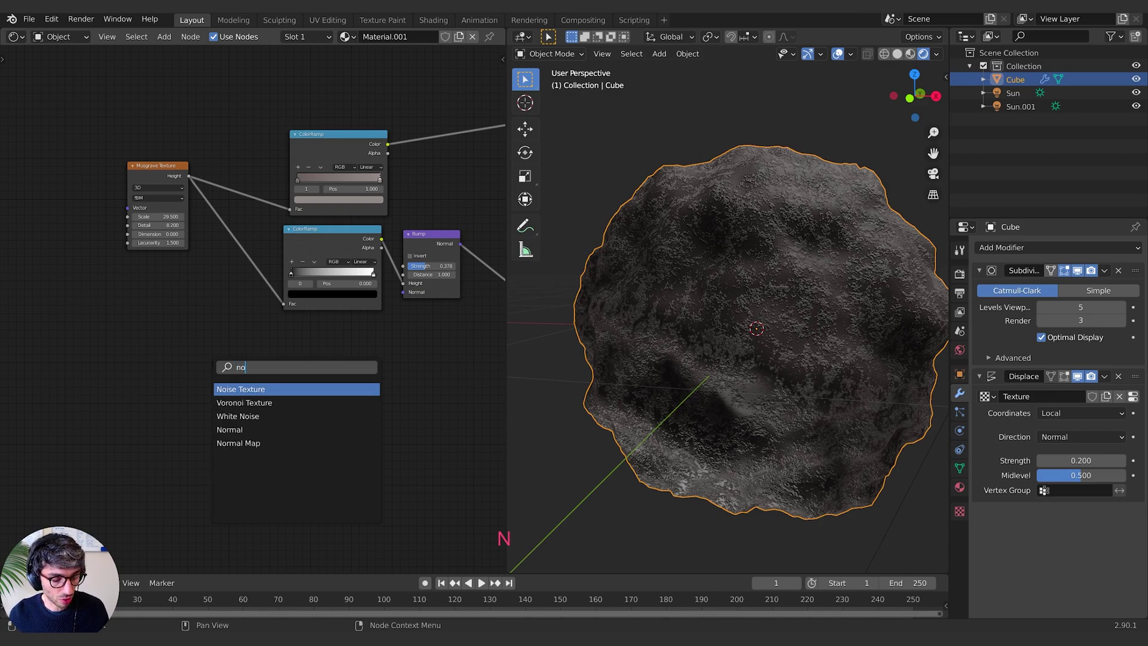
pyautogui.click(257, 390)
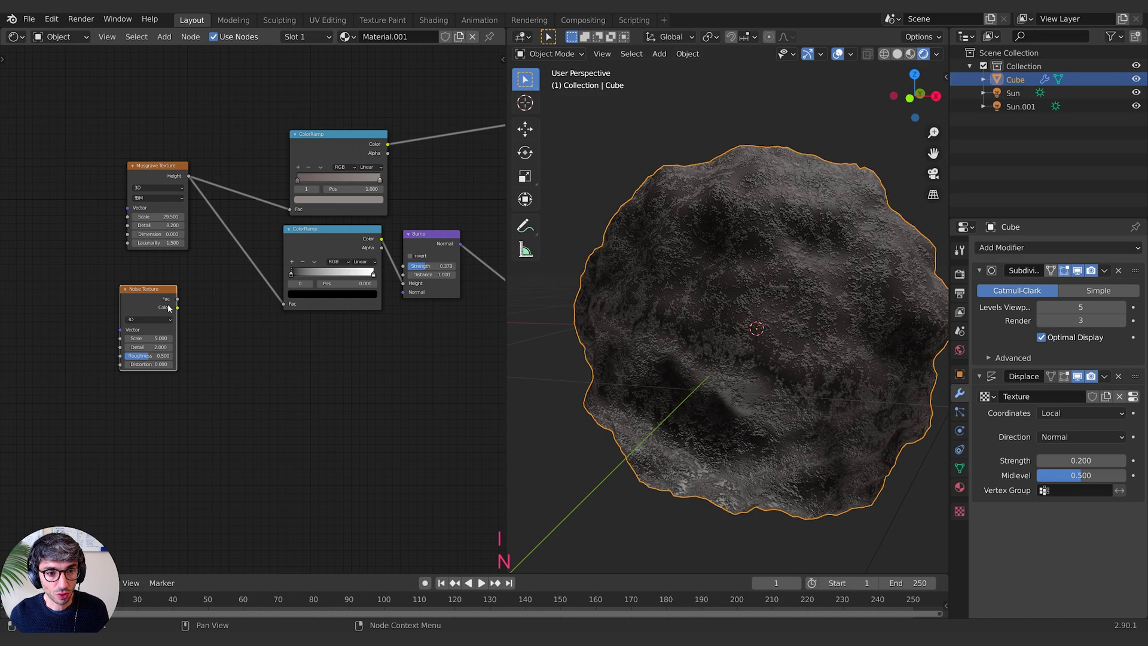
pyautogui.click(156, 296)
pyautogui.moveTo(186, 294); pyautogui.dragTo(290, 209)
pyautogui.moveTo(187, 298); pyautogui.dragTo(286, 308)
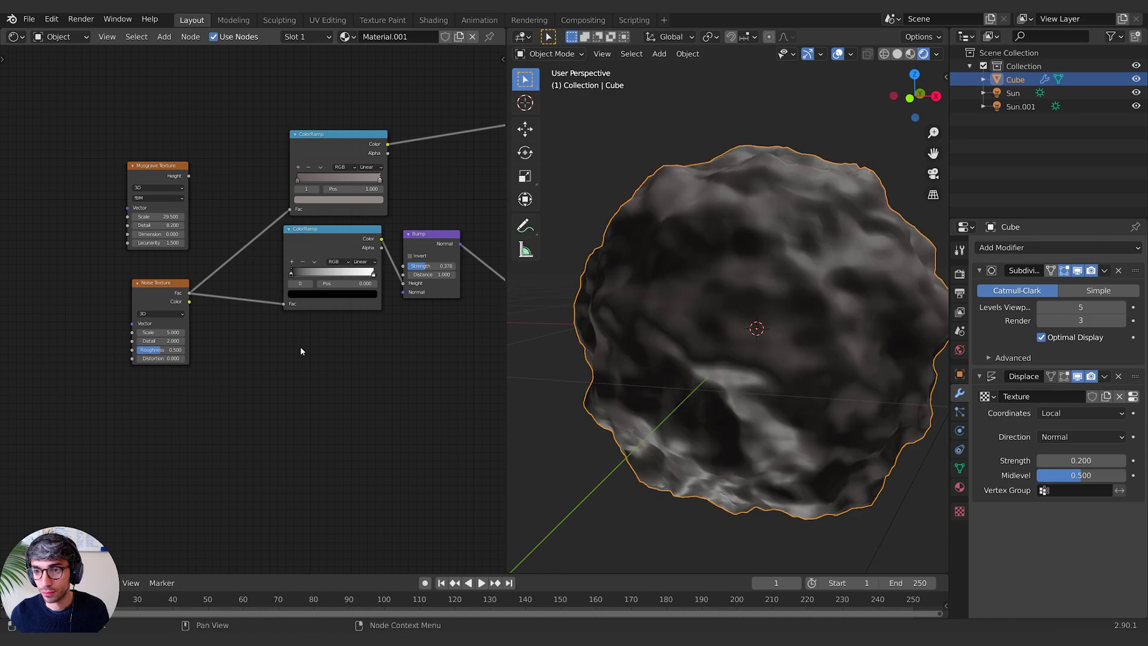
# Set the Noise Texture Scale to 36.9 and Detail to 5.6
pyautogui.moveTo(156, 333); pyautogui.dragTo(305, 333)
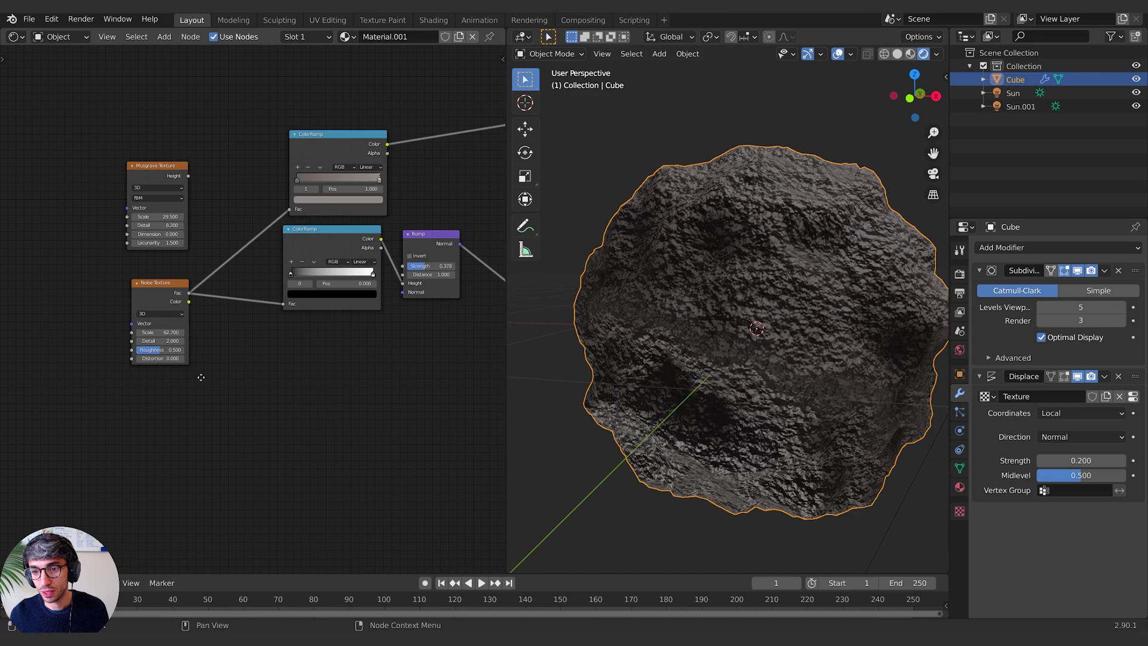
pyautogui.moveTo(117, 309); pyautogui.dragTo(90, 309, button='middle')
pyautogui.moveTo(138, 343); pyautogui.dragTo(102, 333)
pyautogui.moveTo(657, 412); pyautogui.dragTo(797, 391, button='middle')
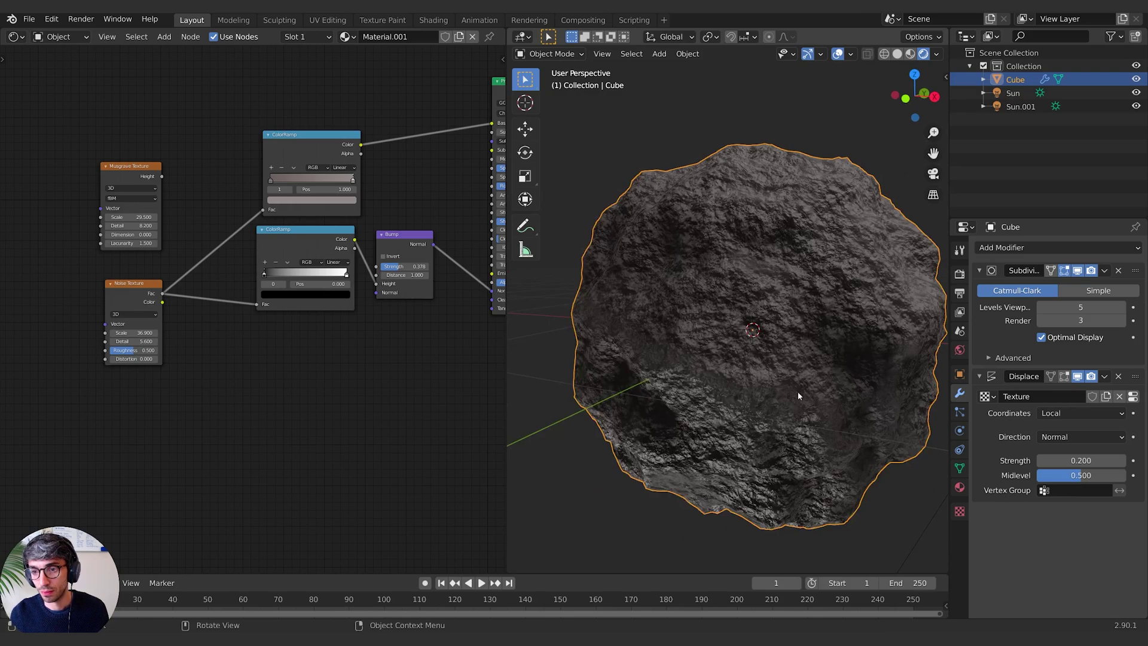
# Lower the Noise Texture Scale to about 7.5
pyautogui.scroll(-5, 797, 391)
pyautogui.click(834, 429)
pyautogui.moveTo(834, 429); pyautogui.dragTo(814, 411, button='middle')
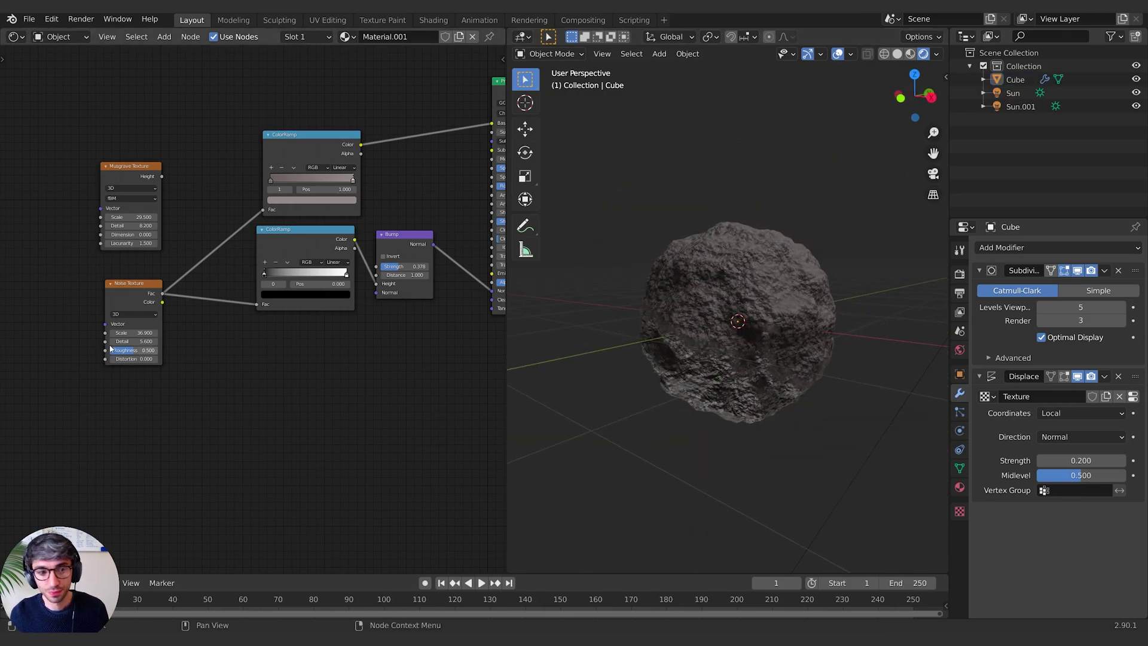
pyautogui.moveTo(133, 332); pyautogui.dragTo(122, 332)
pyautogui.moveTo(771, 387); pyautogui.dragTo(795, 430, button='middle')
# Set the Principled BSDF Roughness to 0.955, Metallic to 0.103 and Specular to 0.327
pyautogui.moveTo(274, 349); pyautogui.dragTo(150, 385, button='middle')
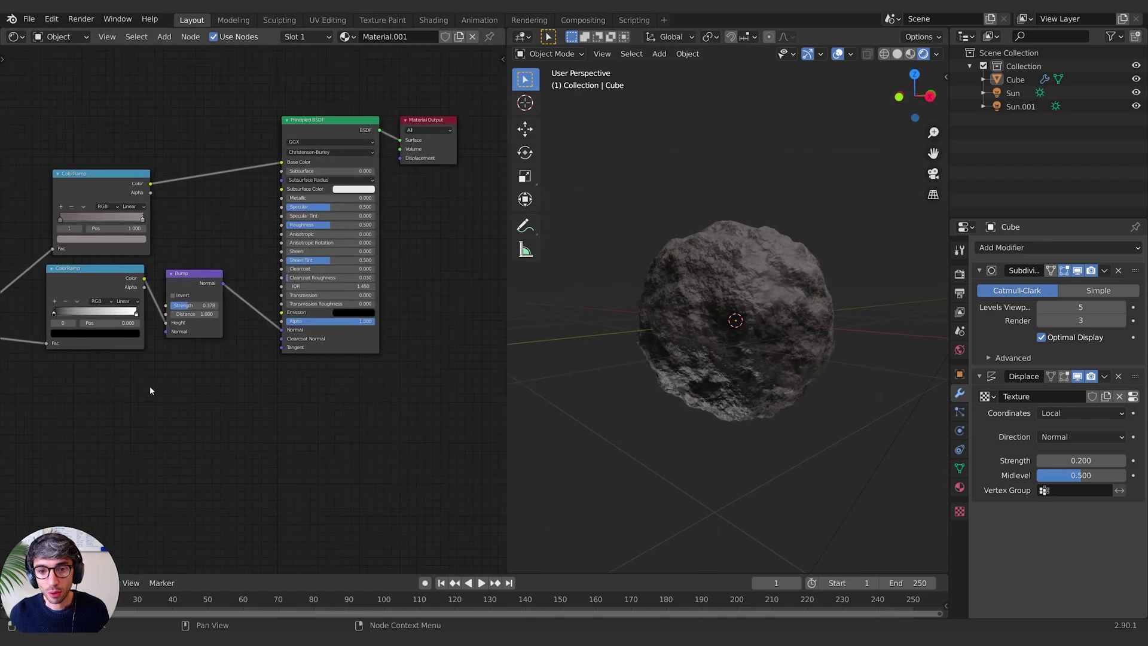
pyautogui.moveTo(410, 255); pyautogui.dragTo(428, 278, button='middle')
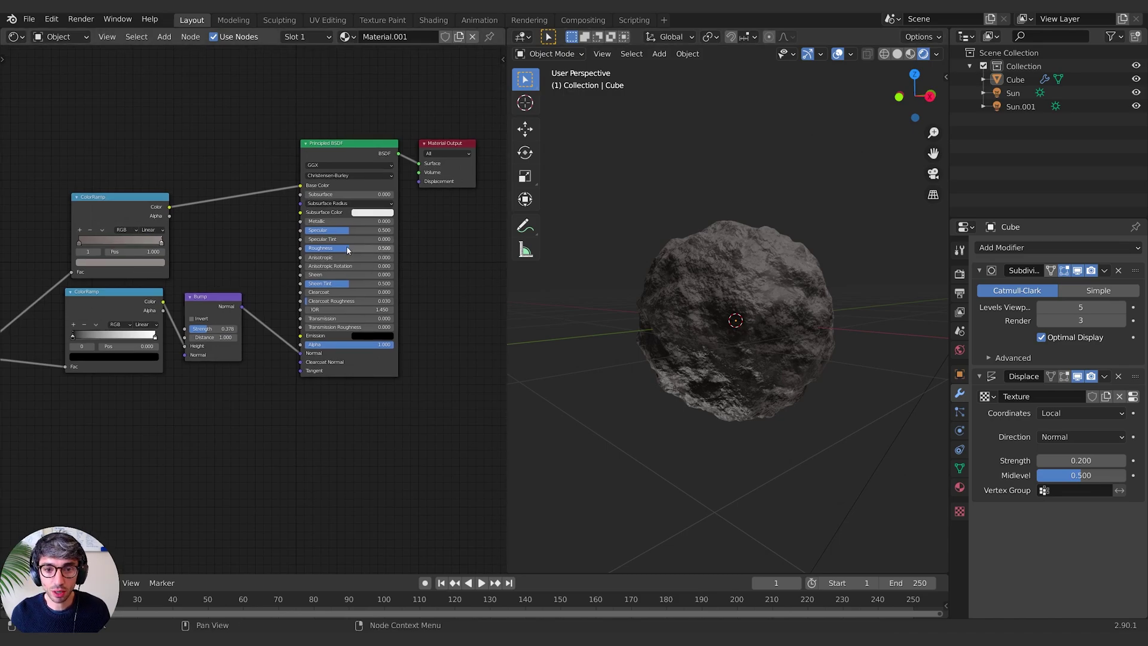
pyautogui.moveTo(347, 248); pyautogui.dragTo(371, 221)
pyautogui.moveTo(890, 359); pyautogui.dragTo(852, 371, button='middle')
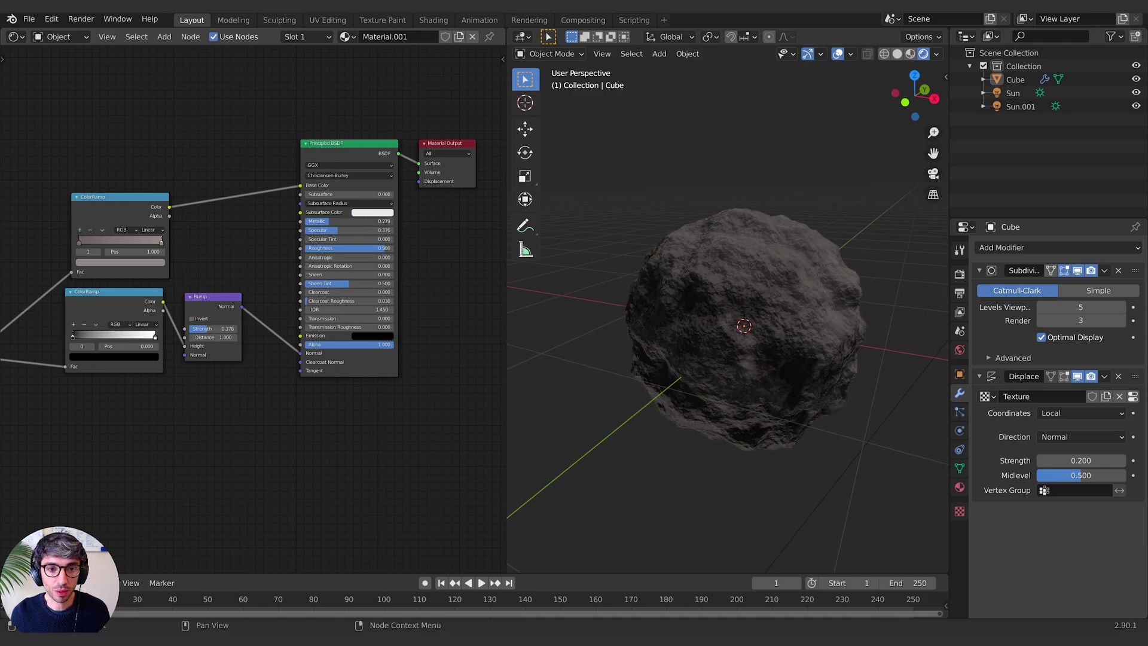
pyautogui.moveTo(371, 221); pyautogui.dragTo(334, 230)
pyautogui.moveTo(325, 221); pyautogui.dragTo(314, 221)
pyautogui.moveTo(385, 248); pyautogui.dragTo(390, 248)
pyautogui.moveTo(744, 479); pyautogui.dragTo(788, 450, button='middle')
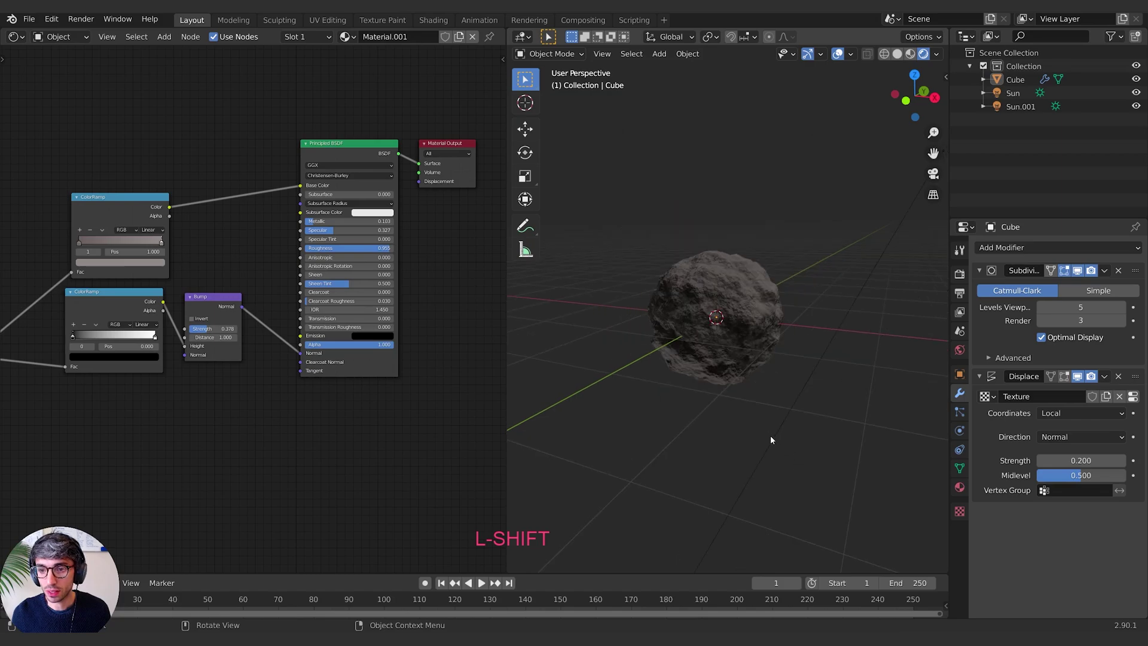
# Select the Sun light to show its transform settings
pyautogui.click(769, 435)
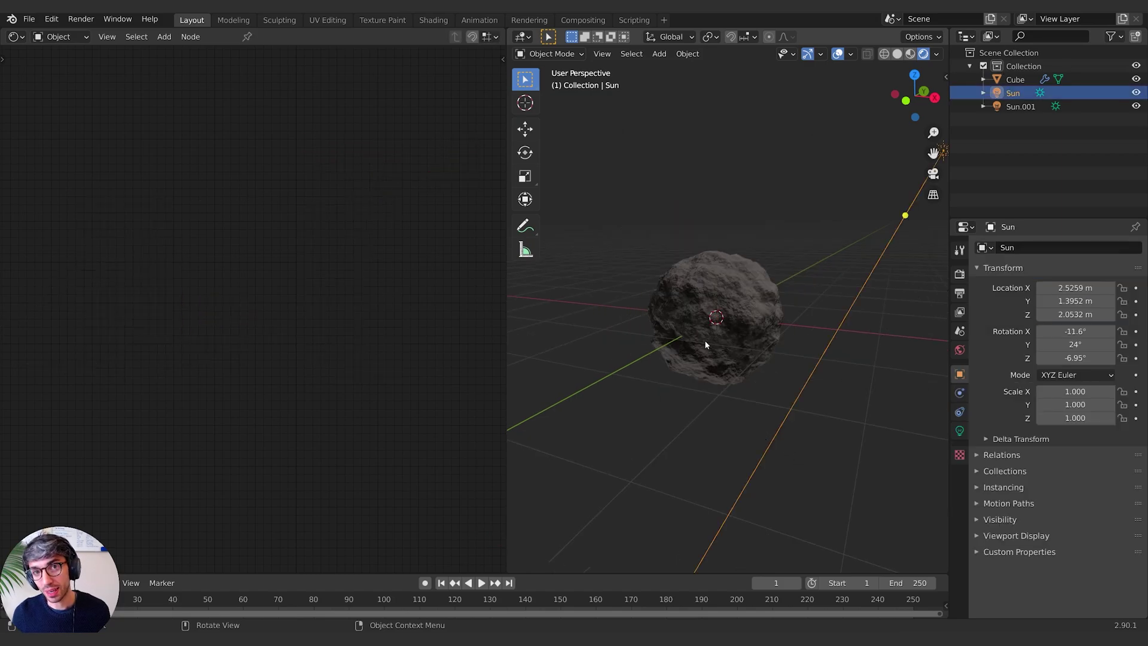